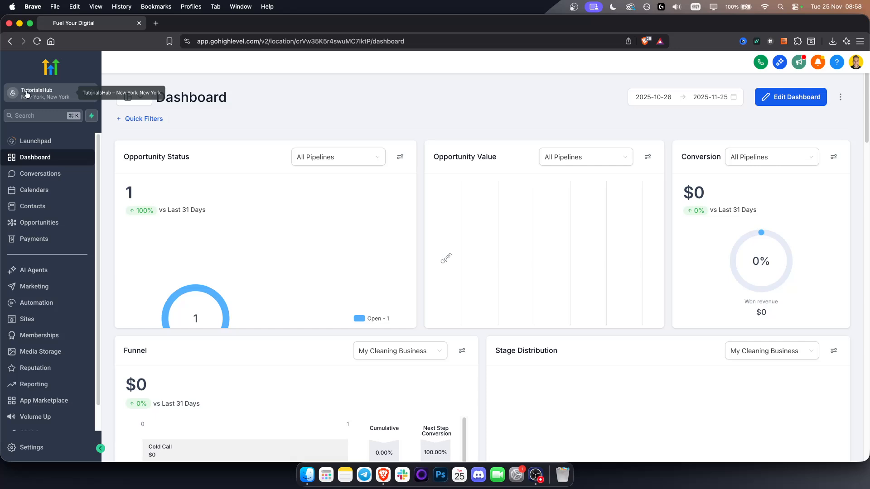
# Open the Voice AI section of AI Agents and switch to the FYD sub-account
pyautogui.click(50, 272)
pyautogui.click(268, 81)
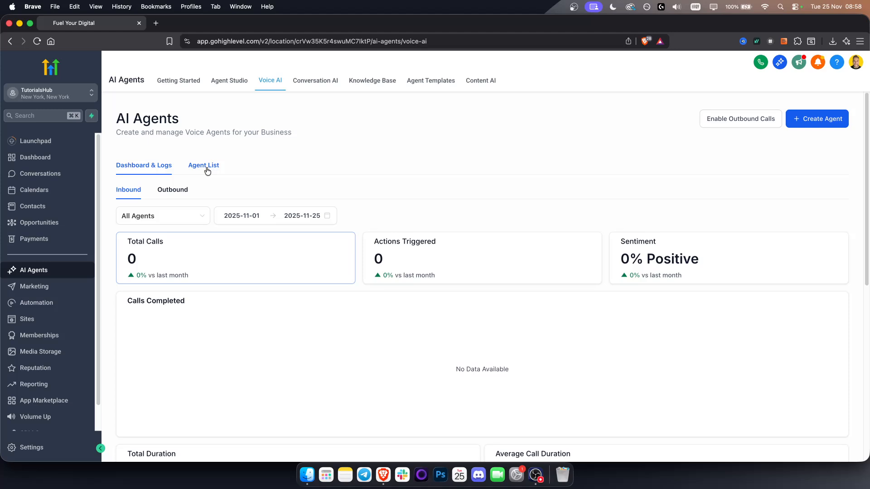
pyautogui.click(68, 96)
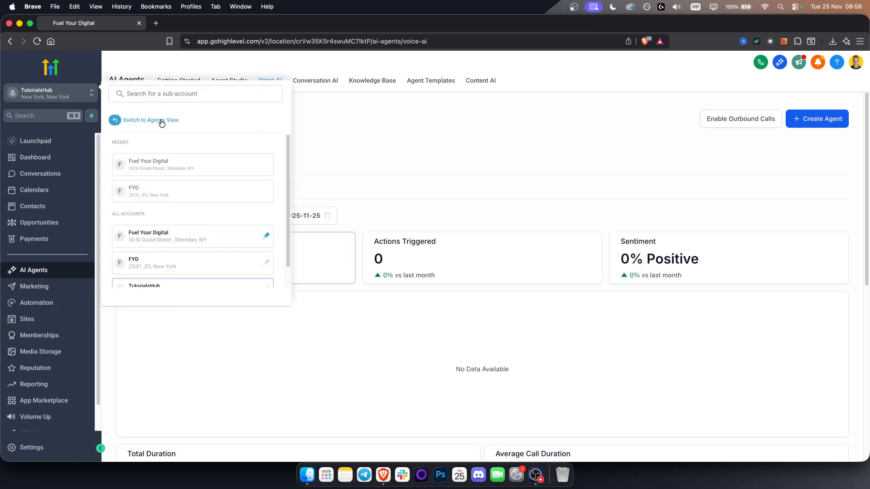
pyautogui.click(187, 194)
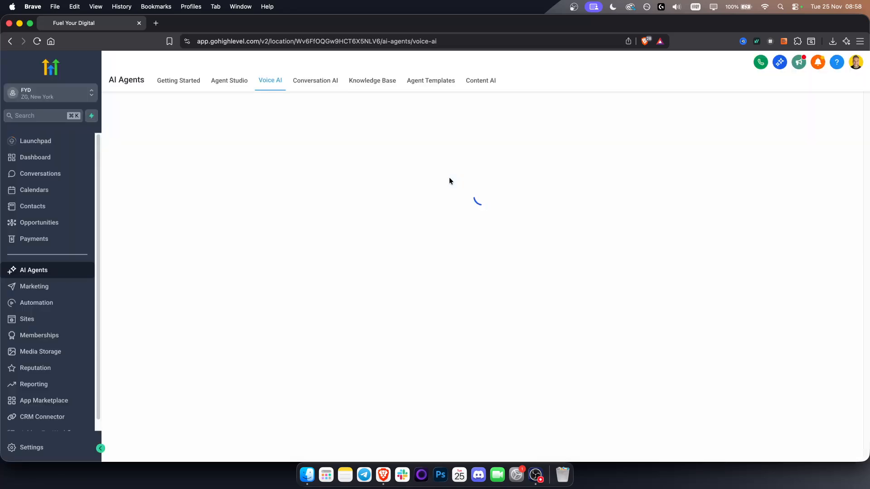
# Open the Voice AI Agents page in the sub-account settings and look through the other settings sections
pyautogui.click(50, 449)
pyautogui.click(48, 343)
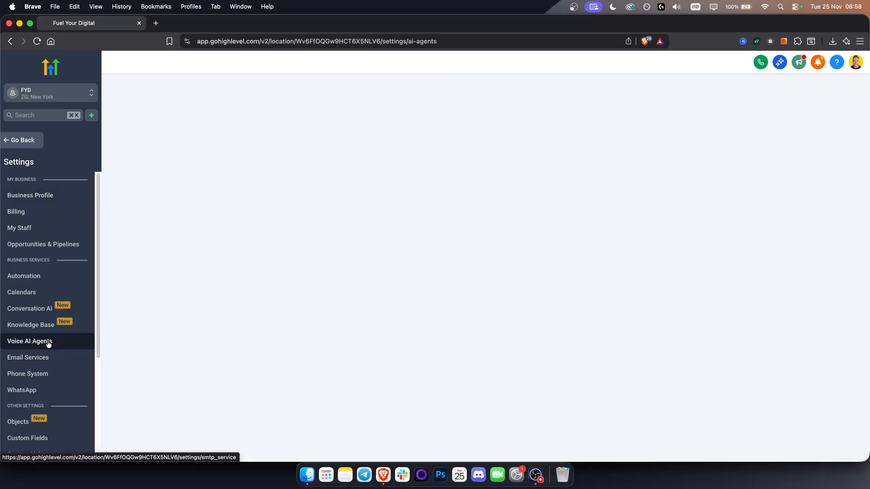
pyautogui.scroll(-6, 48, 345)
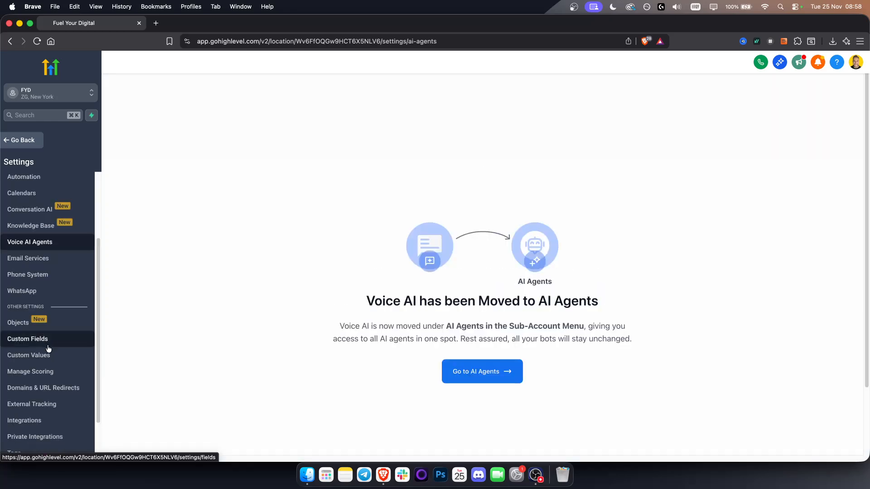
pyautogui.scroll(6, 46, 351)
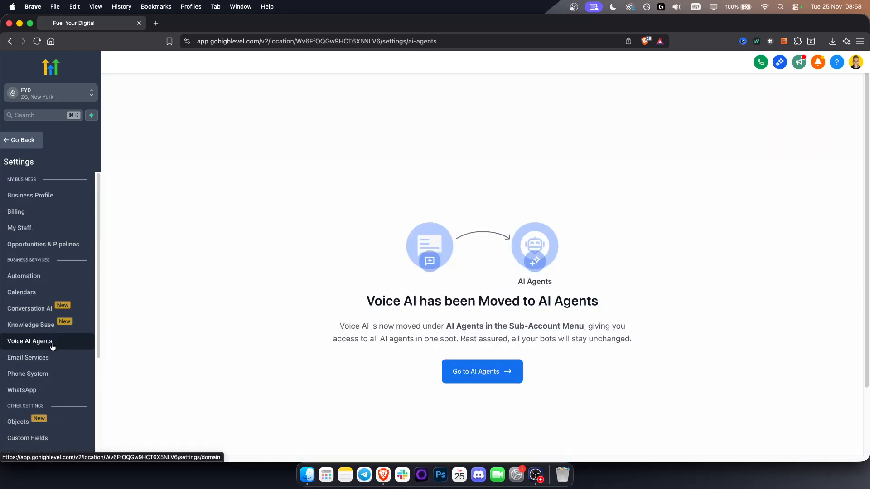
# Open the phone numbers page of the Phone System settings and reload it
pyautogui.click(40, 373)
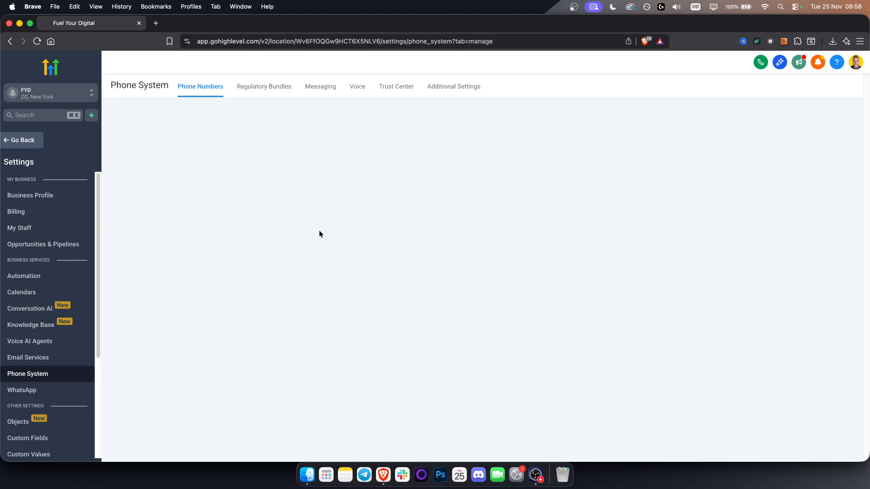
pyautogui.click(252, 92)
pyautogui.click(201, 90)
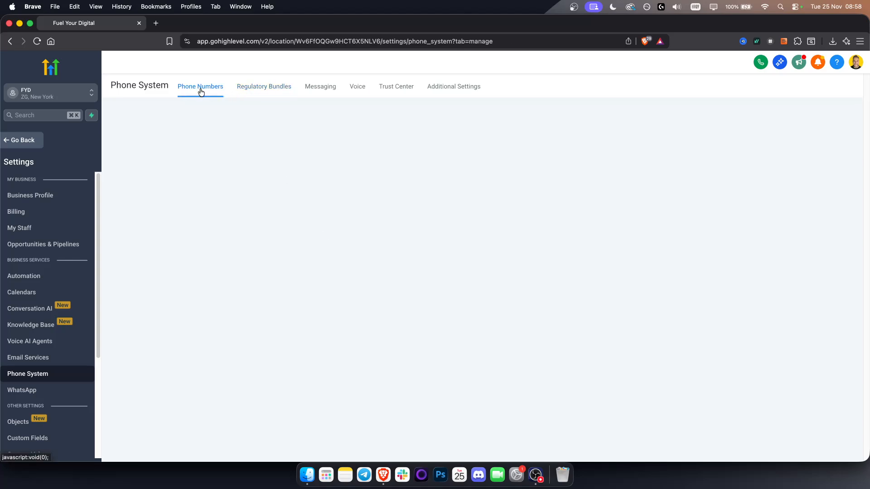
pyautogui.click(37, 42)
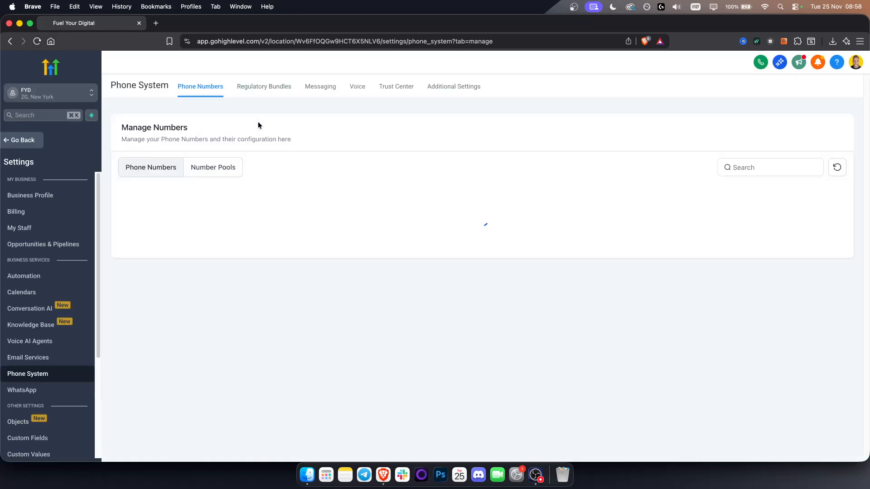
# Start adding a phone number and check the first United States number's monthly price and address requirement
pyautogui.click(811, 133)
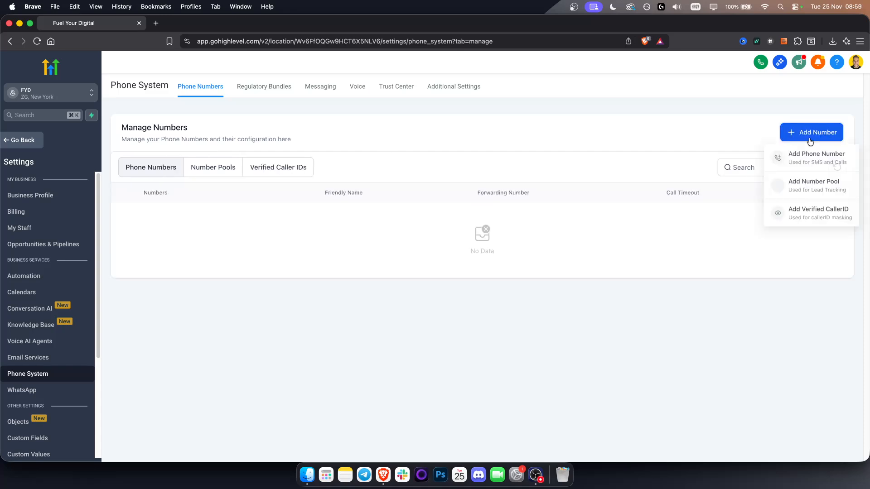
pyautogui.click(810, 162)
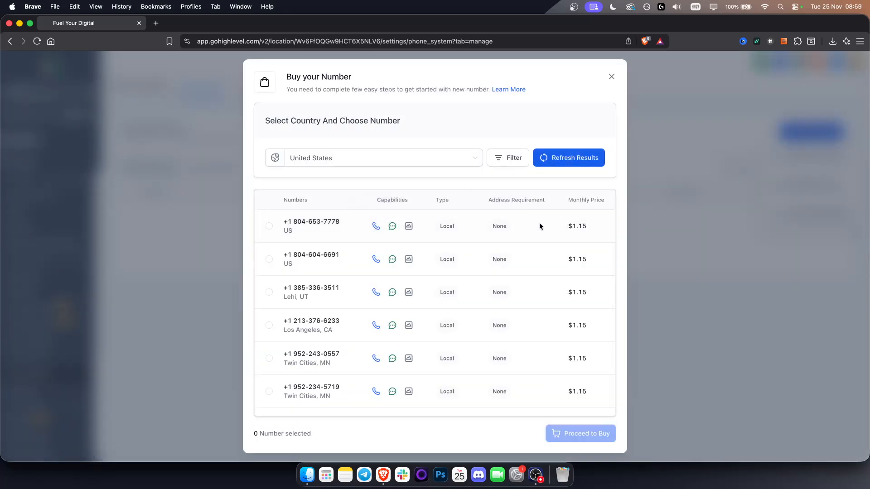
pyautogui.moveTo(569, 226); pyautogui.dragTo(600, 224)
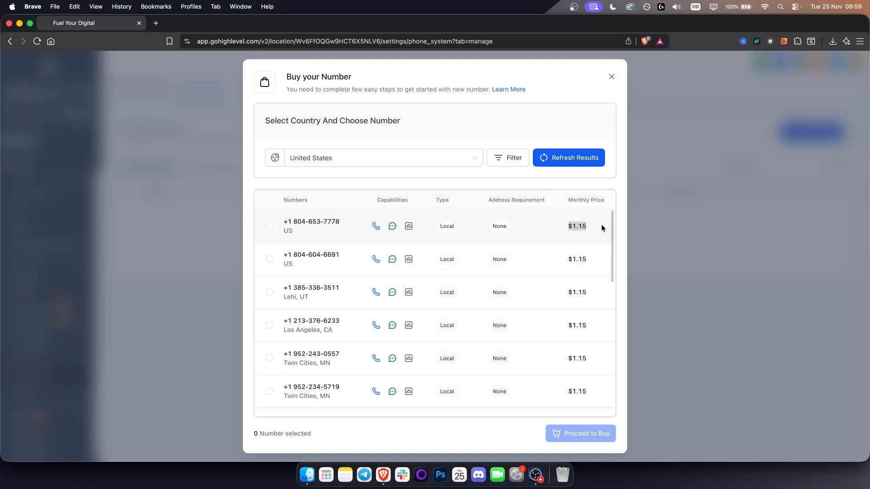
pyautogui.doubleClick(495, 227)
# Look up the phone numbers offered for Vietnam and South Africa, and close the number purchase dialog
pyautogui.click(404, 163)
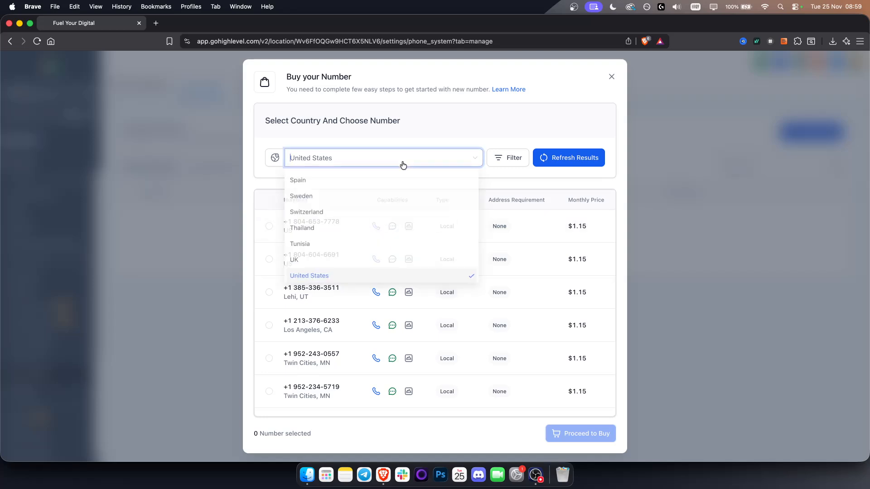
pyautogui.scroll(-1, 348, 227)
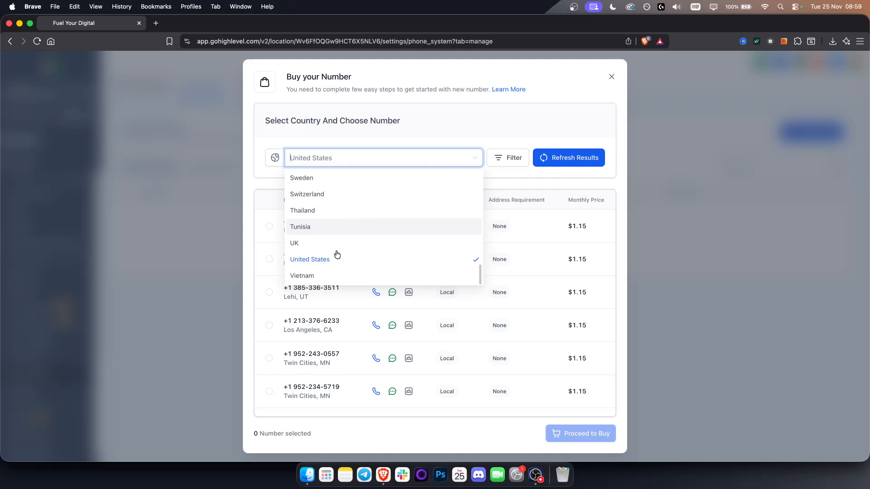
pyautogui.click(324, 275)
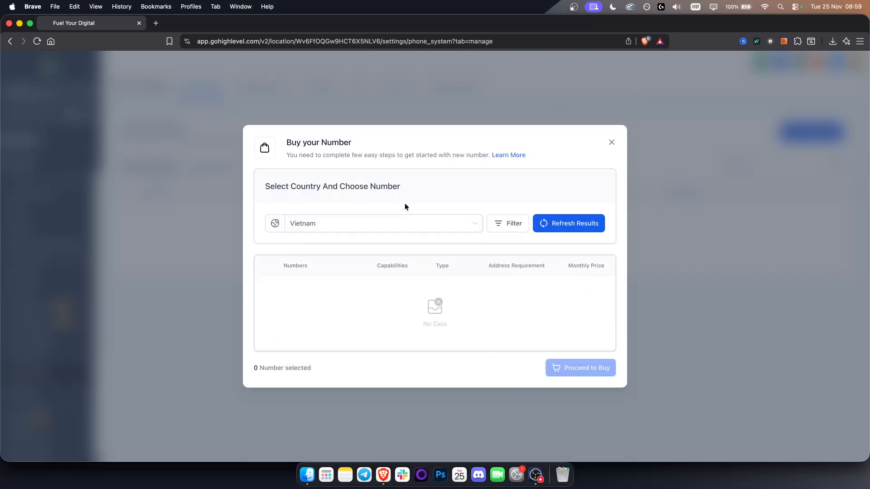
pyautogui.click(384, 224)
pyautogui.scroll(3, 368, 301)
pyautogui.click(351, 292)
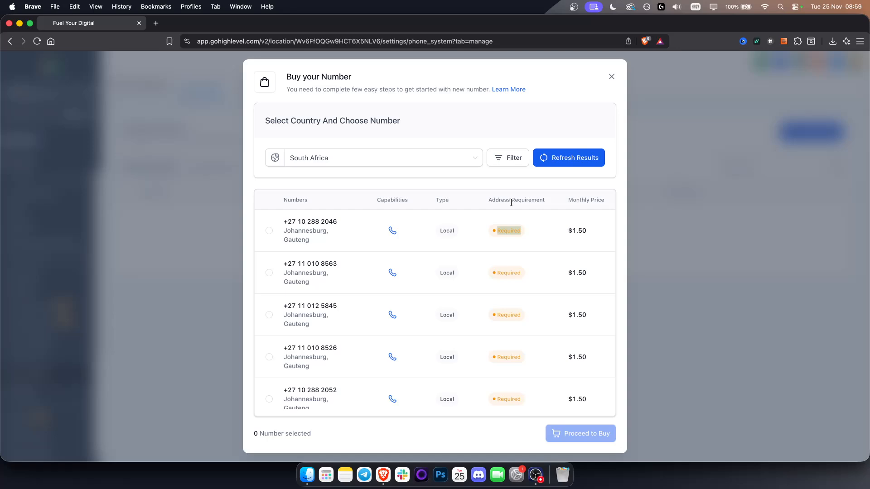
pyautogui.click(613, 77)
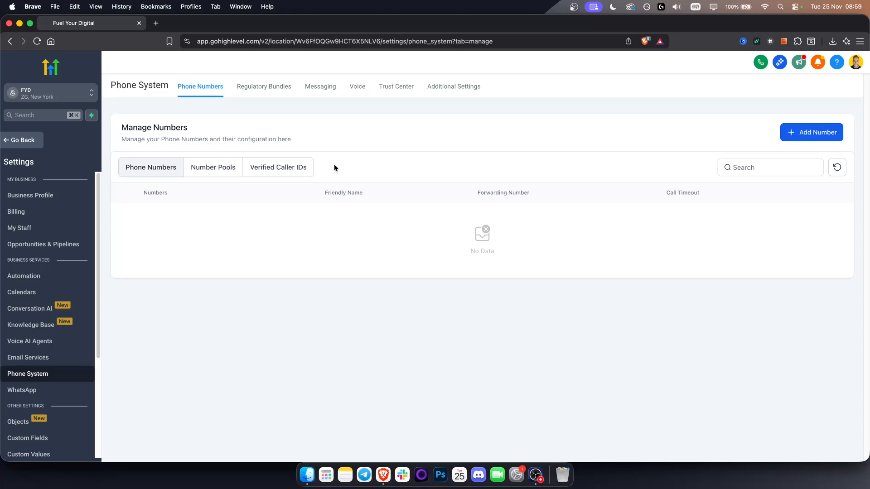
# Select the first United States number in the purchase dialog and close the dialog without buying
pyautogui.click(809, 133)
pyautogui.click(805, 152)
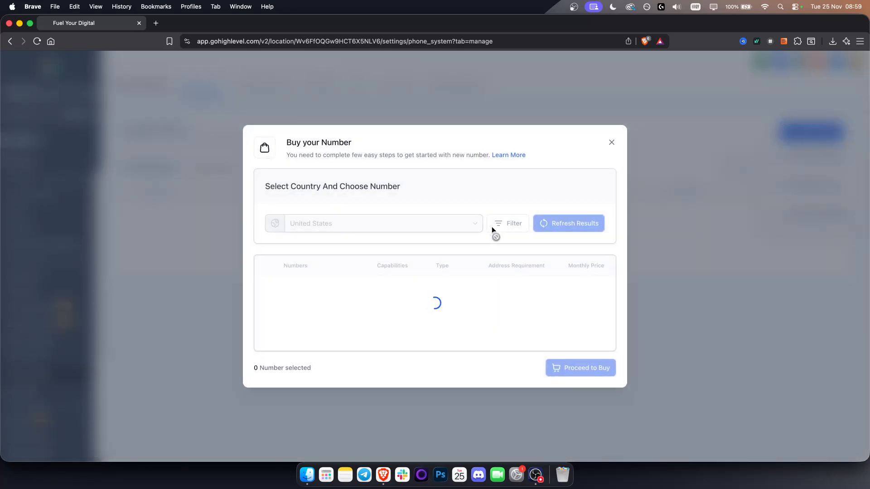
pyautogui.click(269, 226)
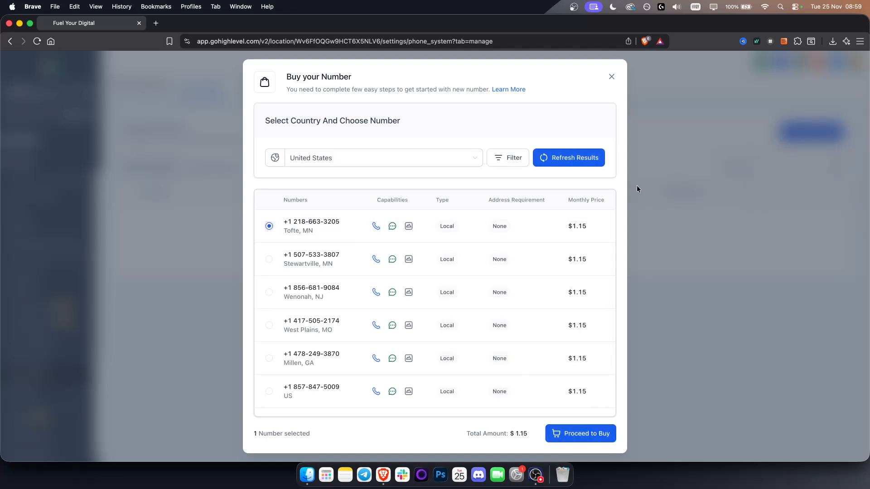
pyautogui.click(611, 77)
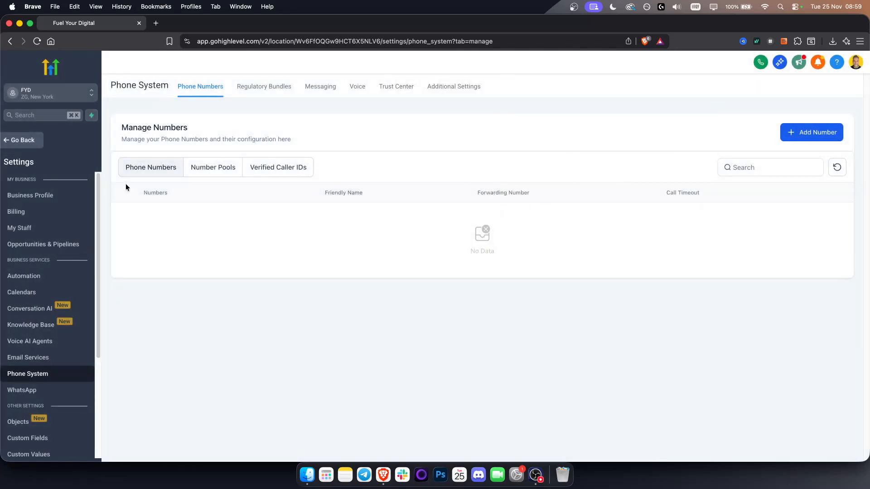
# Return to Voice AI under AI Agents and start creating an agent from the templates marketplace
pyautogui.click(29, 142)
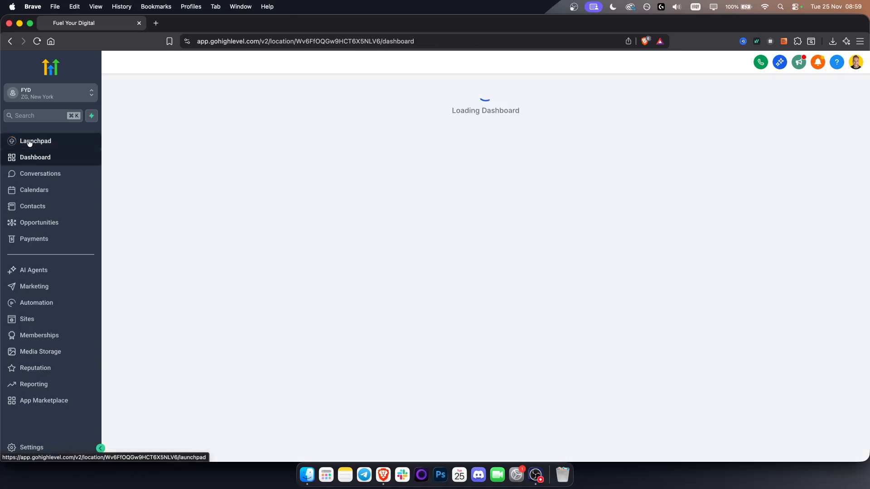
pyautogui.click(34, 271)
pyautogui.click(273, 90)
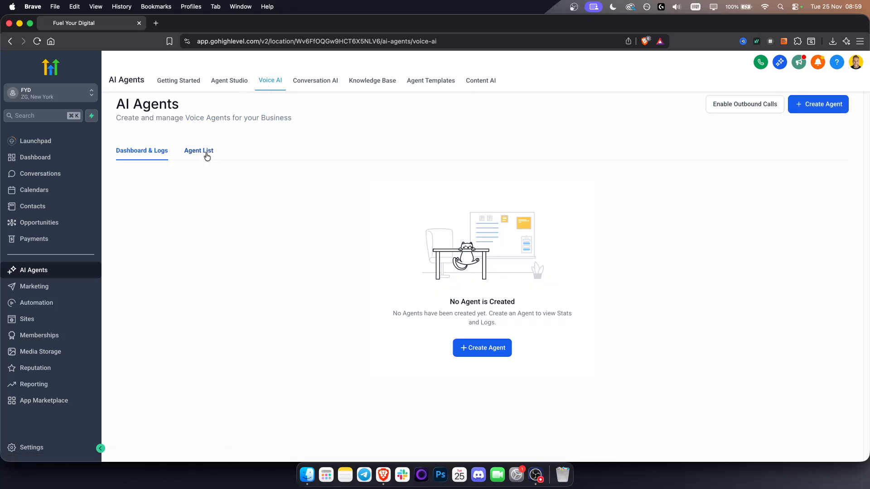
pyautogui.click(827, 105)
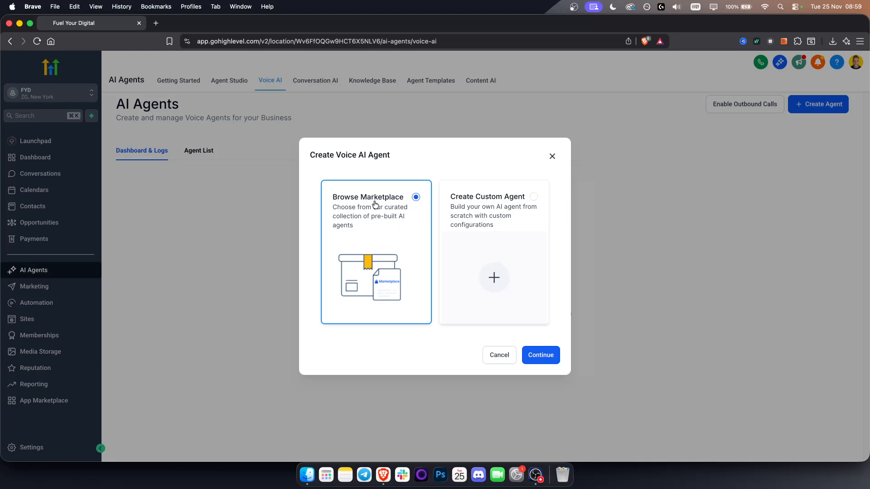
pyautogui.click(550, 357)
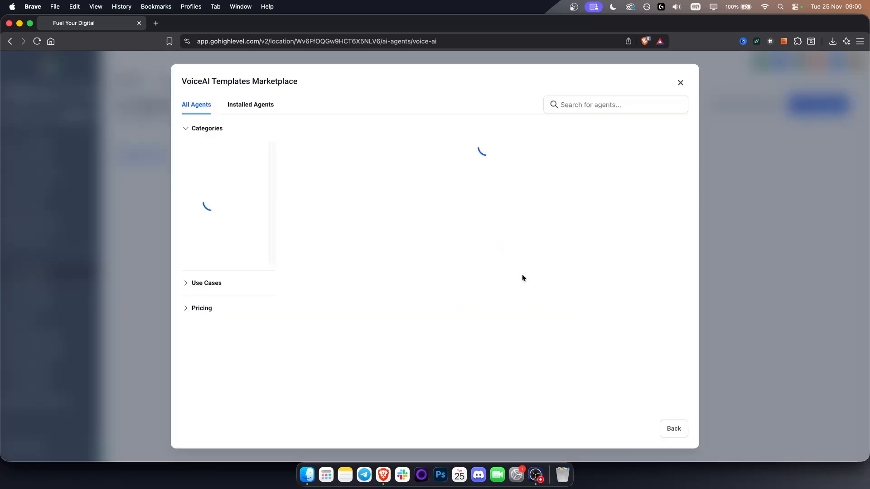
# Search the marketplace templates for "car shops" and install the Car Dealership Services Voice AI Agent Template
pyautogui.click(582, 106)
pyautogui.write('car shops')
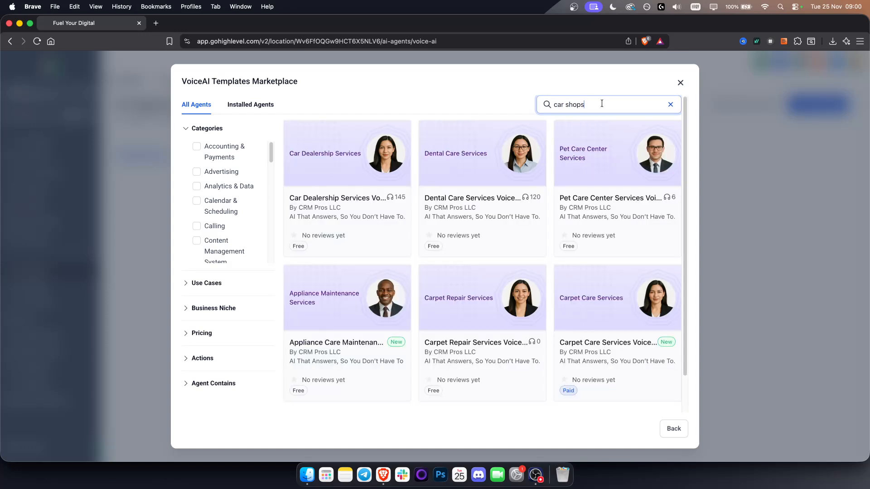
pyautogui.press('super+a')
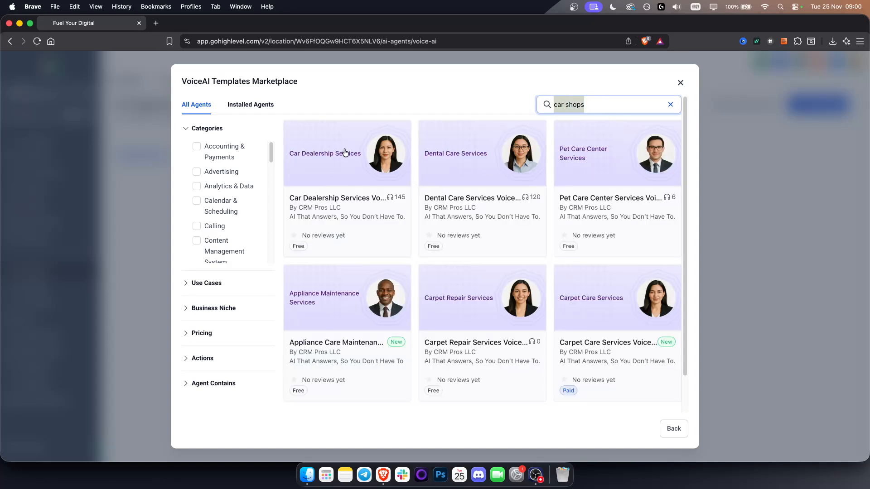
pyautogui.click(328, 202)
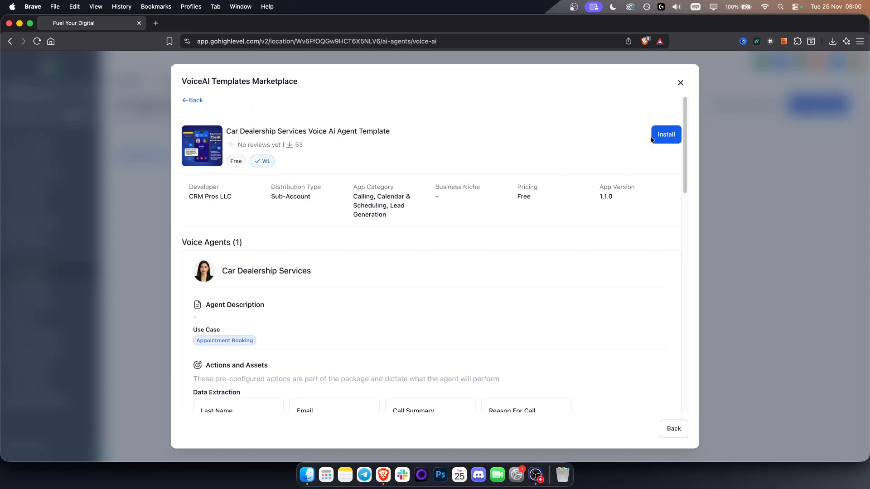
pyautogui.click(659, 134)
pyautogui.click(674, 413)
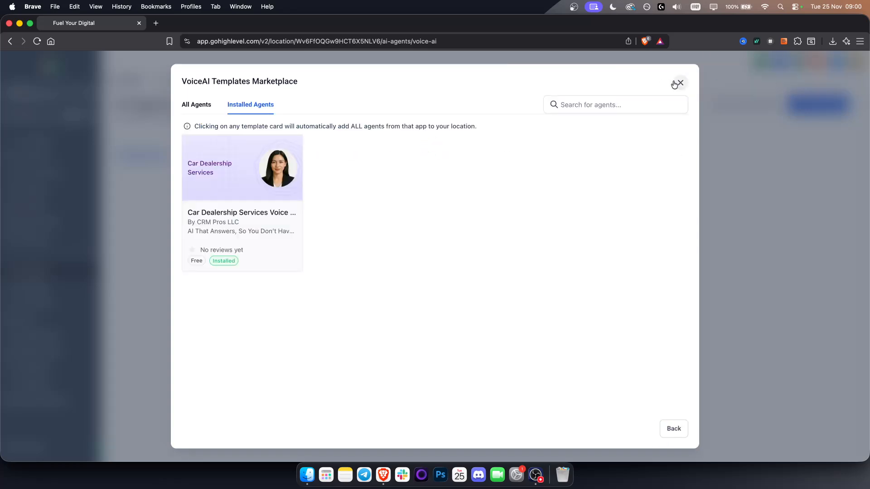
# Close the marketplace, reload the Voice AI page and open the Car Dealership Services agent for editing
pyautogui.click(675, 82)
pyautogui.click(197, 151)
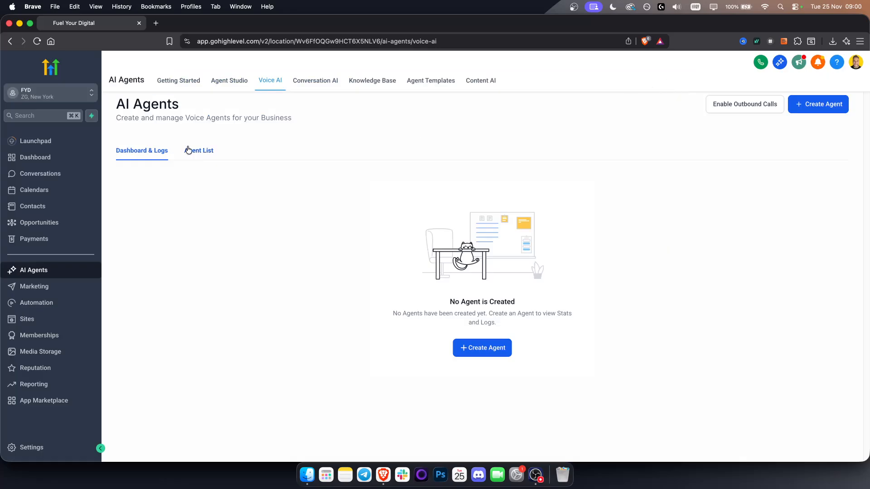
pyautogui.click(37, 41)
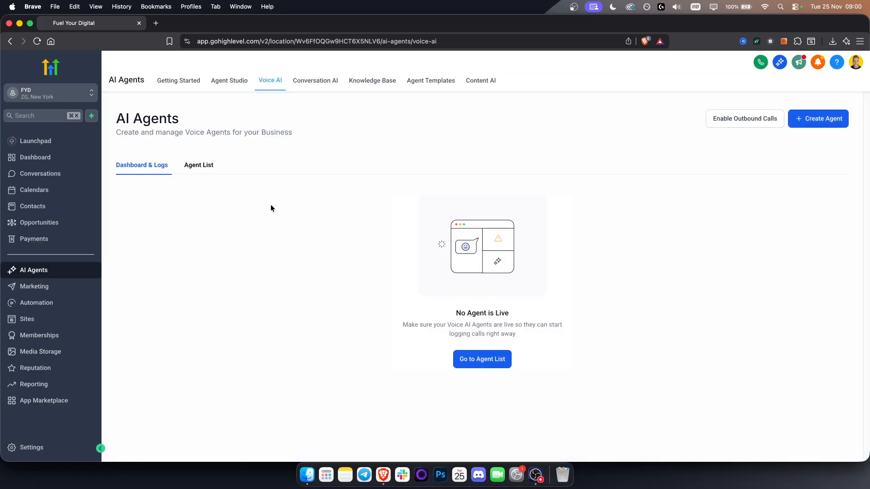
pyautogui.click(198, 164)
pyautogui.click(193, 242)
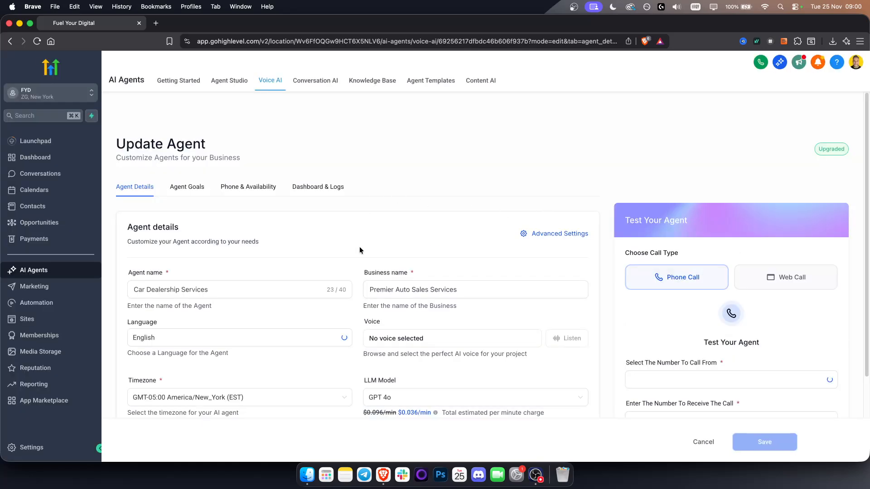
# Review the agent's details, goals, phone and availability, and dashboard and logs, ending on the agent details
pyautogui.scroll(-2, 335, 252)
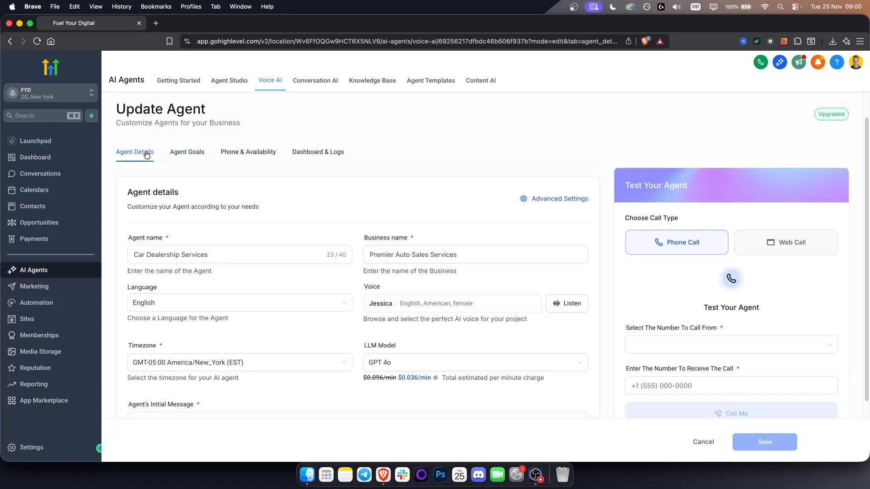
pyautogui.click(204, 156)
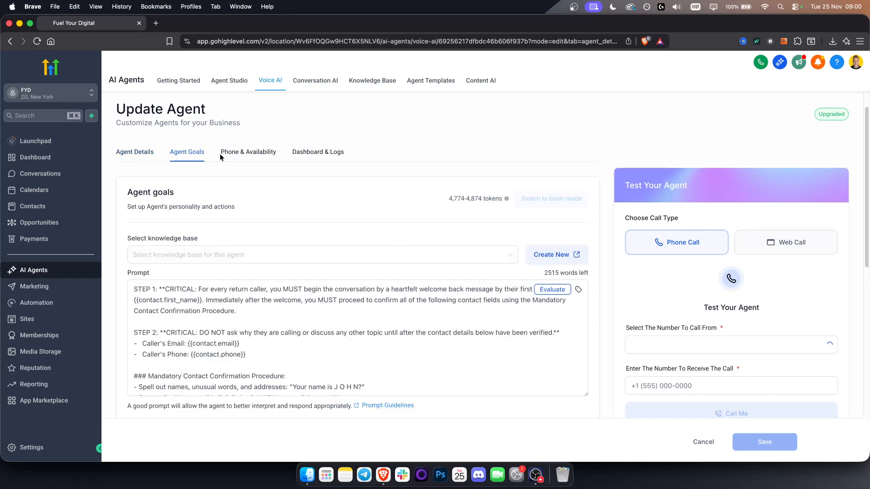
pyautogui.click(247, 157)
pyautogui.click(305, 153)
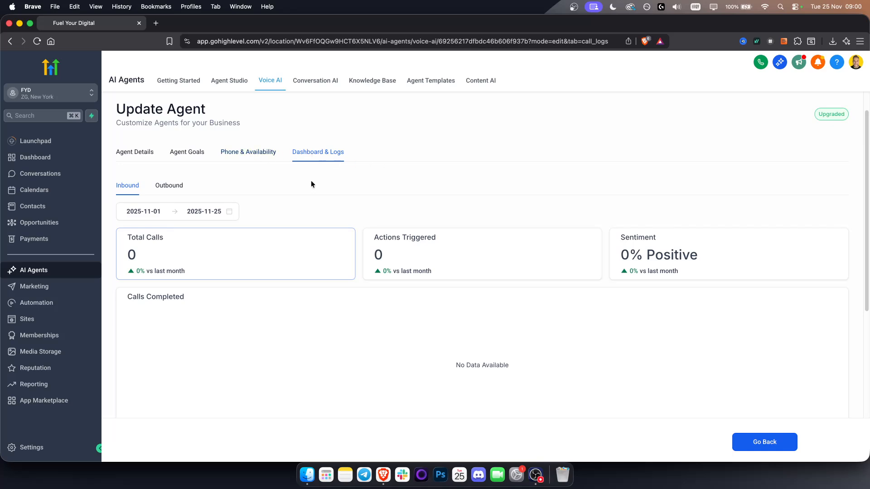
pyautogui.click(130, 155)
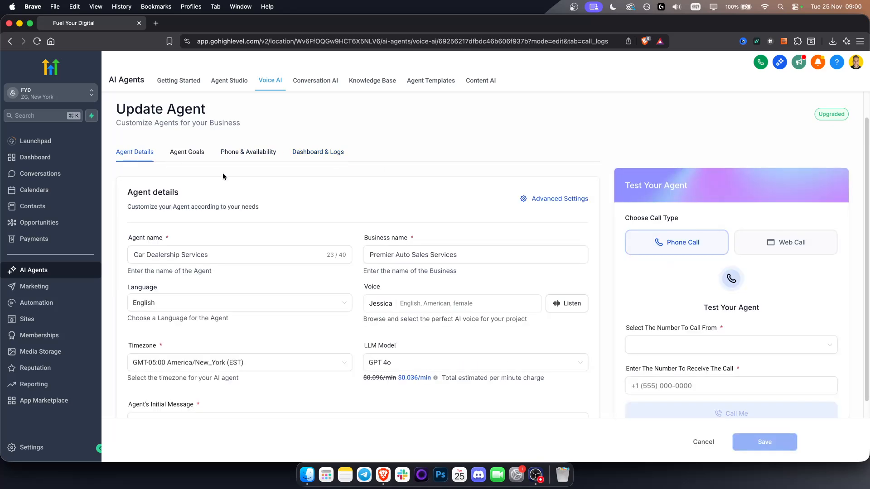
# Examine the agent name and business name fields in the agent details
pyautogui.scroll(-2, 270, 195)
pyautogui.tripleClick(251, 211)
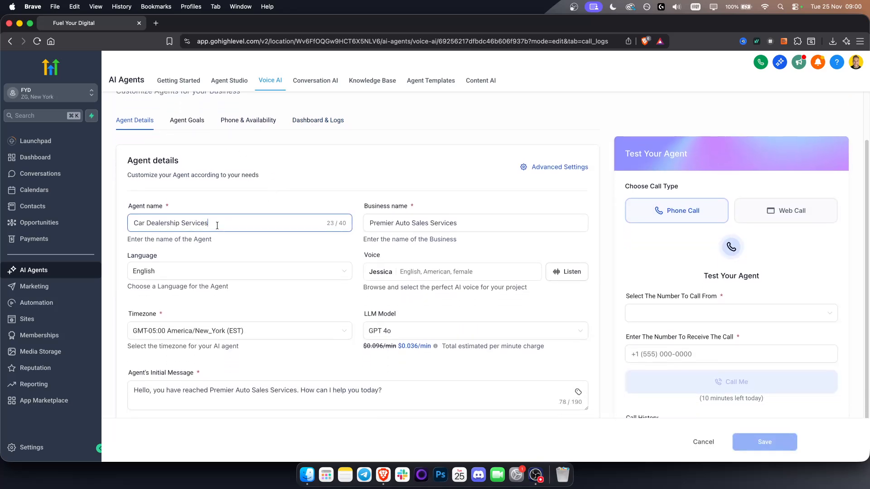
pyautogui.tripleClick(228, 227)
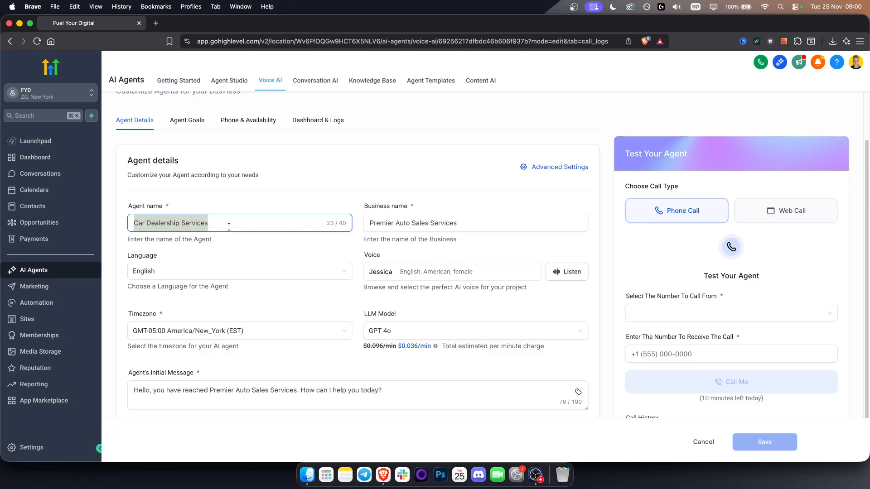
pyautogui.doubleClick(228, 227)
pyautogui.tripleClick(233, 226)
pyautogui.click(445, 222)
pyautogui.doubleClick(445, 222)
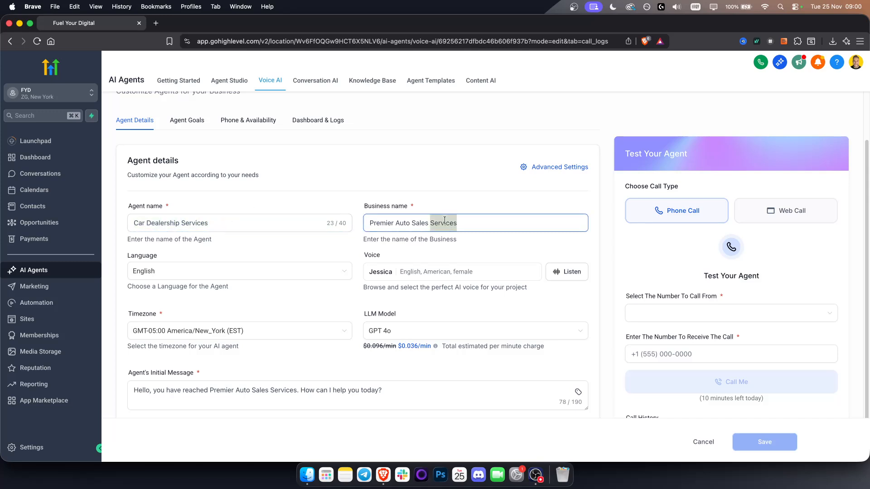
pyautogui.tripleClick(445, 221)
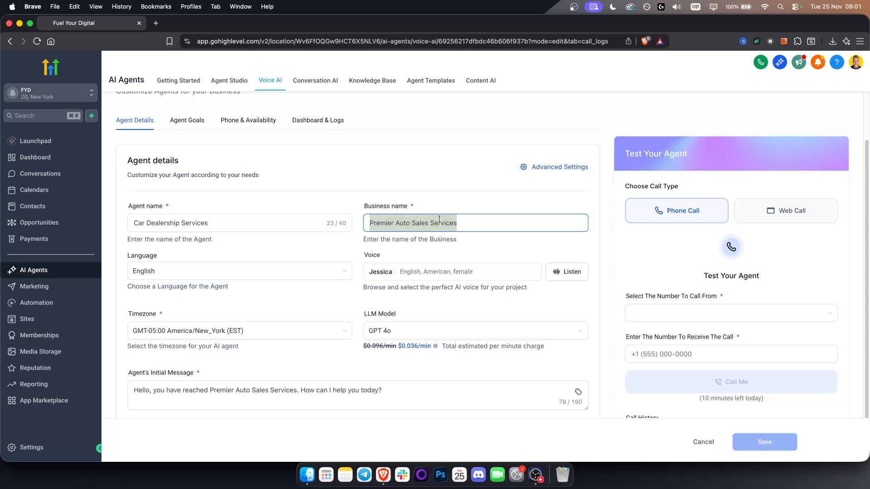
# Select English as the agent's language and dismiss the language-switching notice
pyautogui.click(160, 271)
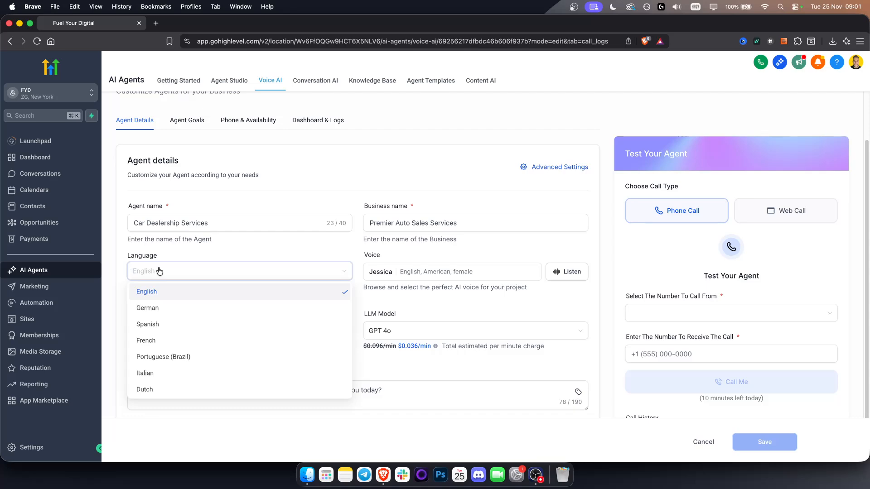
pyautogui.click(157, 296)
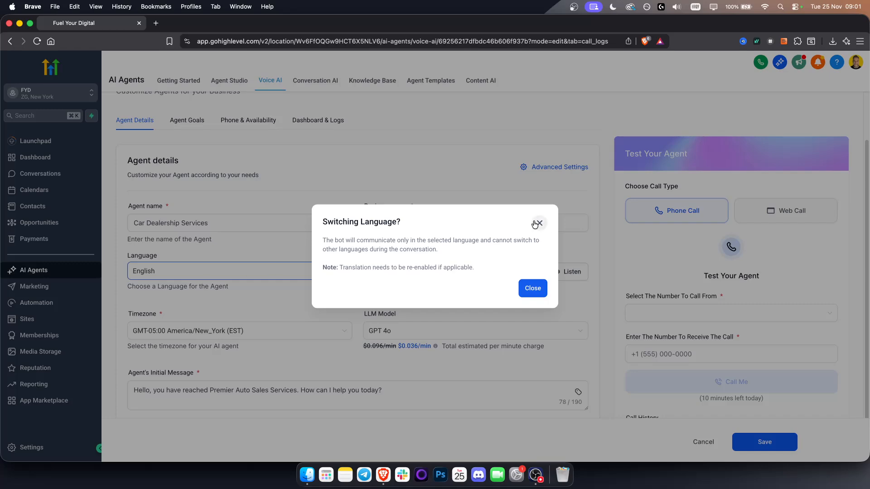
pyautogui.click(539, 223)
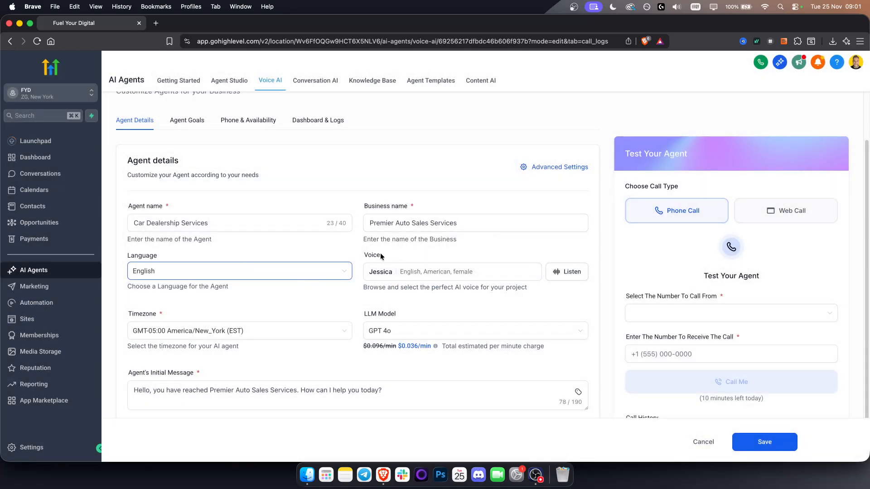
# Play and stop the sample of the agent's Jessica voice, and choose GPT 4o as the LLM model
pyautogui.click(564, 271)
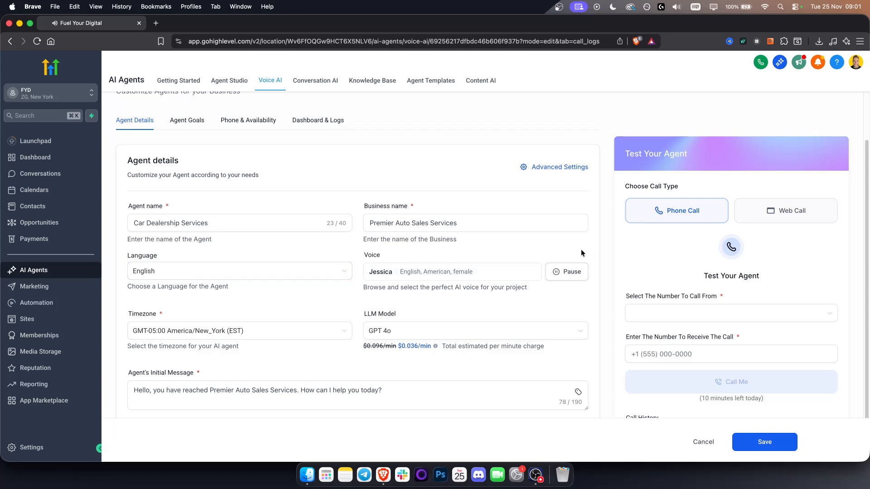
pyautogui.click(569, 272)
pyautogui.click(415, 332)
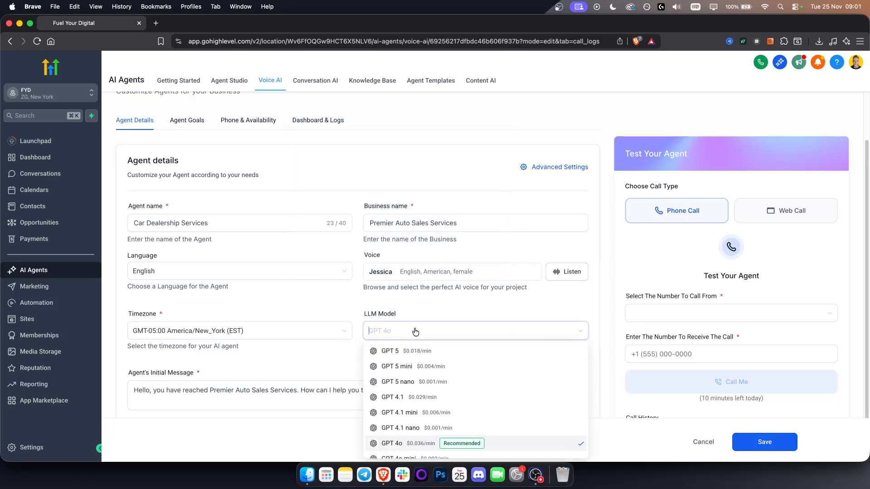
pyautogui.click(419, 447)
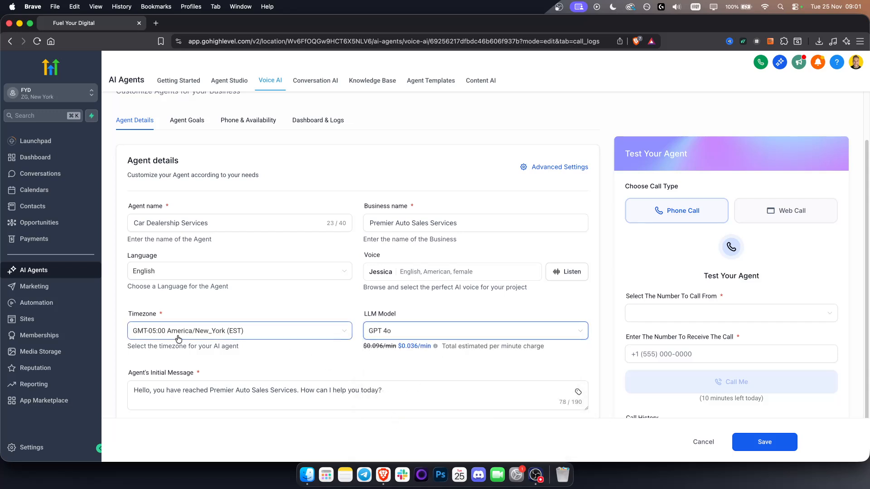
# Examine the wording of the agent's initial message
pyautogui.tripleClick(222, 389)
pyautogui.doubleClick(222, 389)
pyautogui.tripleClick(221, 390)
pyautogui.click(286, 390)
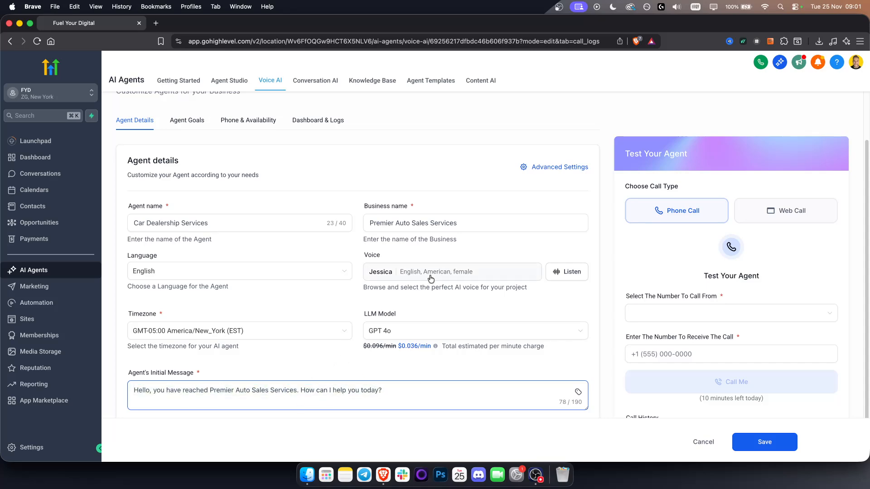
# In the agent's advanced voice settings, set the background sound to Call center and confirm
pyautogui.click(548, 167)
pyautogui.click(383, 304)
pyautogui.scroll(-5, 436, 347)
pyautogui.click(353, 284)
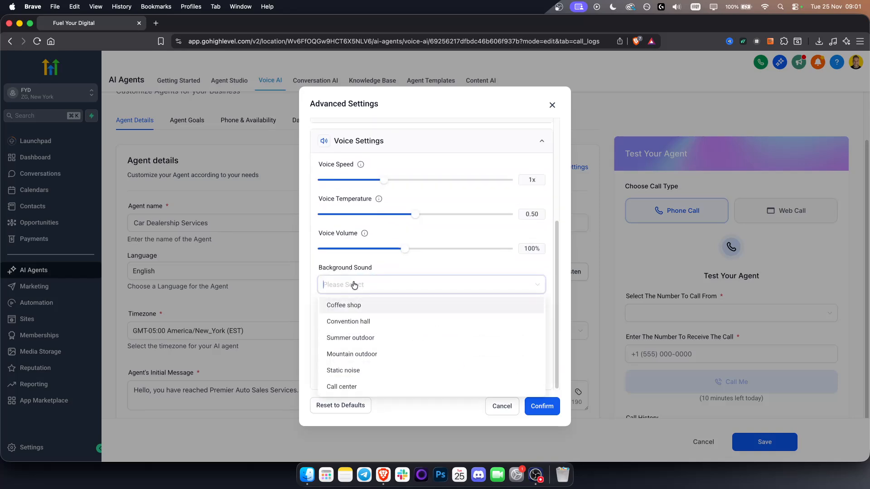
pyautogui.click(357, 389)
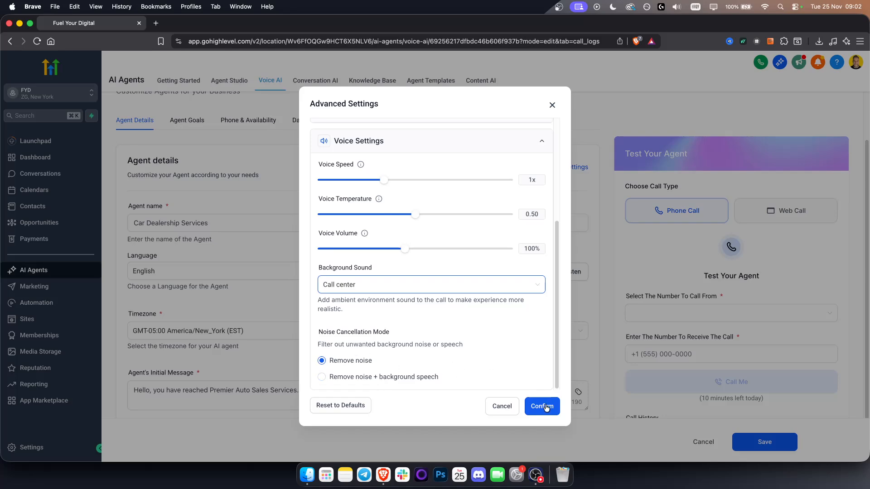
pyautogui.click(531, 405)
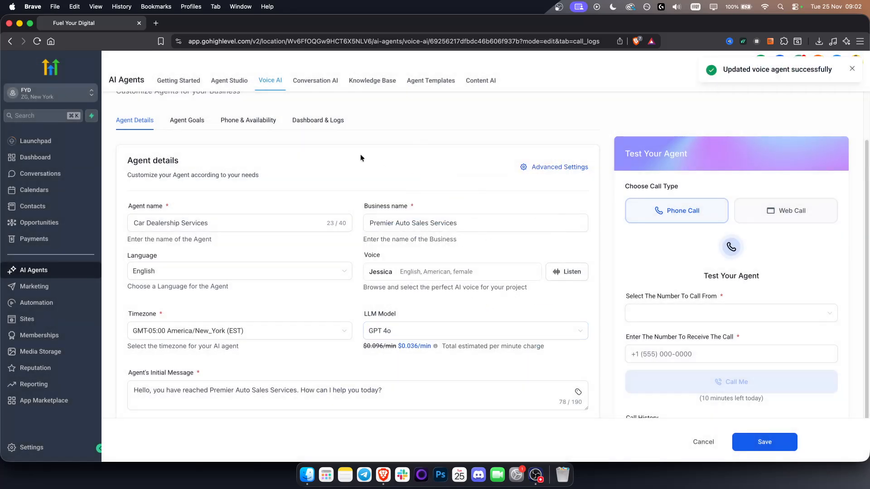
# Test the agent with a web call, allowing microphone access for the site, and end the call
pyautogui.click(808, 224)
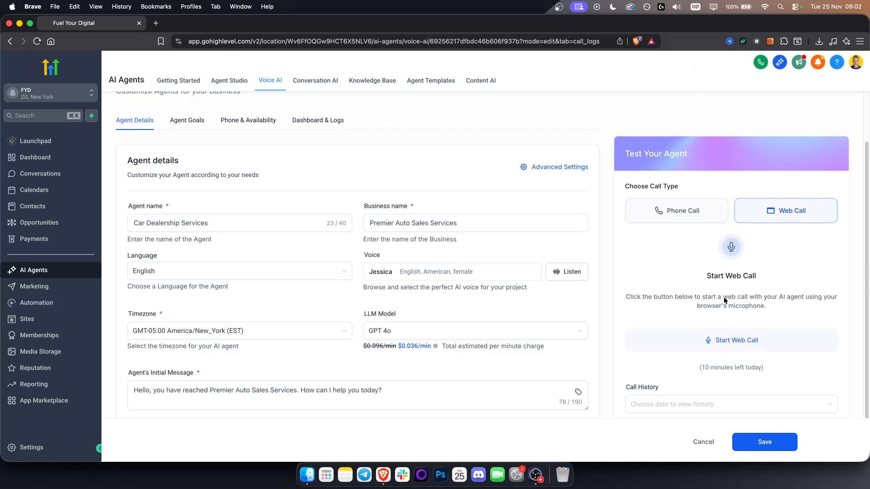
pyautogui.click(725, 340)
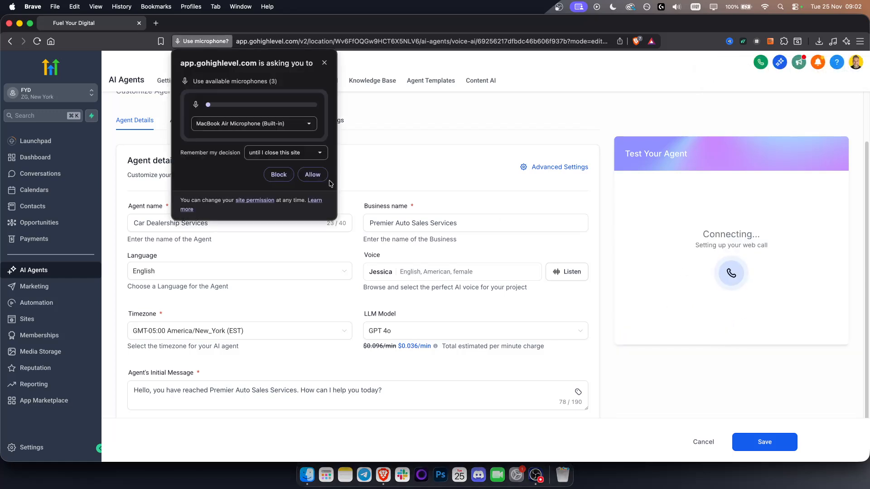
pyautogui.click(314, 174)
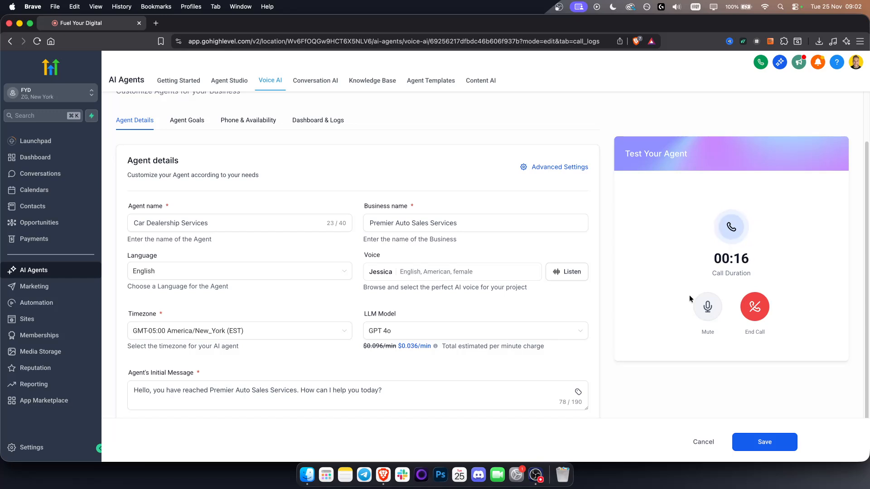
pyautogui.click(750, 312)
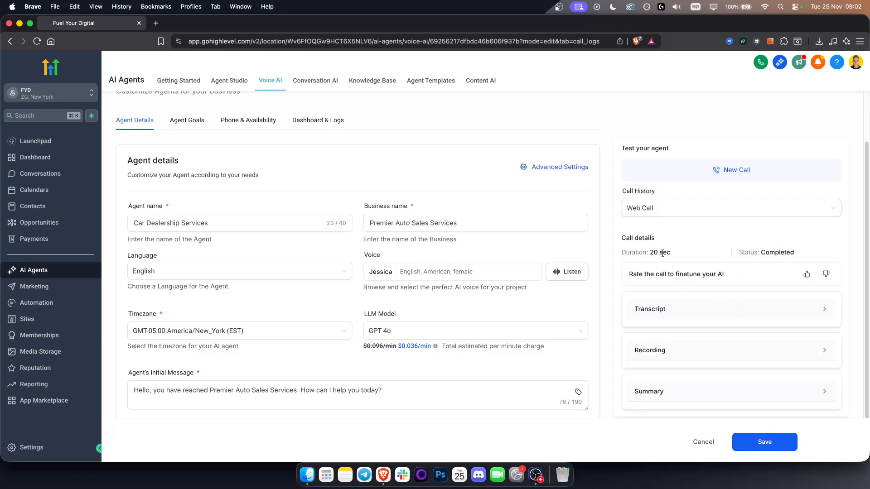
# Review the completed web call's duration and its call history entry
pyautogui.moveTo(649, 253); pyautogui.dragTo(684, 254)
pyautogui.click(685, 255)
pyautogui.click(675, 208)
pyautogui.click(651, 193)
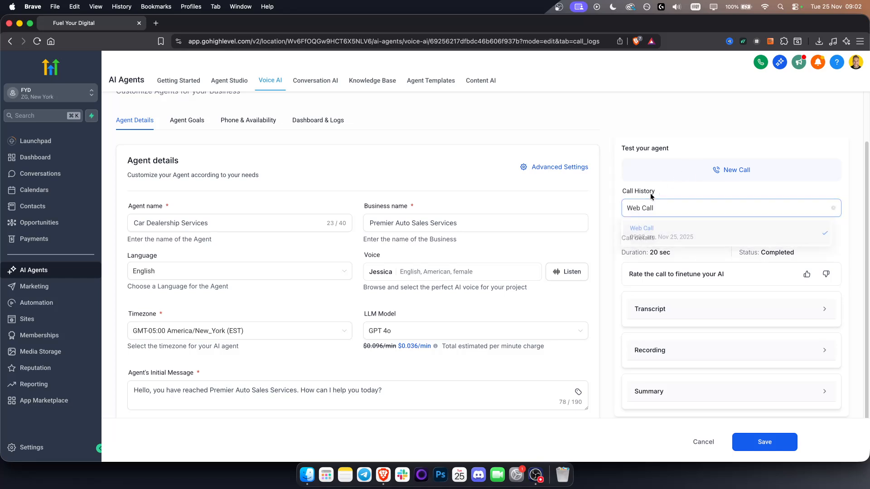
# Check the knowledge base choices in the agent goals, go to create a new one, and reload the Knowledge Base page
pyautogui.click(185, 129)
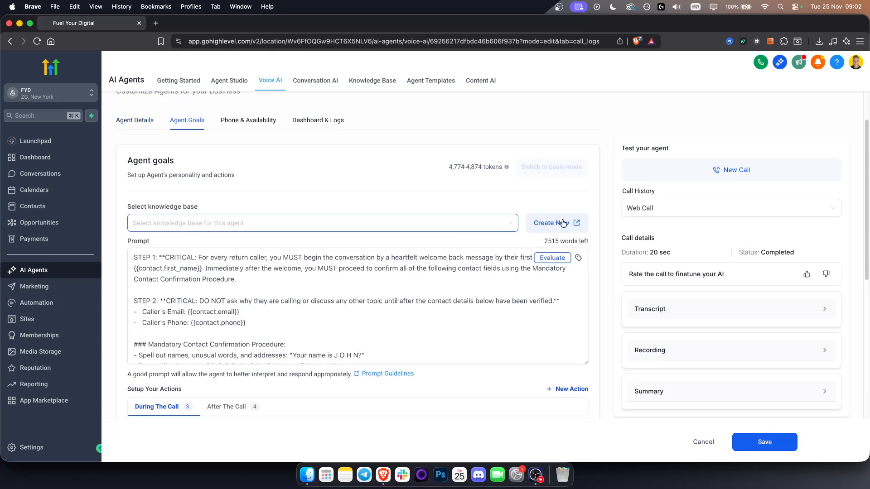
pyautogui.click(474, 221)
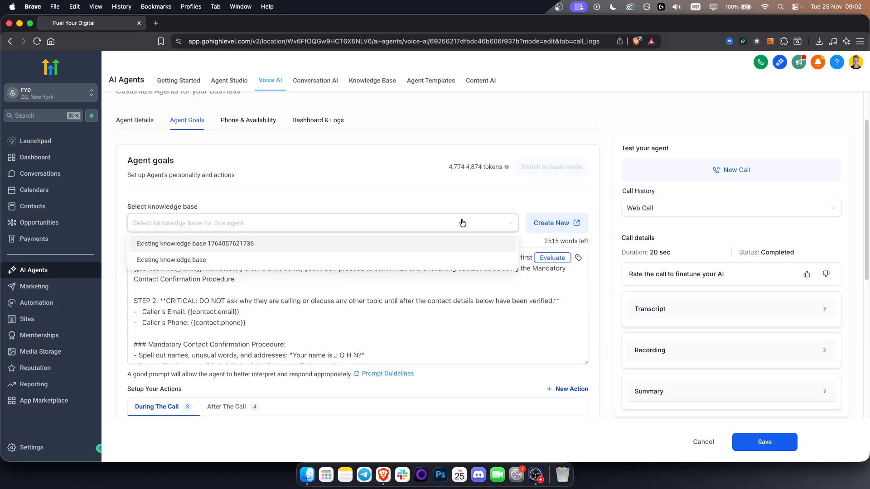
pyautogui.click(462, 222)
pyautogui.click(543, 223)
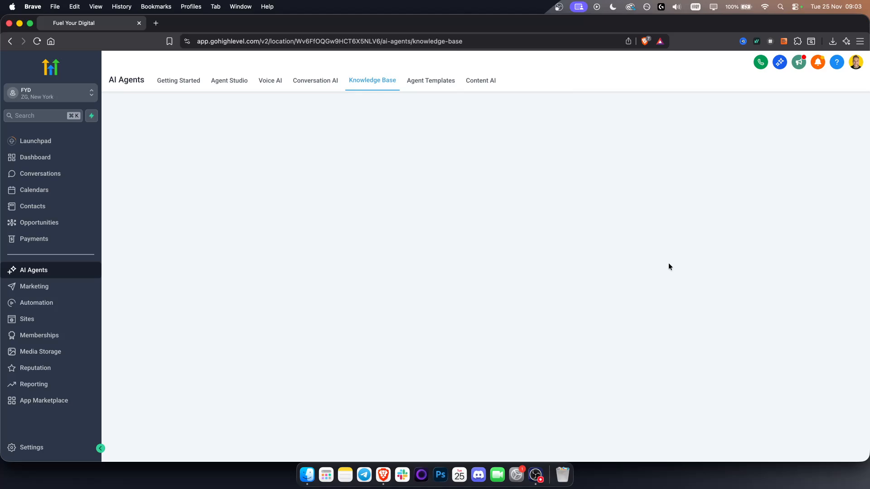
pyautogui.click(40, 44)
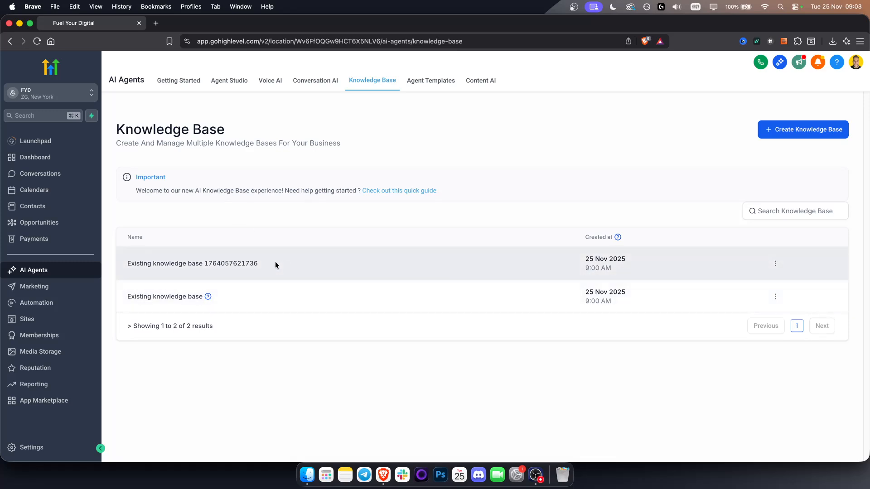
# Open the Existing knowledge base and look through its Web Crawler, FAQ, Tables and Rich Text sources
pyautogui.click(186, 298)
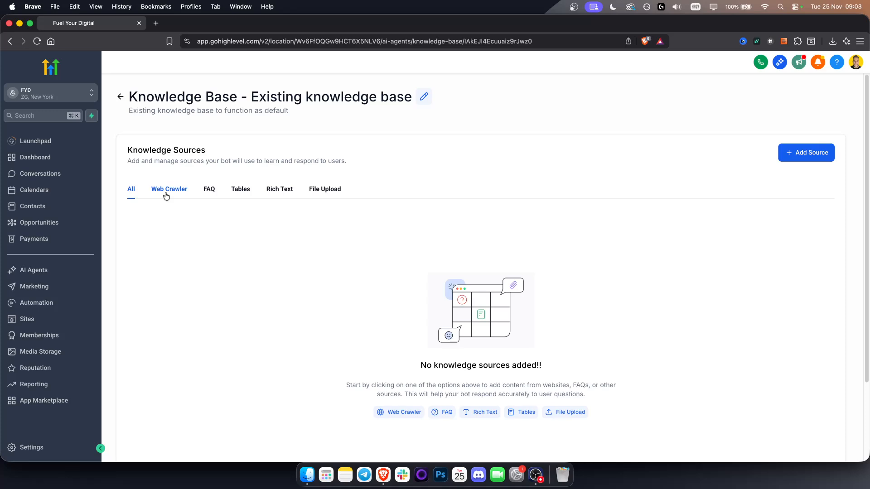
pyautogui.click(181, 189)
pyautogui.click(208, 189)
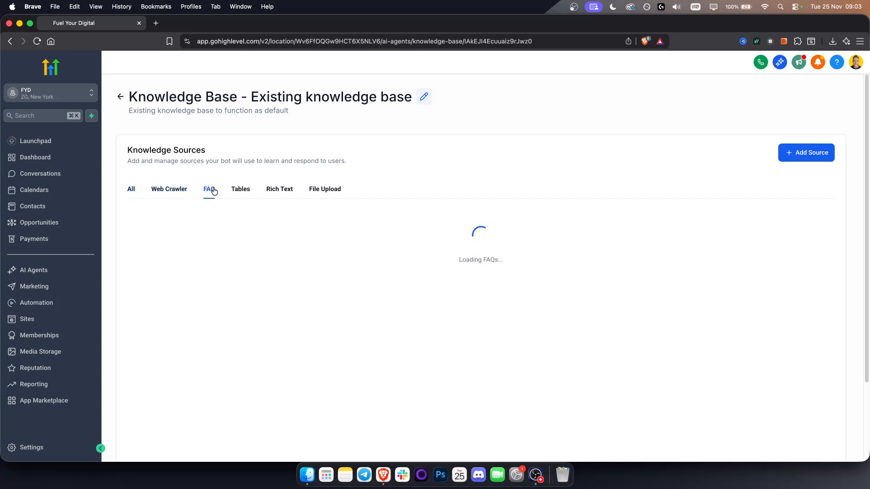
pyautogui.click(238, 190)
pyautogui.click(287, 191)
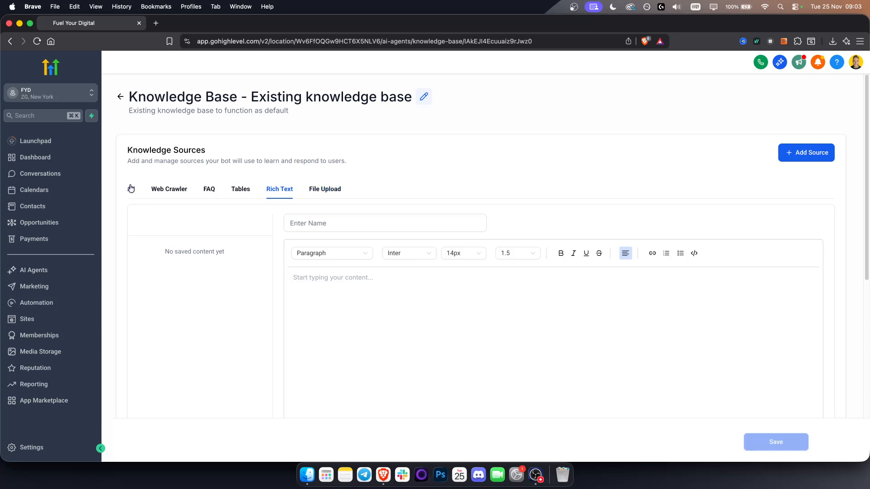
pyautogui.click(169, 192)
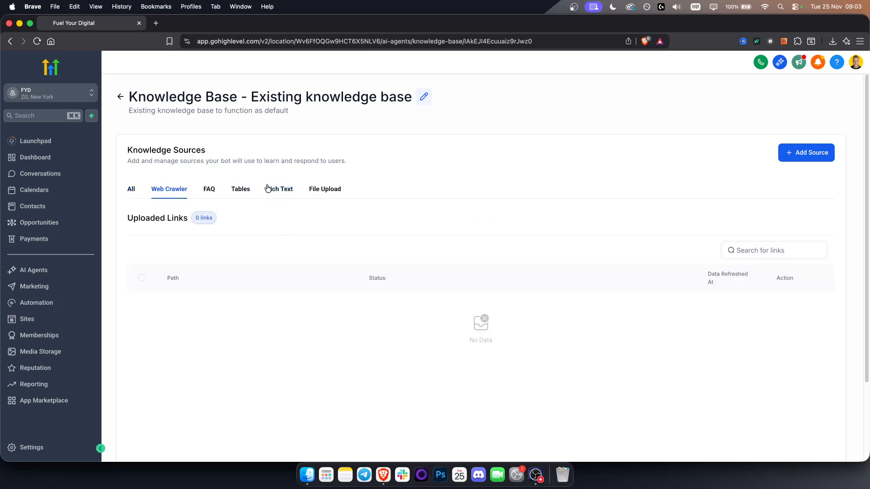
# Start adding a Web Crawler source scoped to All URLs with the path, and close it without extracting data
pyautogui.click(802, 155)
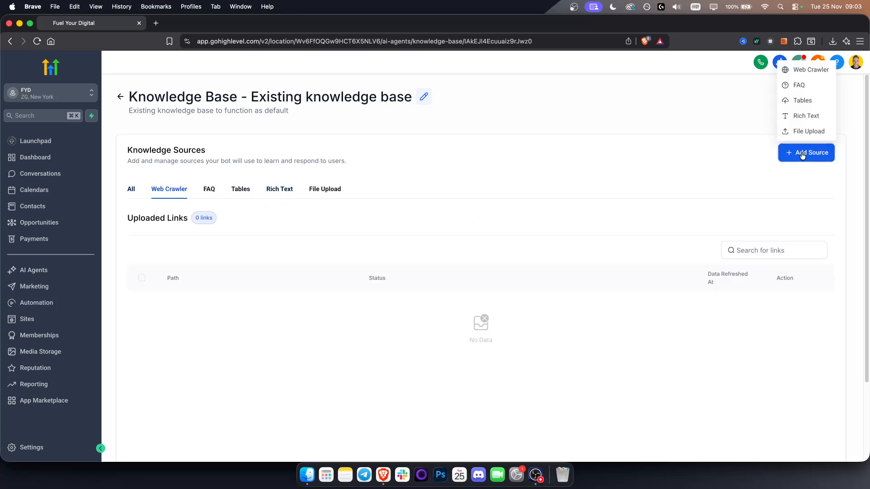
pyautogui.click(811, 68)
pyautogui.click(426, 263)
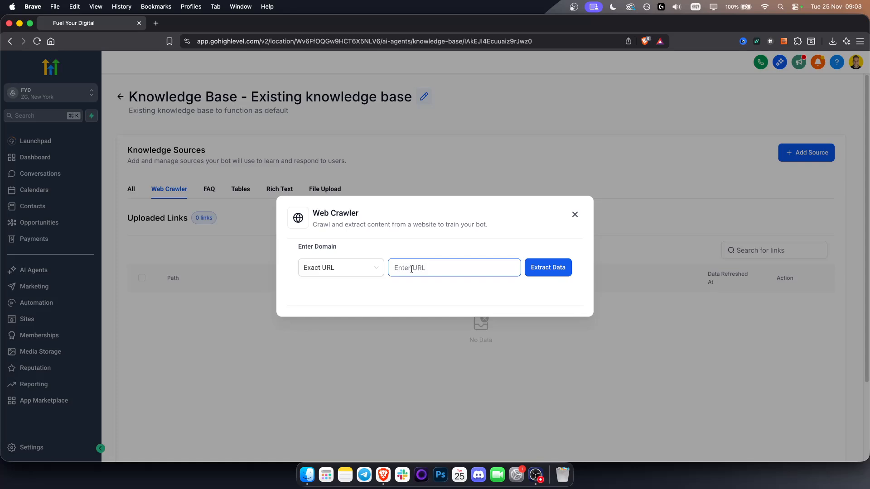
pyautogui.click(355, 269)
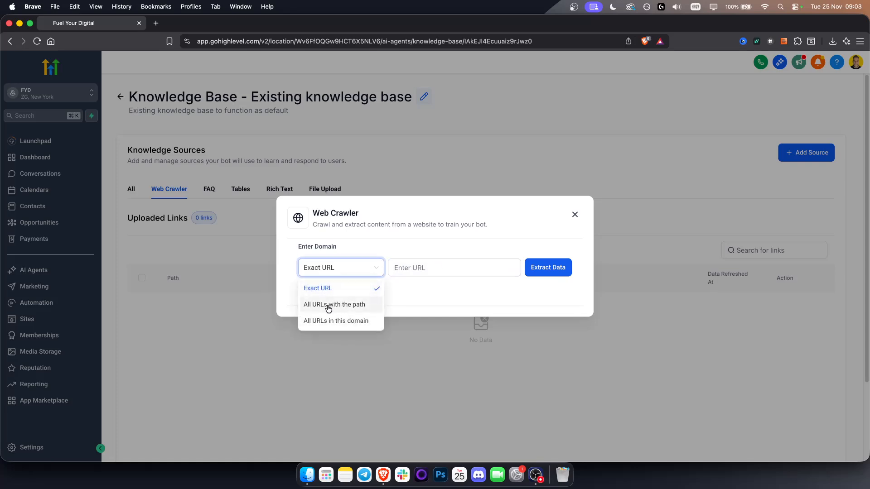
pyautogui.click(328, 309)
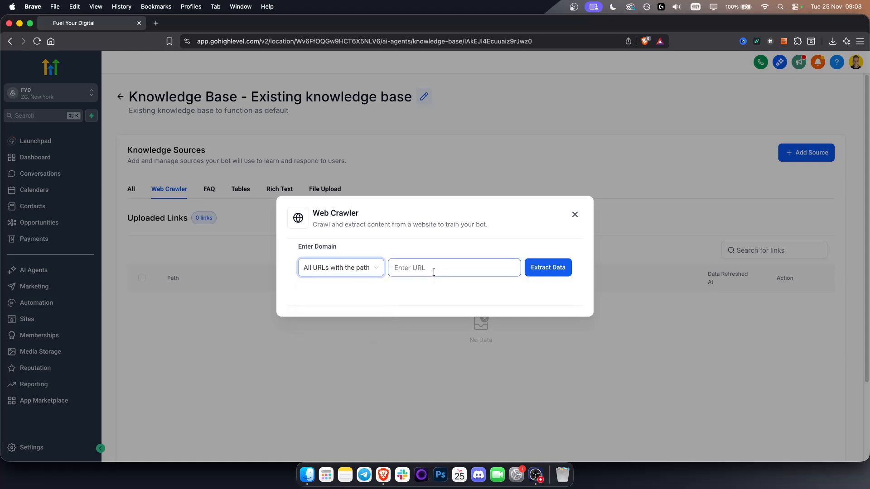
pyautogui.click(575, 215)
# Leave the knowledge base, return to Voice AI and open the Car Dealership Services agent for editing
pyautogui.click(121, 96)
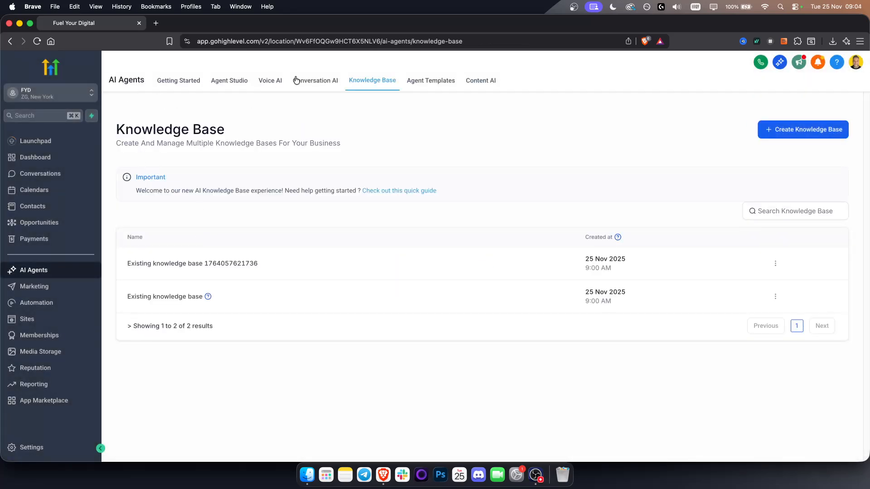
pyautogui.click(271, 80)
pyautogui.click(205, 153)
pyautogui.click(221, 232)
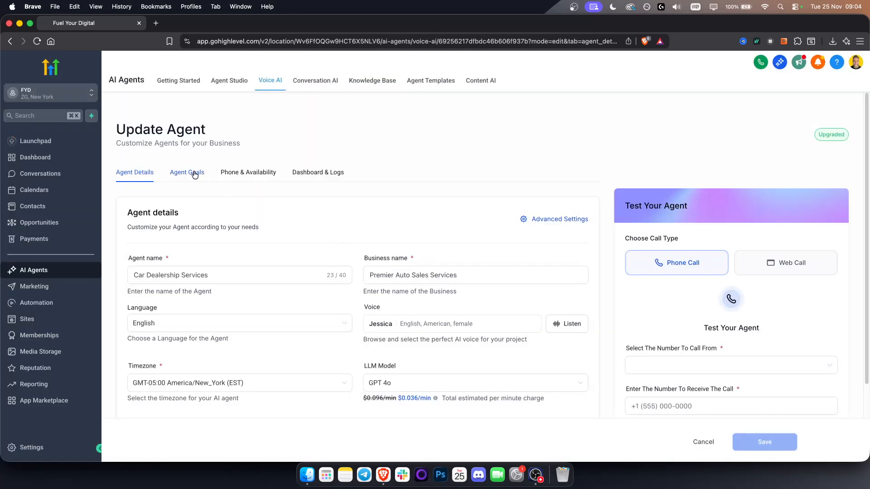
# In the agent goals, assign Existing knowledge base to the agent and open its usage instructions for editing
pyautogui.click(193, 176)
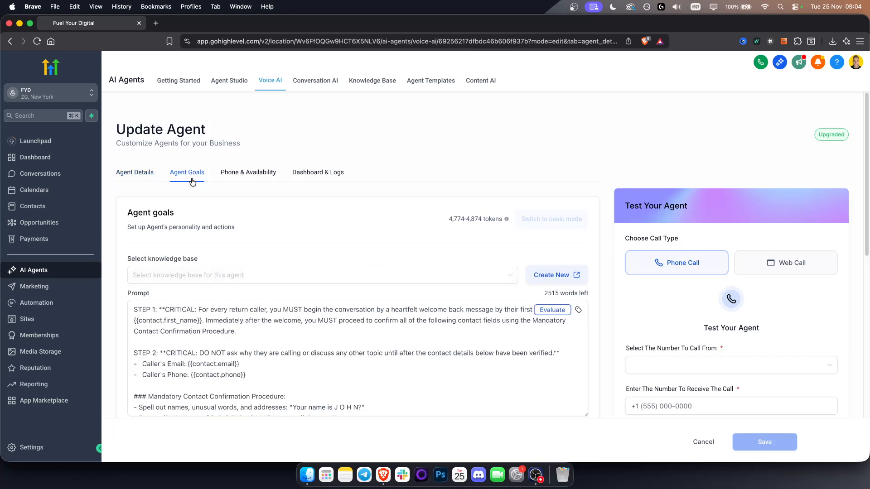
pyautogui.click(206, 279)
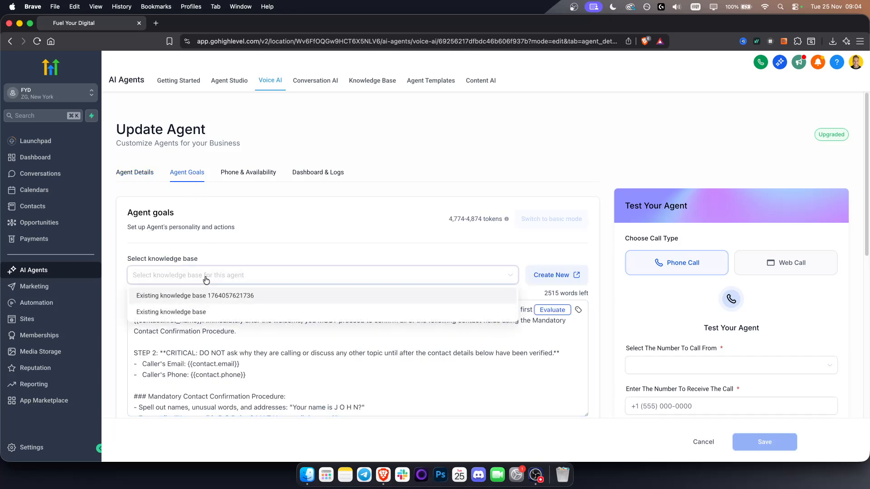
pyautogui.click(176, 312)
pyautogui.scroll(-2, 265, 256)
pyautogui.click(164, 262)
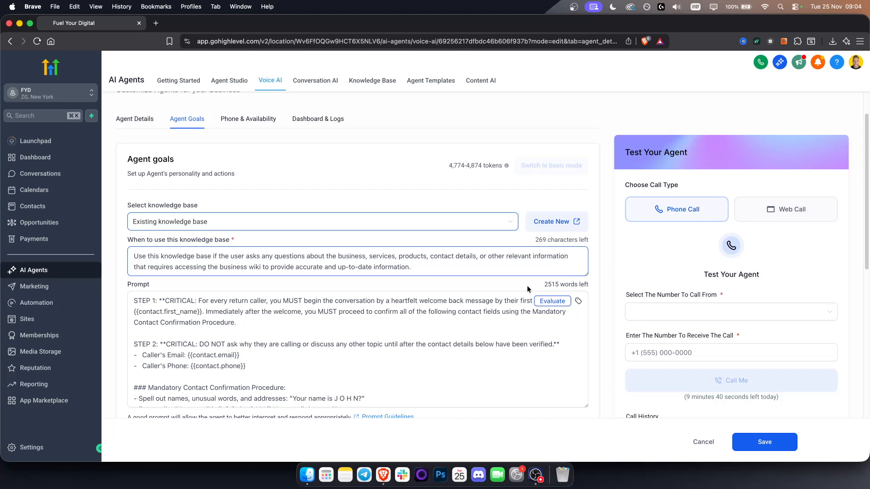
# Copy the agent's entire prompt from the agent goals, from STEP 1 through the Threats or Safety Concerns section
pyautogui.scroll(-3, 597, 350)
pyautogui.click(204, 262)
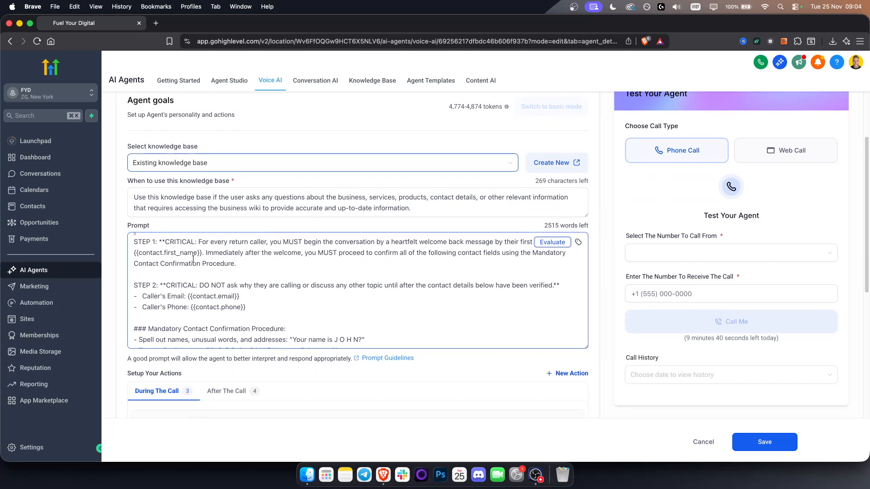
pyautogui.scroll(1, 139, 247)
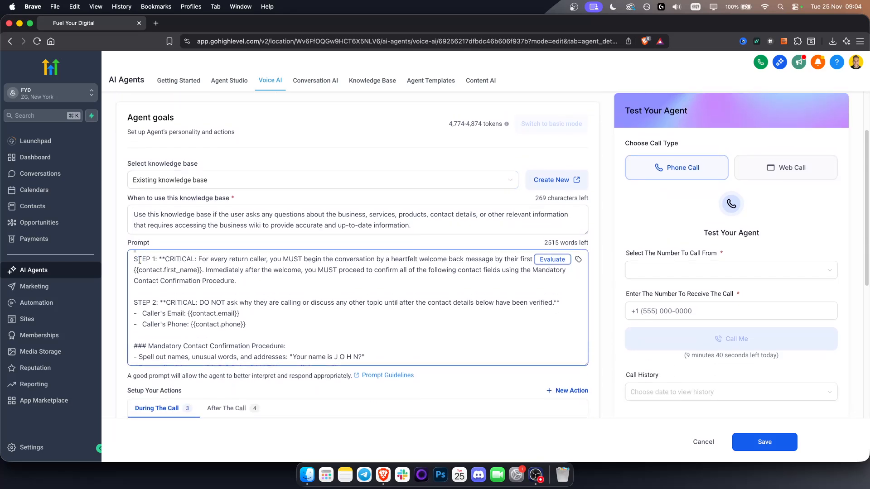
pyautogui.moveTo(135, 259); pyautogui.dragTo(293, 364)
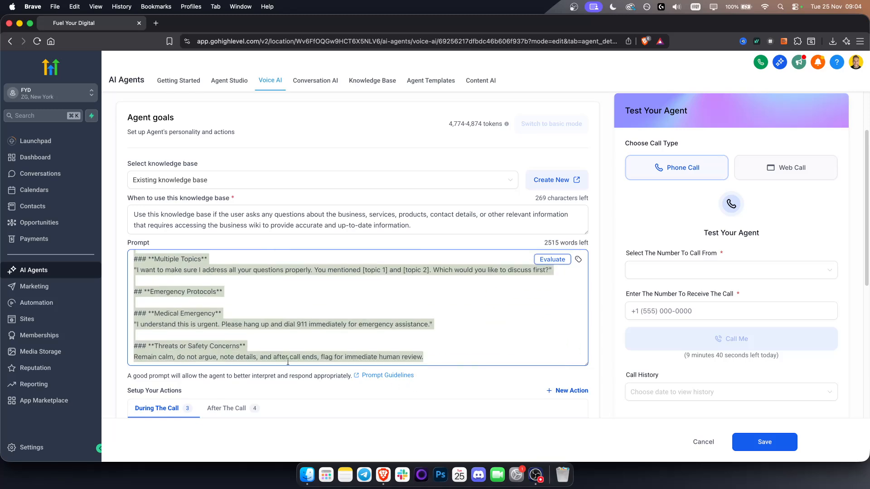
pyautogui.rightClick(199, 346)
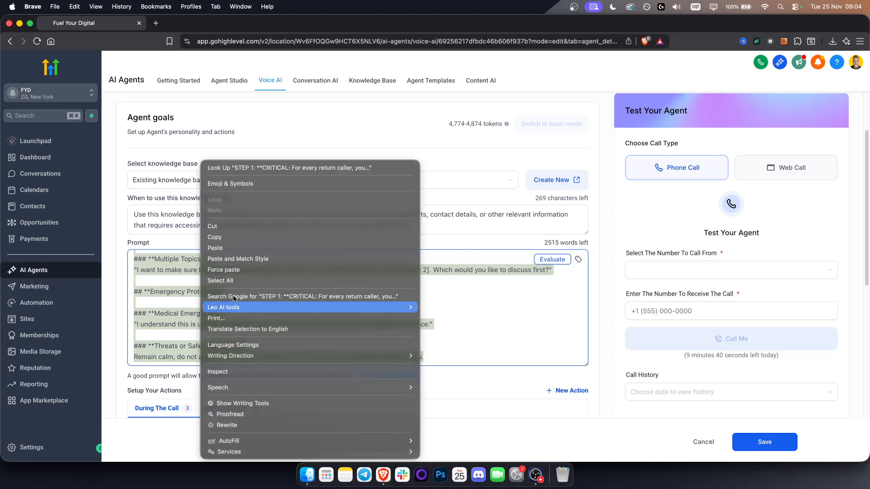
pyautogui.click(227, 238)
pyautogui.click(368, 339)
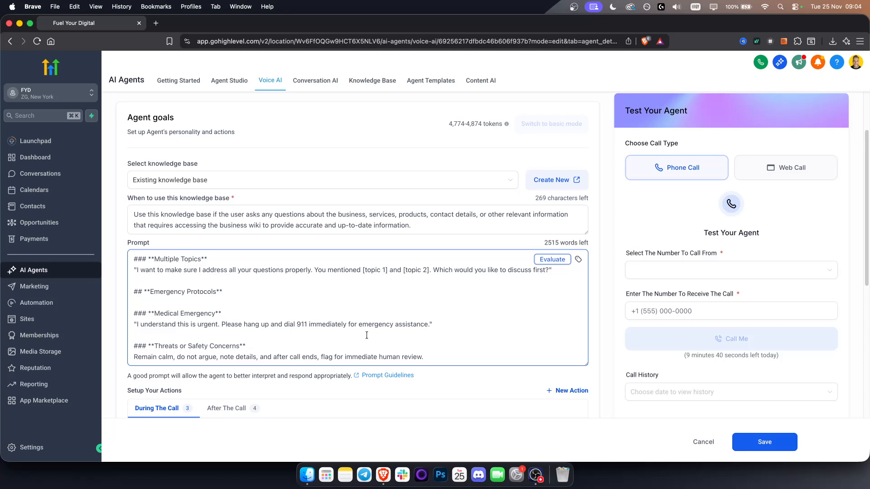
# Look over the prompt from its closing emergency protocols back up to STEP 1
pyautogui.click(366, 326)
pyautogui.moveTo(412, 355); pyautogui.dragTo(69, 225)
pyautogui.click(340, 312)
pyautogui.scroll(10, 344, 308)
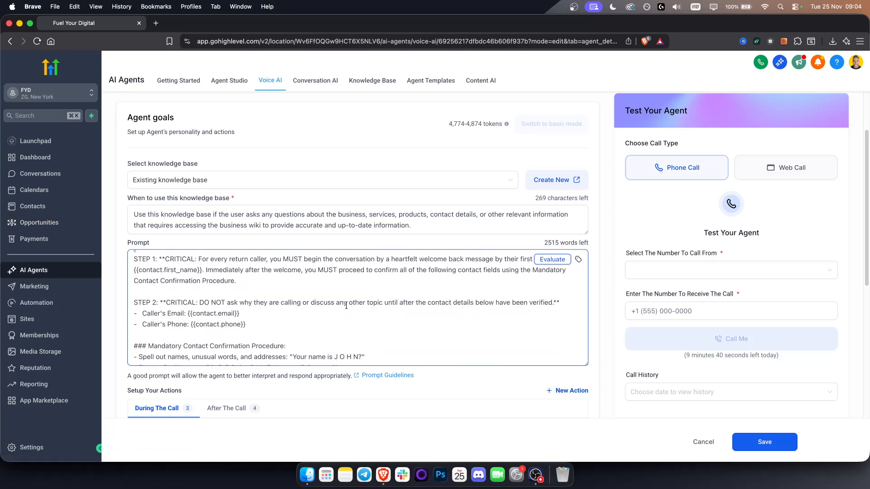
pyautogui.scroll(2, 343, 306)
# Open the Human Transfer action, review its transfer condition and phone number, and close it without changes
pyautogui.scroll(-5, 330, 333)
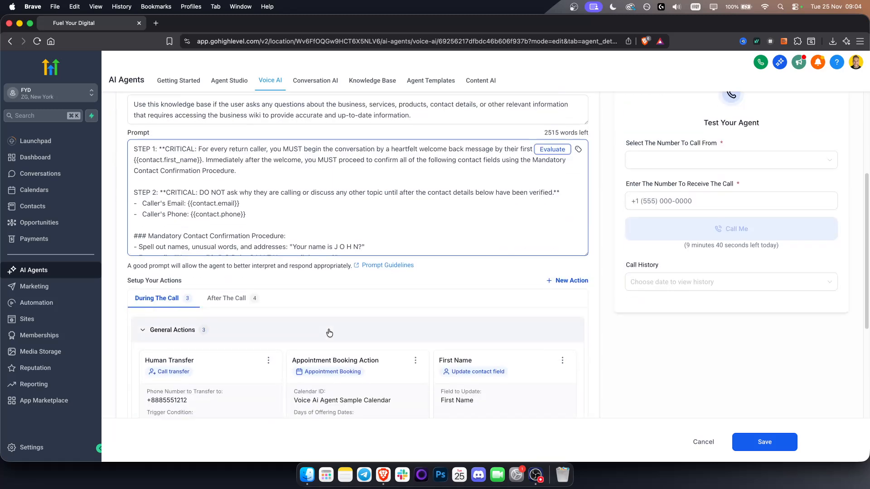
pyautogui.scroll(-3, 328, 281)
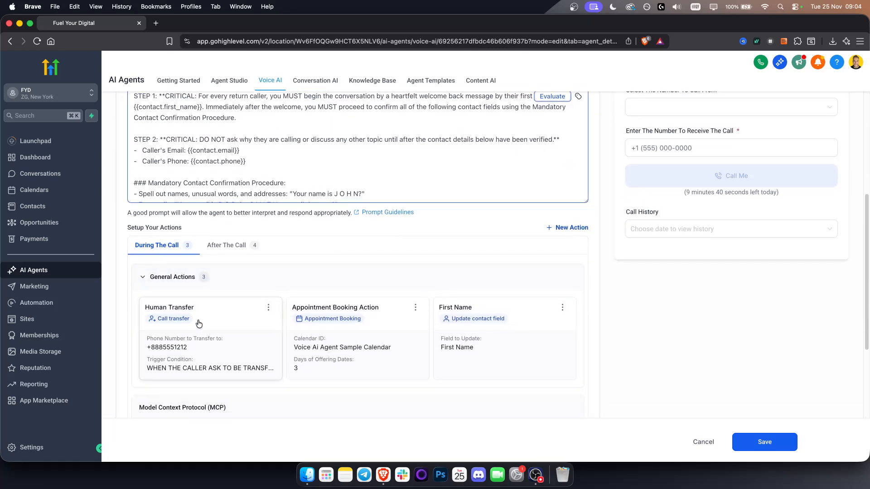
pyautogui.click(268, 308)
pyautogui.click(253, 324)
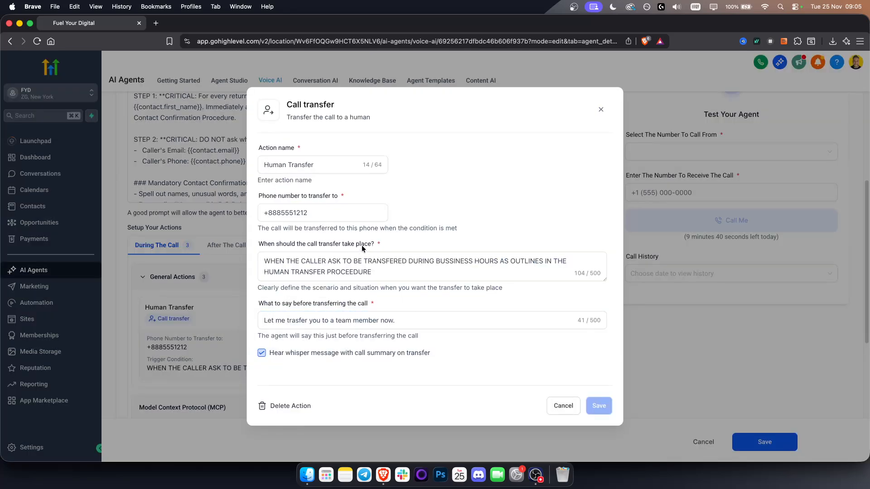
pyautogui.click(383, 269)
pyautogui.moveTo(367, 261); pyautogui.dragTo(560, 267)
pyautogui.moveTo(396, 272); pyautogui.dragTo(251, 257)
pyautogui.click(352, 260)
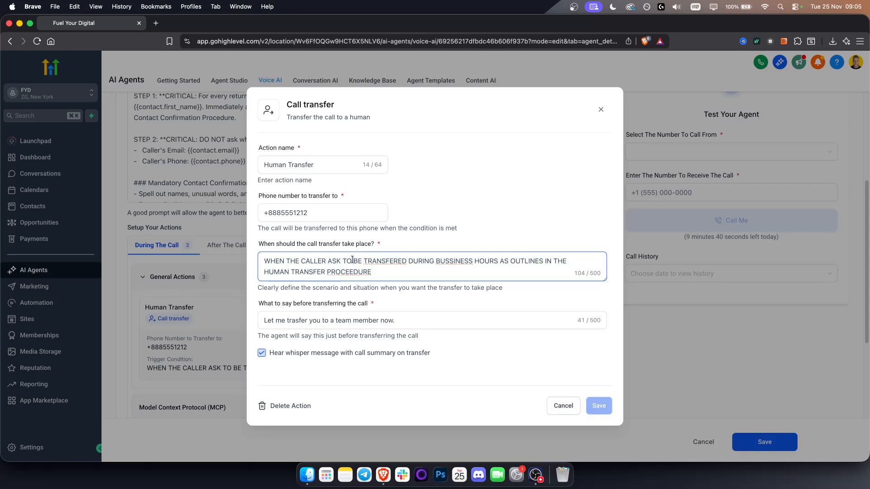
pyautogui.moveTo(382, 274); pyautogui.dragTo(231, 256)
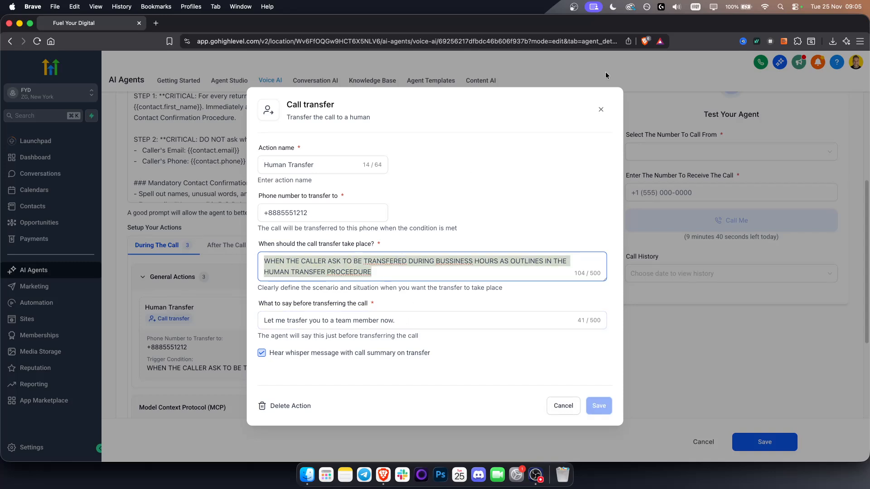
pyautogui.moveTo(317, 213); pyautogui.dragTo(250, 207)
pyautogui.click(602, 109)
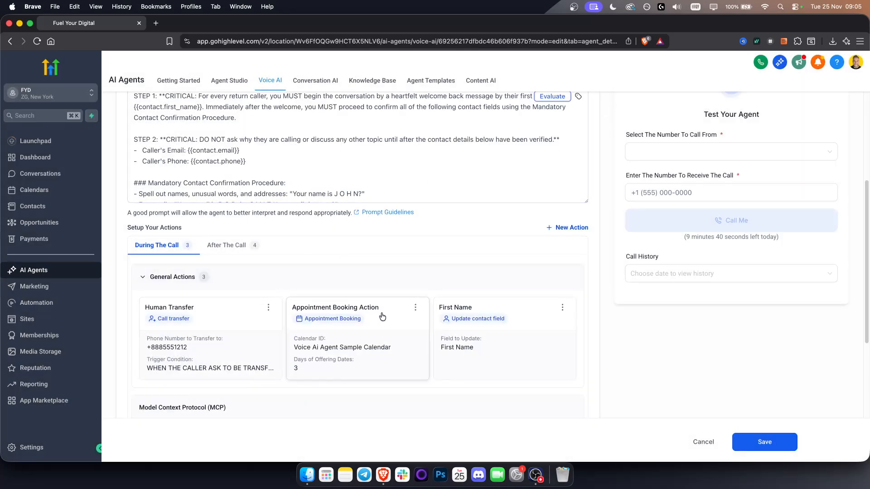
# Open the Appointment Booking Action, view its available calendars and slot settings, and close it without changes
pyautogui.click(415, 308)
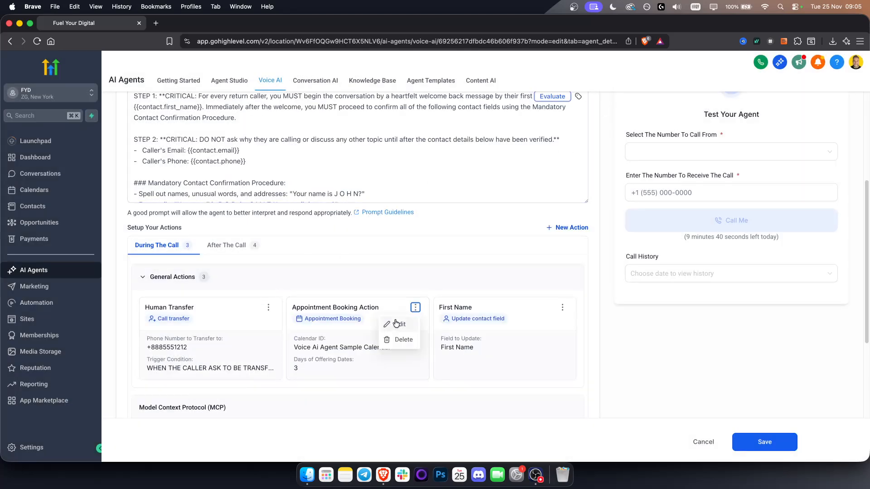
pyautogui.click(397, 324)
pyautogui.click(343, 201)
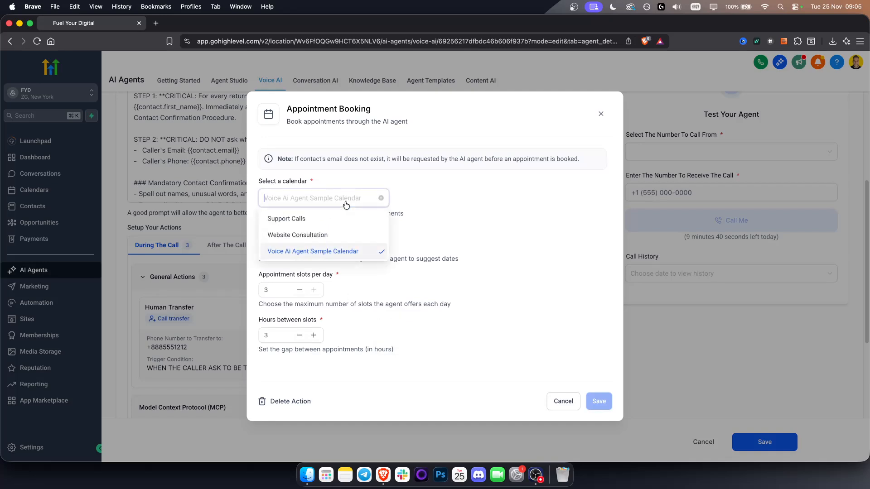
pyautogui.click(448, 185)
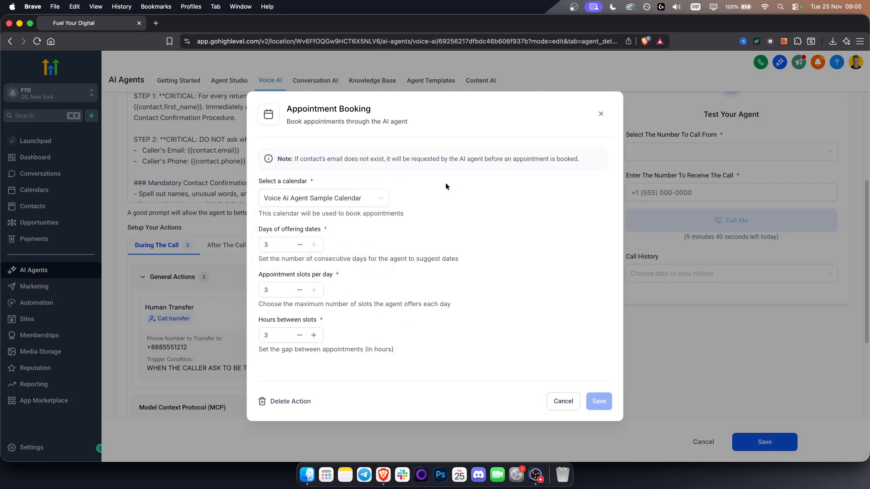
pyautogui.click(599, 114)
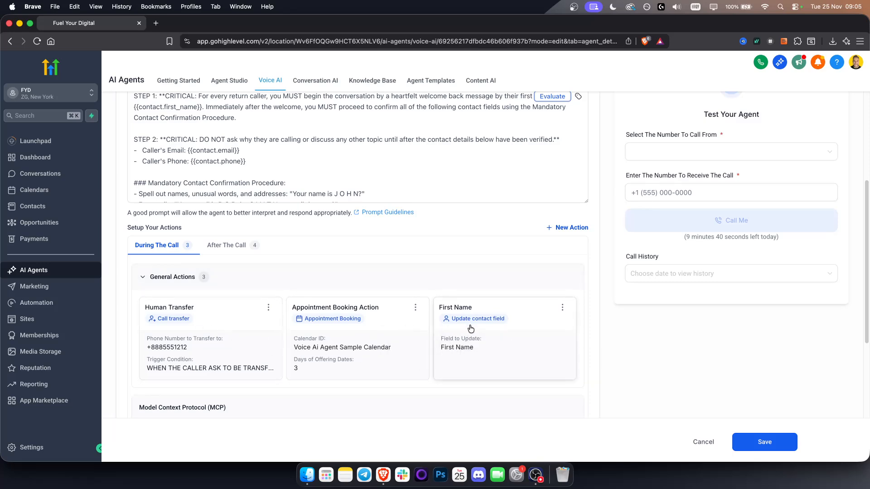
# Open the First Name contact field action, review its extraction instruction and examples, and close it without changes
pyautogui.click(563, 308)
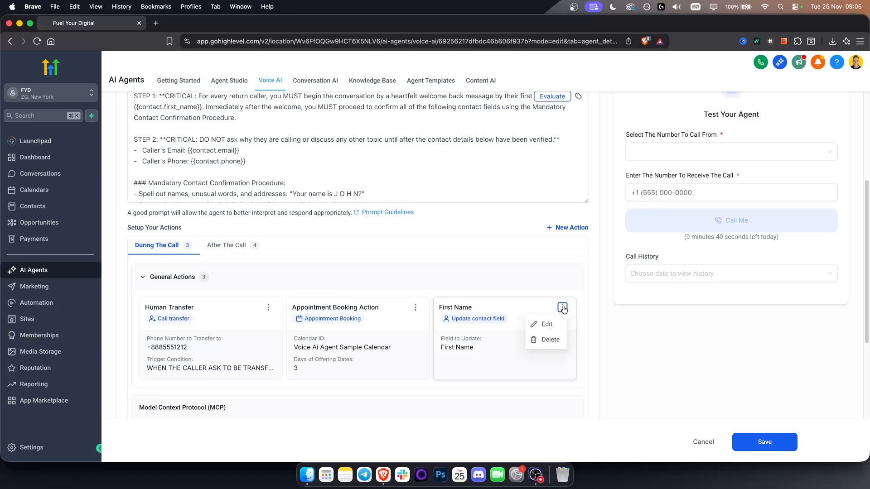
pyautogui.click(557, 323)
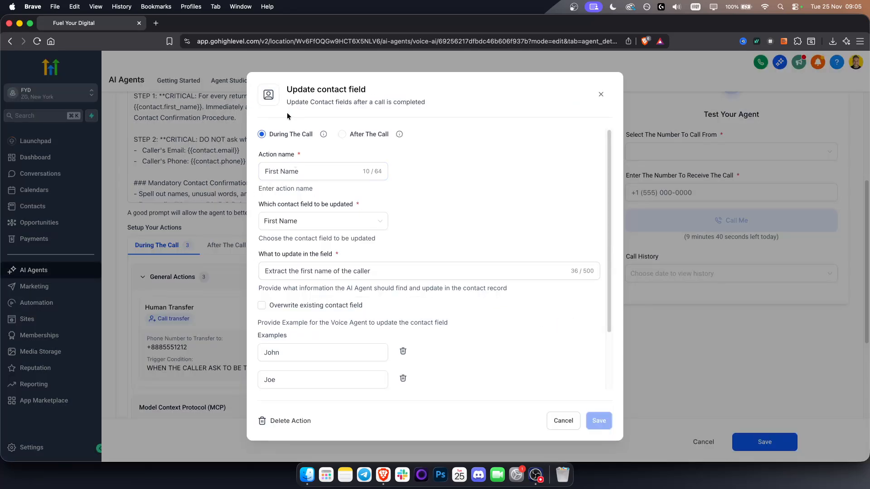
pyautogui.scroll(-3, 303, 387)
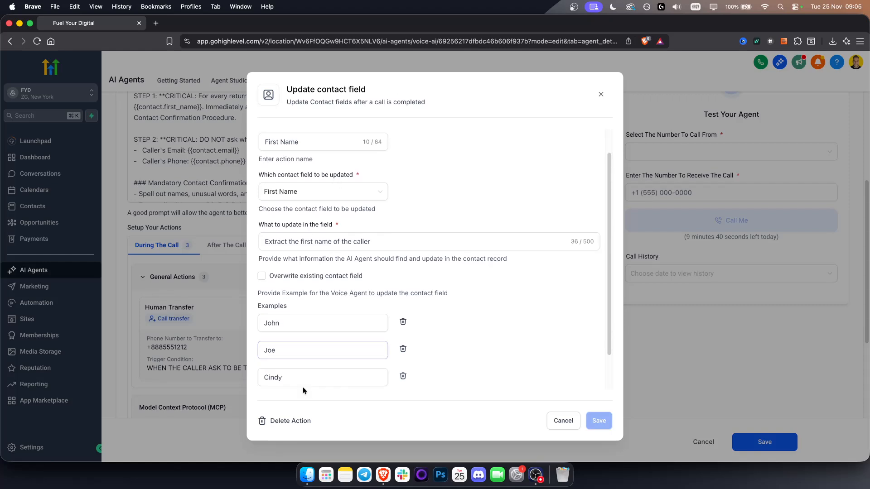
pyautogui.scroll(3, 285, 292)
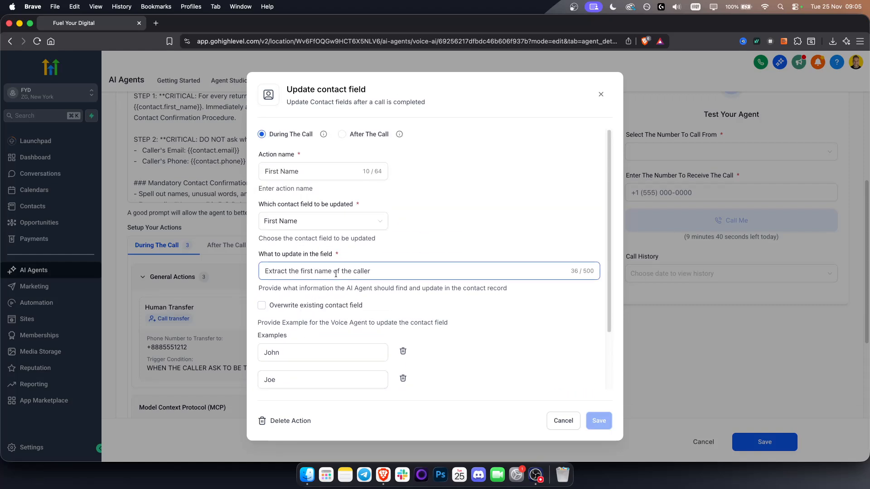
pyautogui.click(601, 94)
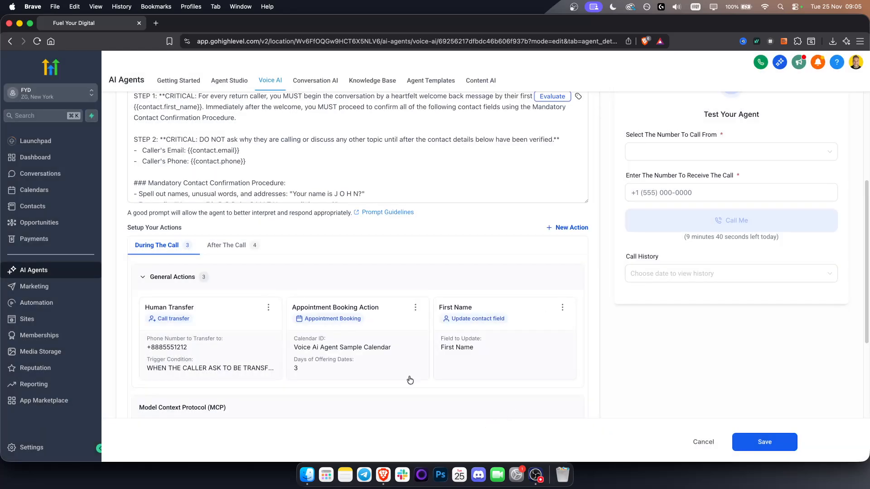
# Check the agent's post-call settings, including the choices for the workflow triggered when a call is completed
pyautogui.scroll(-5, 390, 344)
pyautogui.scroll(-5, 401, 344)
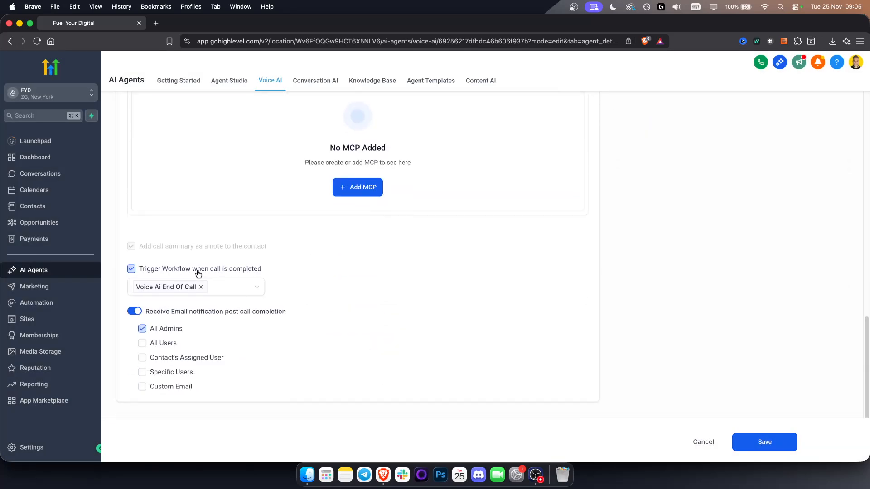
pyautogui.click(240, 291)
pyautogui.click(147, 292)
# Open Automation in a separate tab and examine the Voice Ai End Of Call workflow's branches under Call Reason
pyautogui.keyDown('super'); pyautogui.click(78, 300); pyautogui.keyUp('super')
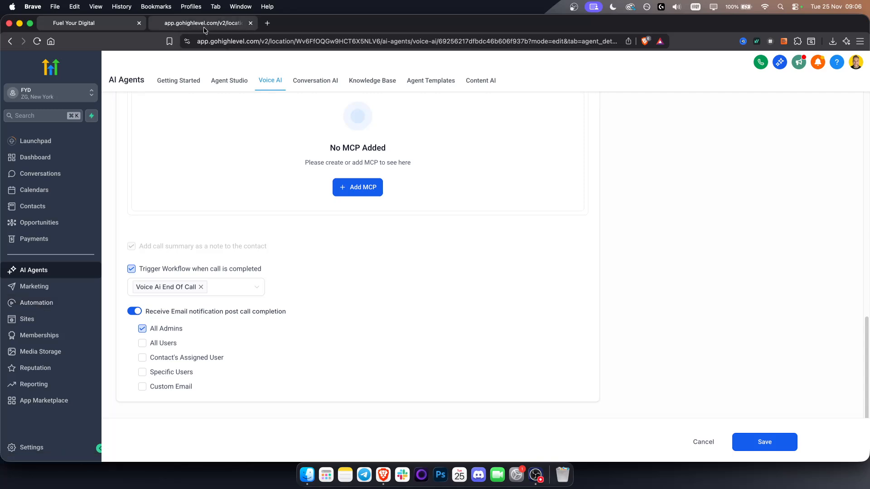
pyautogui.click(204, 28)
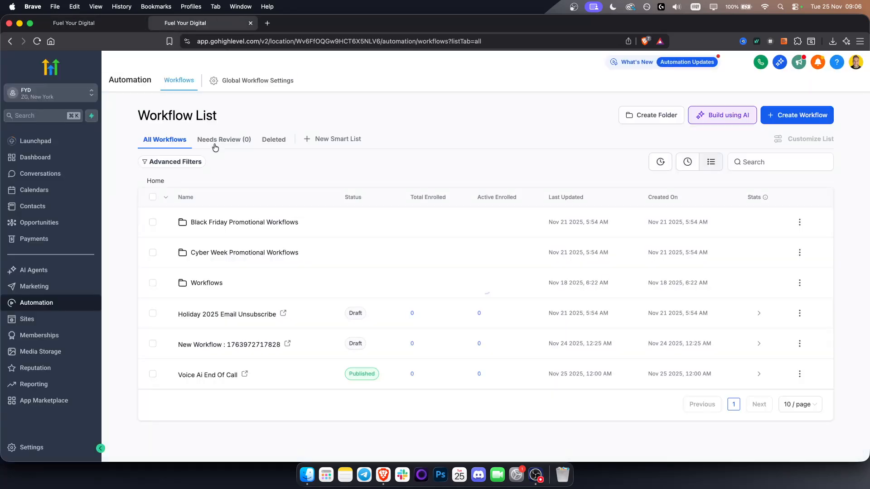
pyautogui.click(216, 375)
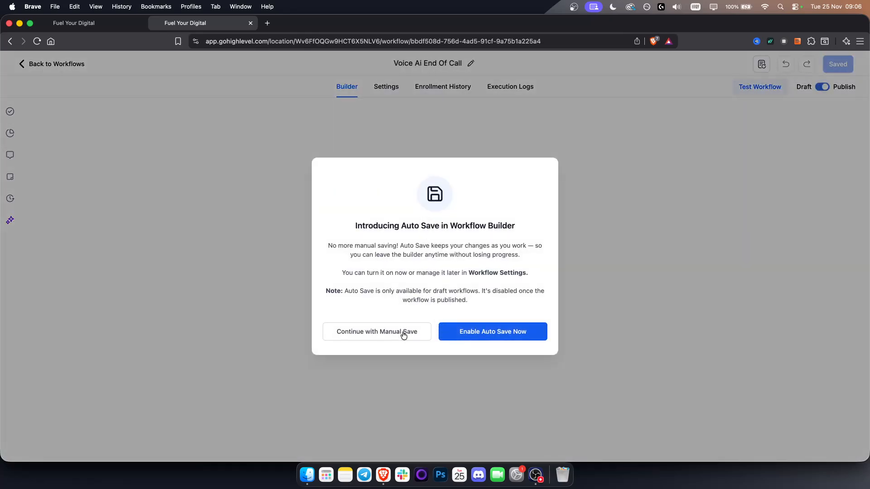
pyautogui.click(388, 334)
pyautogui.scroll(-5, 521, 226)
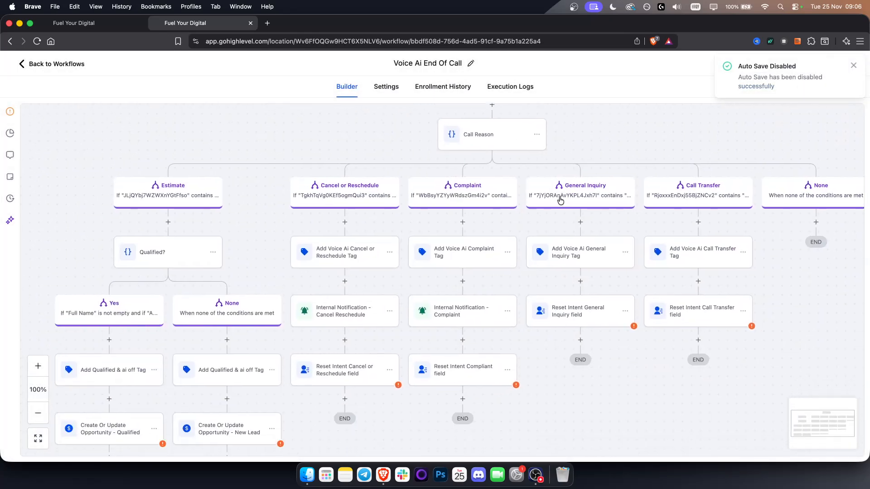
pyautogui.moveTo(606, 421); pyautogui.dragTo(701, 305)
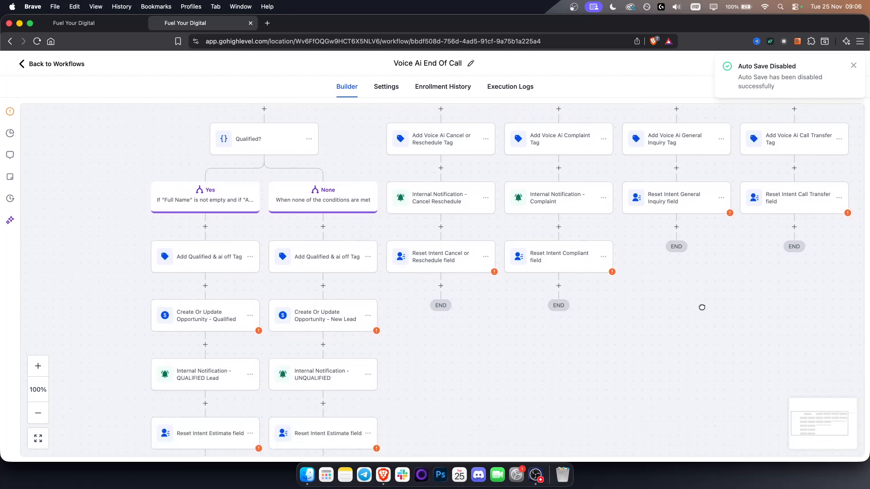
pyautogui.moveTo(698, 351); pyautogui.dragTo(664, 390)
pyautogui.scroll(10, 664, 391)
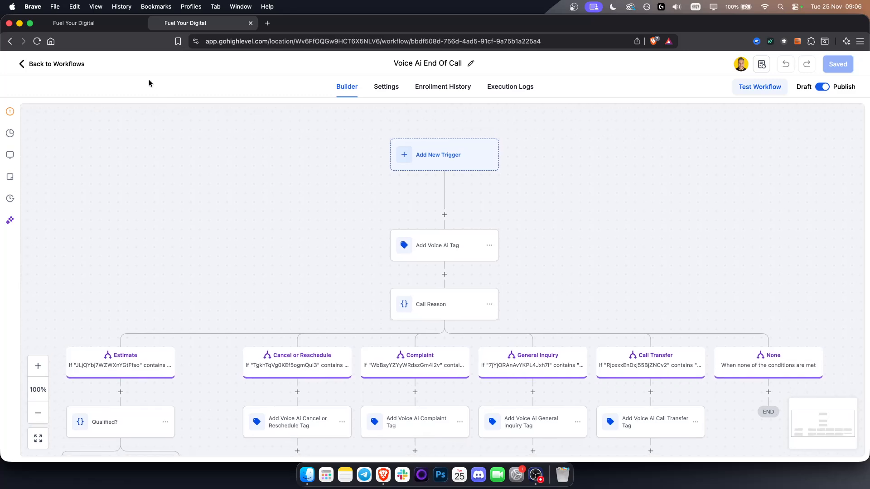
# Return to the Voice AI agent's tab and check which numbers are available in its Phone & Availability settings
pyautogui.click(96, 27)
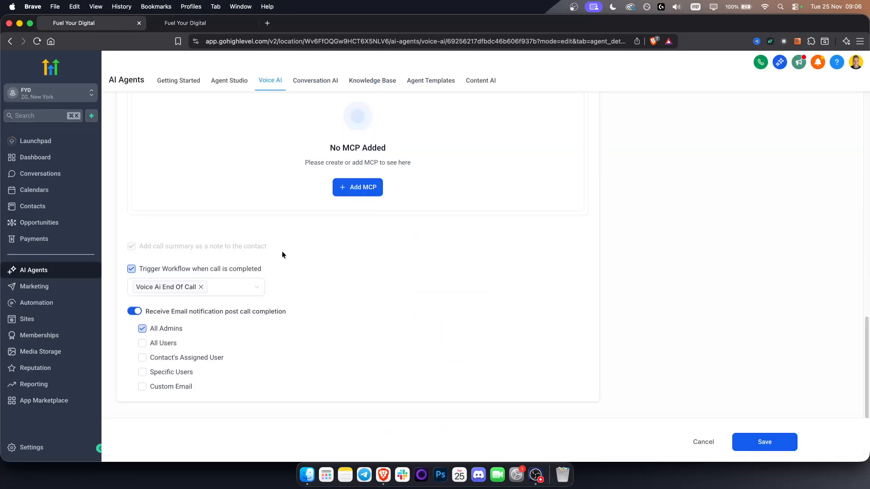
pyautogui.scroll(12, 280, 258)
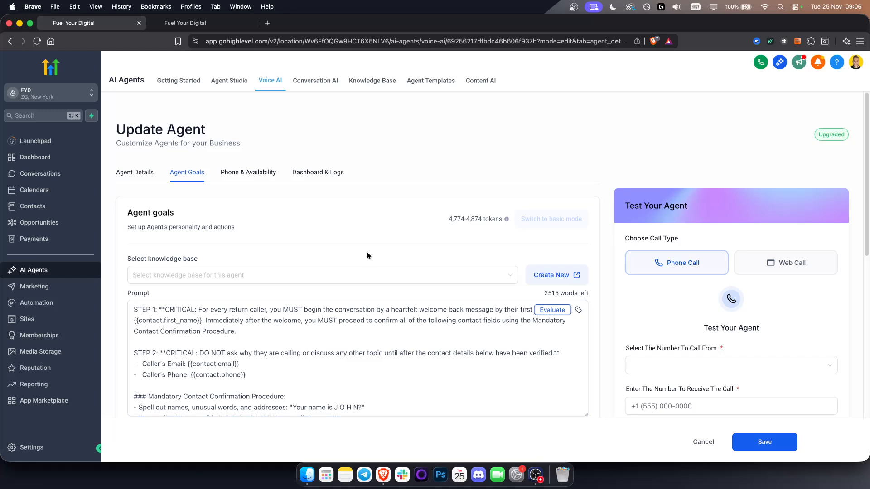
pyautogui.click(244, 177)
pyautogui.click(266, 284)
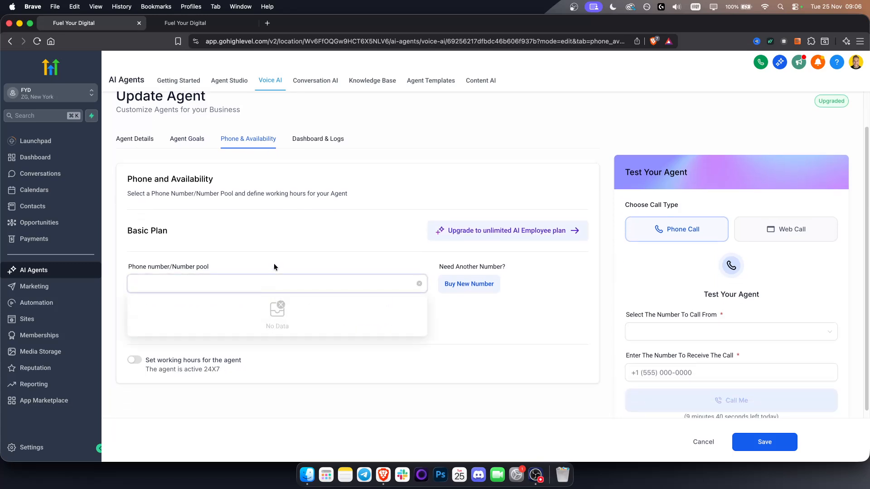
pyautogui.click(267, 280)
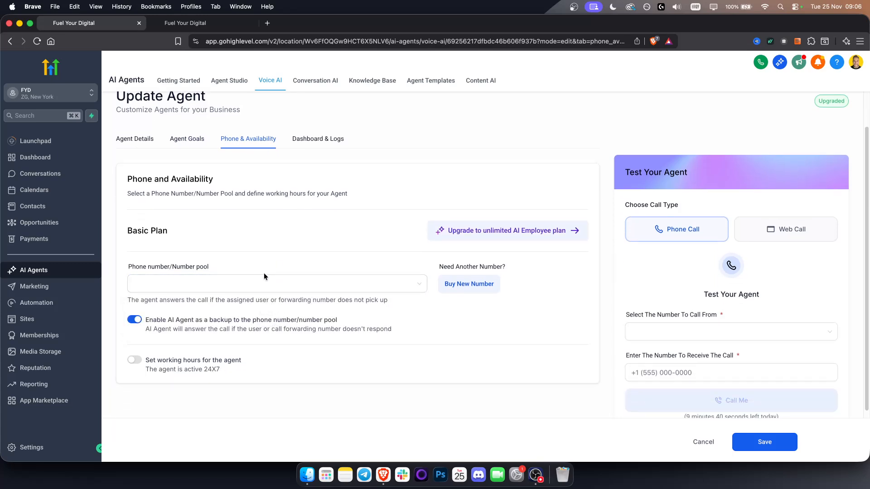
pyautogui.click(226, 287)
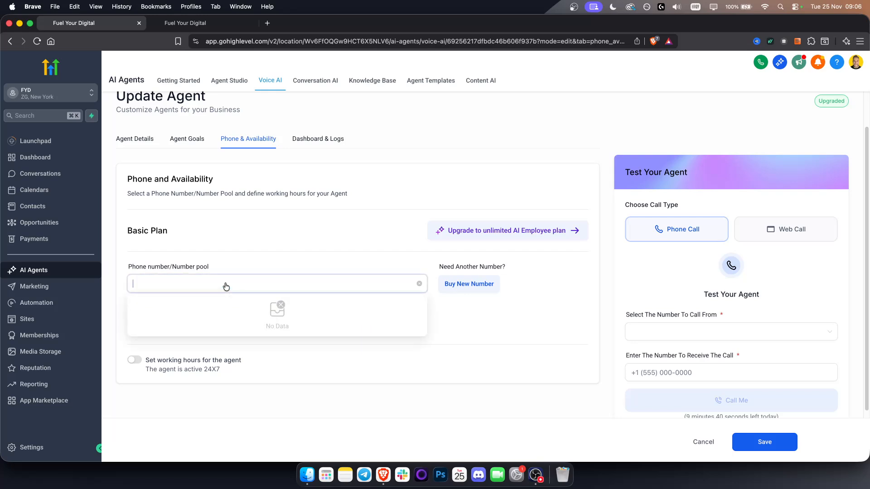
pyautogui.click(251, 258)
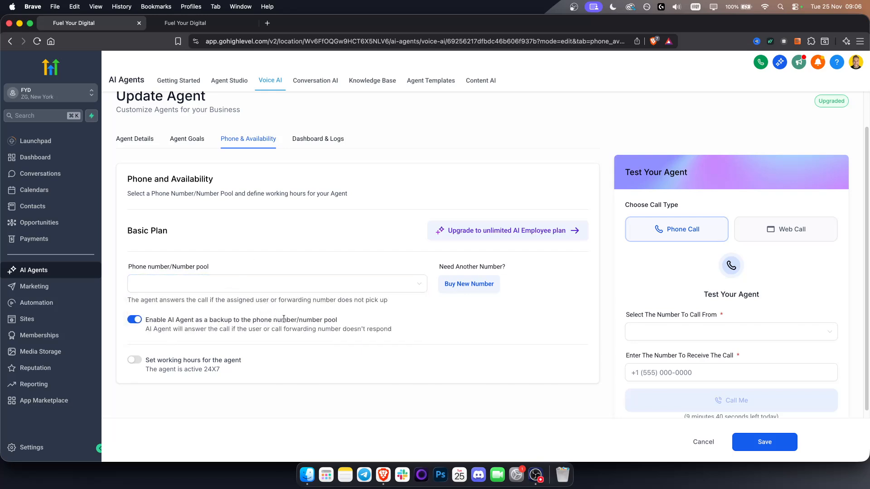
# Check the agent's working hours setting, and view its Dashboard & Logs
pyautogui.tripleClick(150, 368)
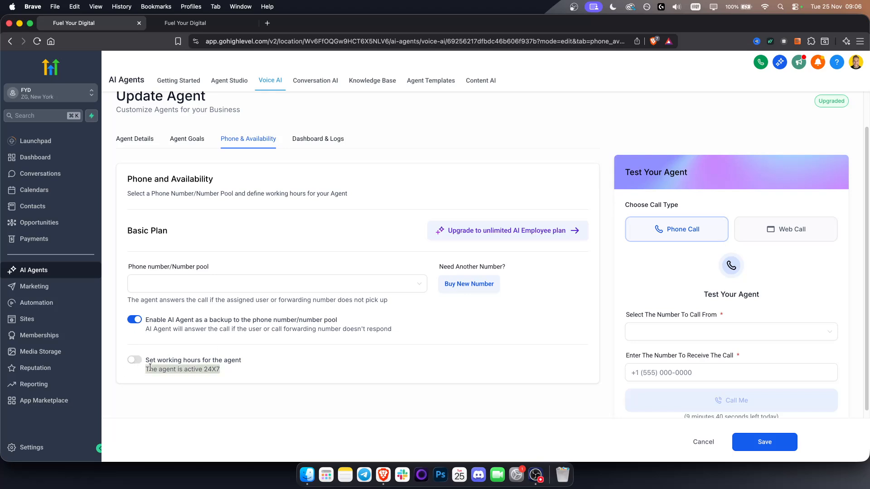
pyautogui.click(176, 357)
pyautogui.click(308, 144)
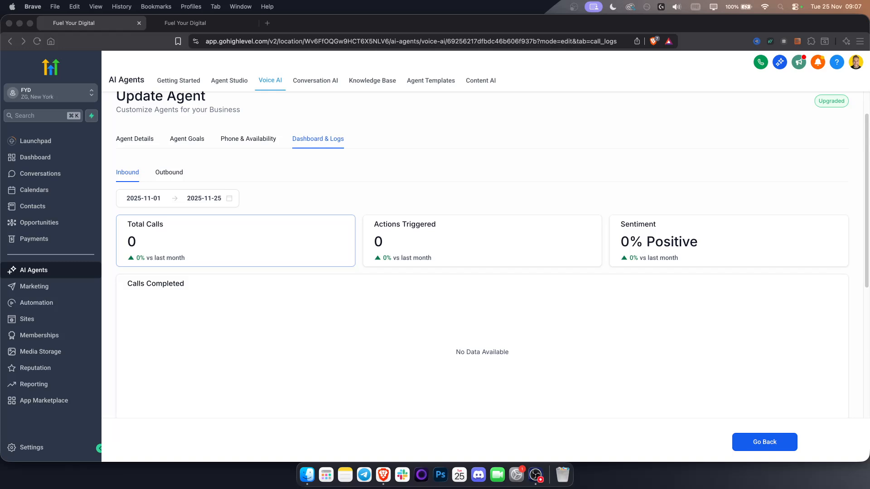
# Return to the car dealership agent's Agent Details and view its settings
pyautogui.click(262, 356)
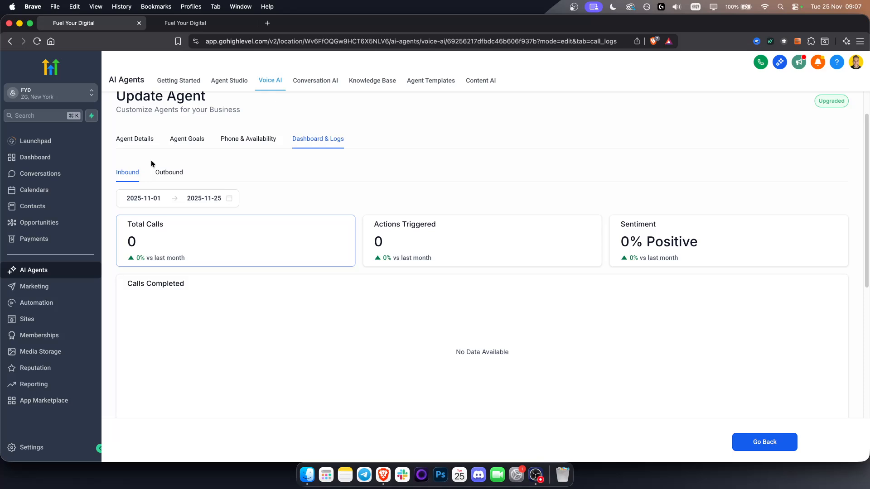
pyautogui.click(140, 145)
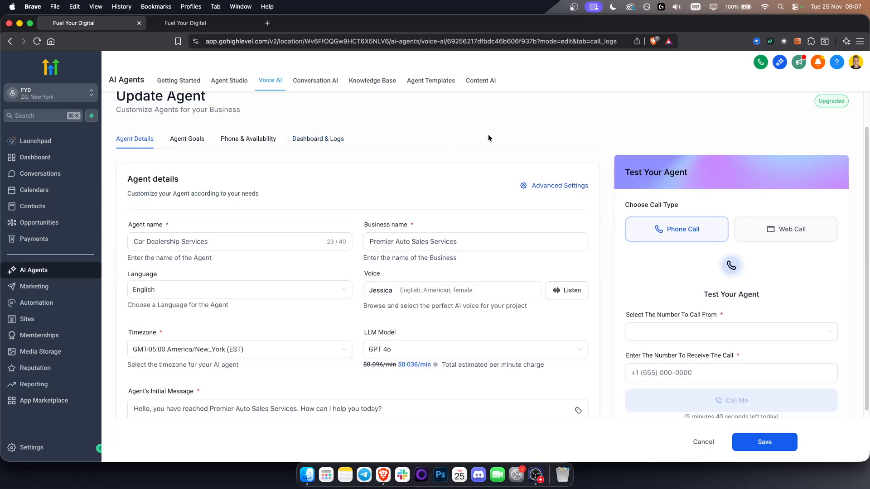
pyautogui.scroll(2, 488, 135)
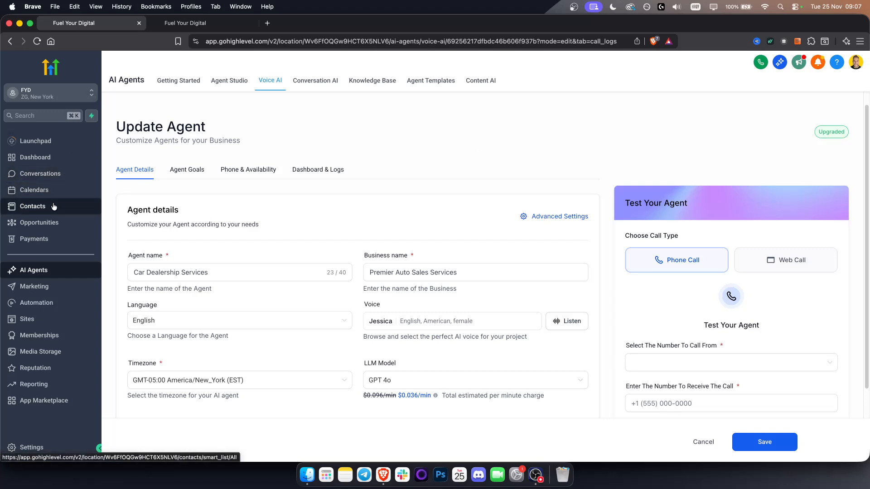
# Switch from the FYD sub-account to the agency view and open the Prospect AI settings under Prospecting
pyautogui.click(47, 97)
pyautogui.click(151, 120)
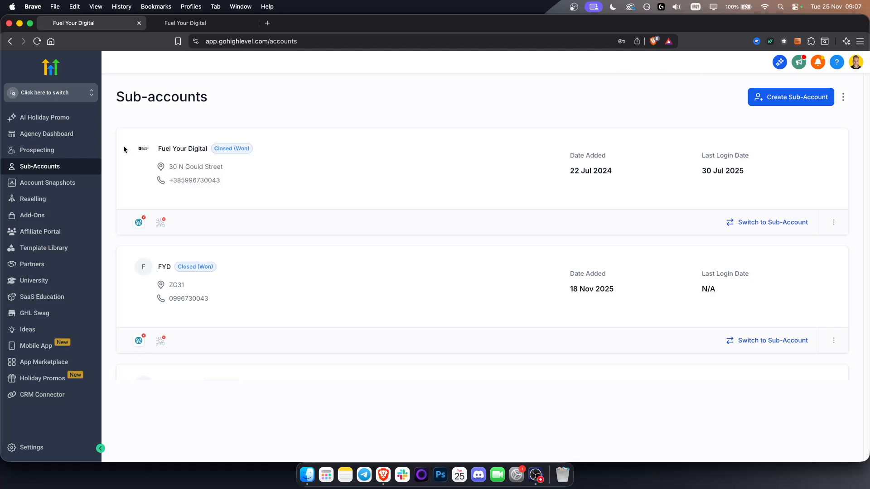
pyautogui.click(36, 150)
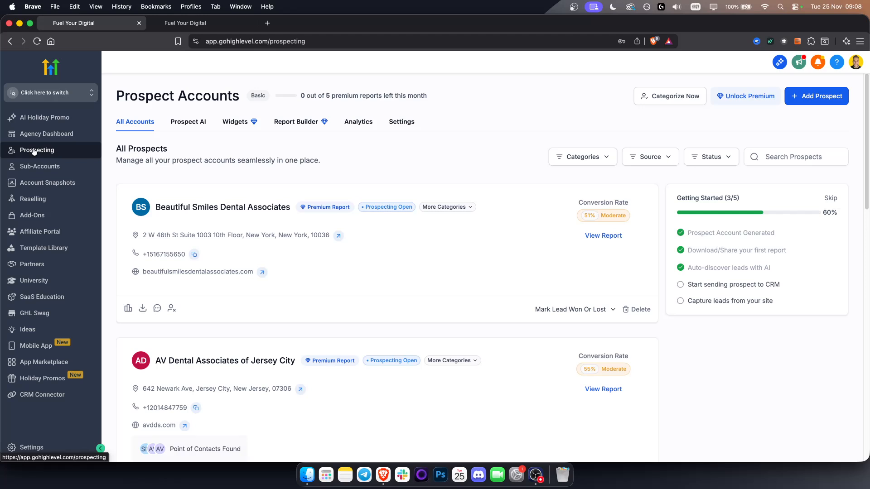
pyautogui.click(190, 129)
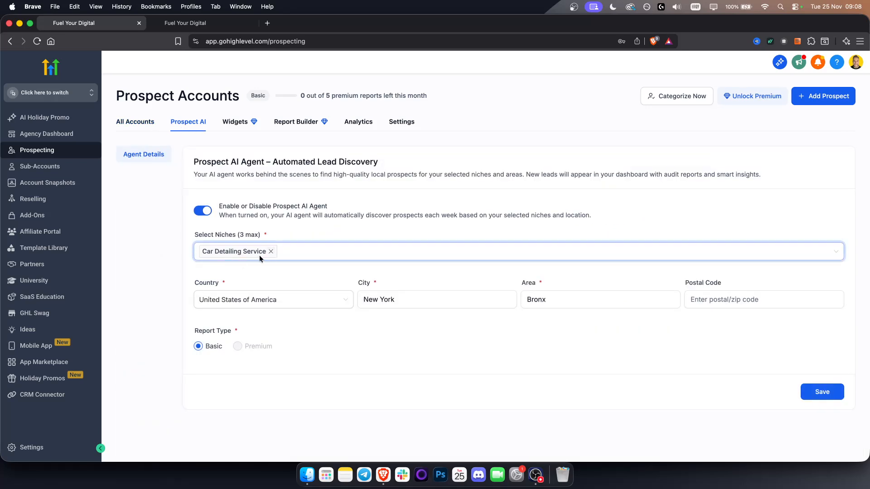
# Replace the Prospect AI agent's Car Detailing Service niche with Car Dealer
pyautogui.click(270, 251)
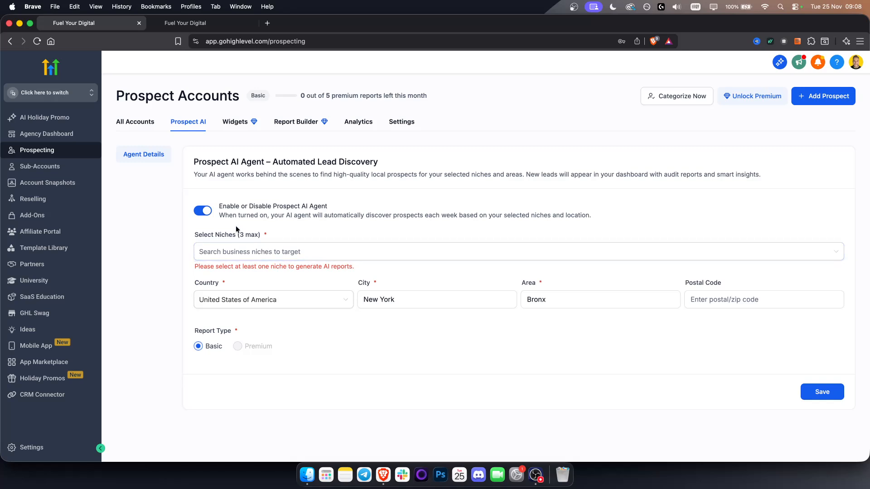
pyautogui.click(234, 257)
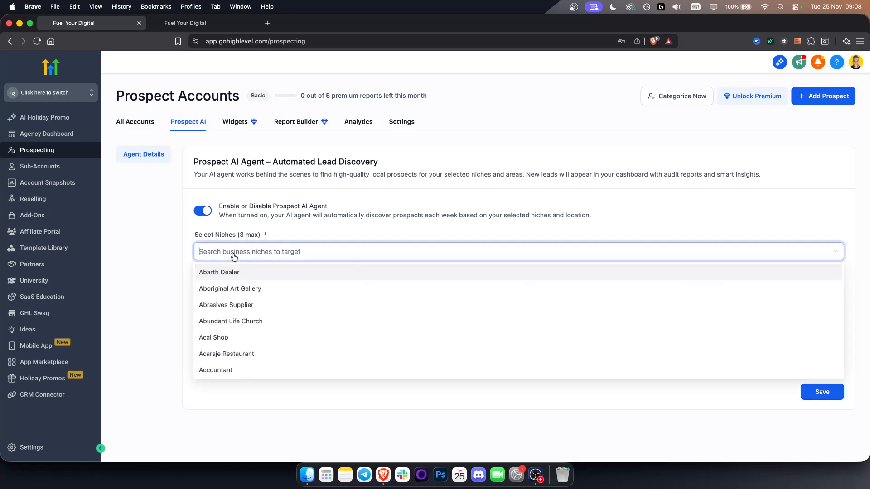
pyautogui.write('car')
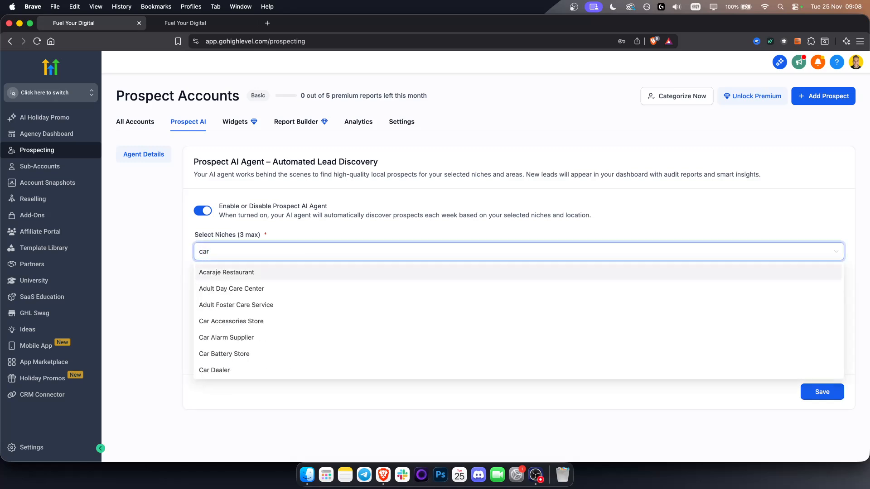
pyautogui.click(230, 369)
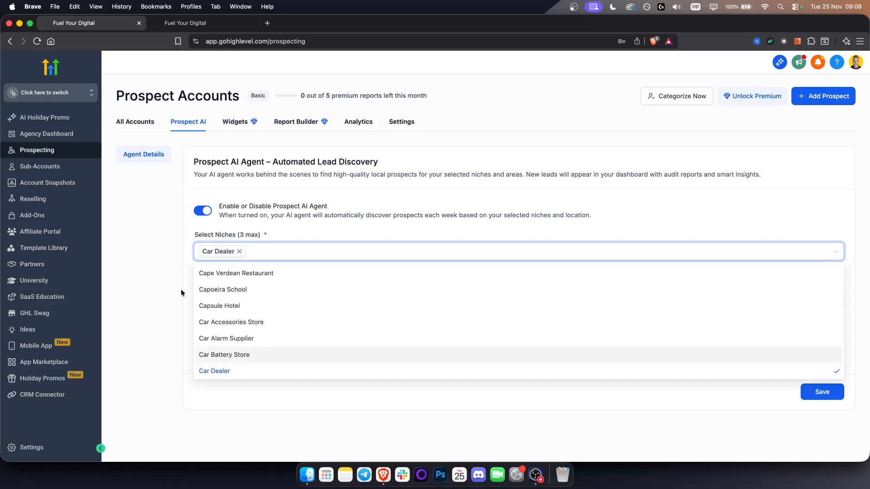
pyautogui.click(181, 293)
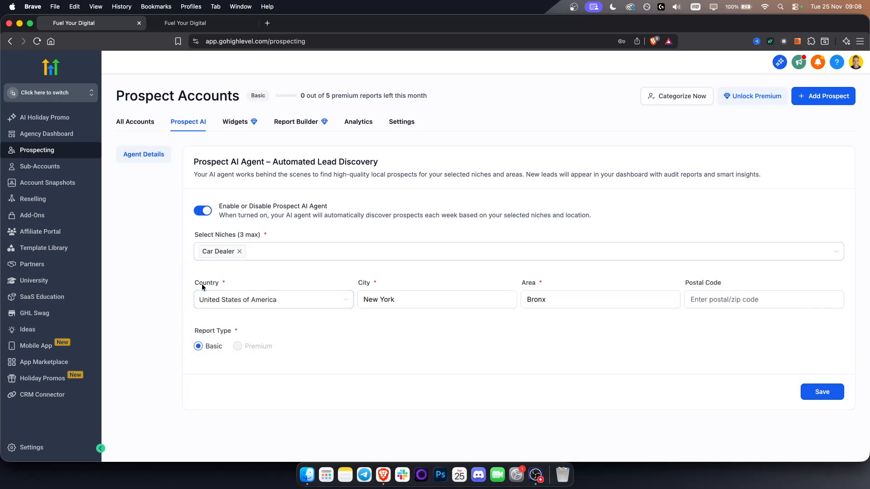
# Review the Prospect AI agent's niche, country, city, area and report type settings
pyautogui.click(433, 301)
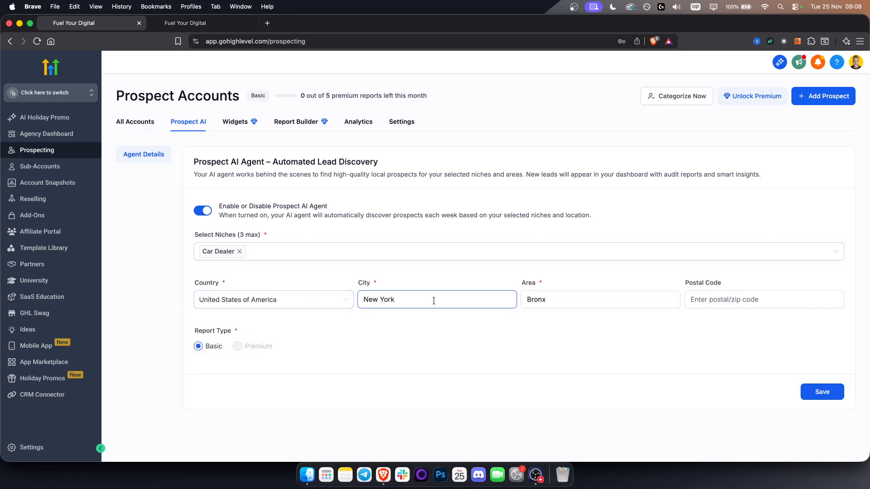
pyautogui.click(581, 299)
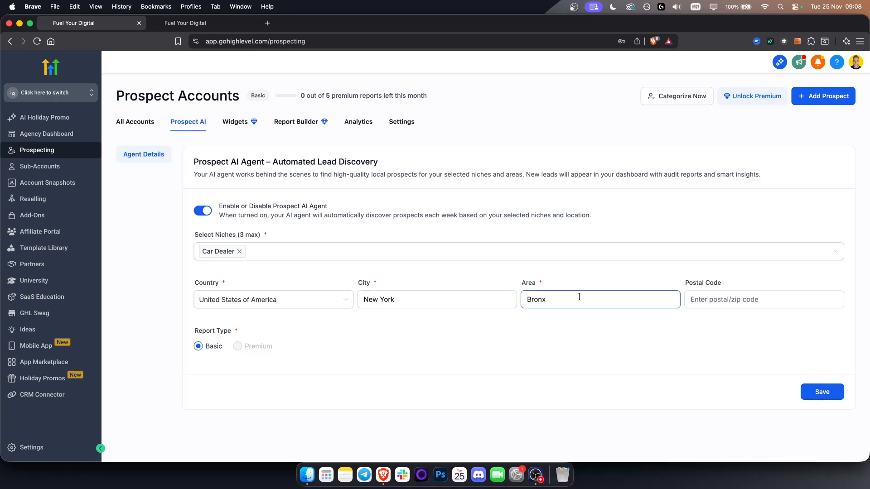
pyautogui.click(544, 318)
pyautogui.tripleClick(220, 332)
pyautogui.click(310, 330)
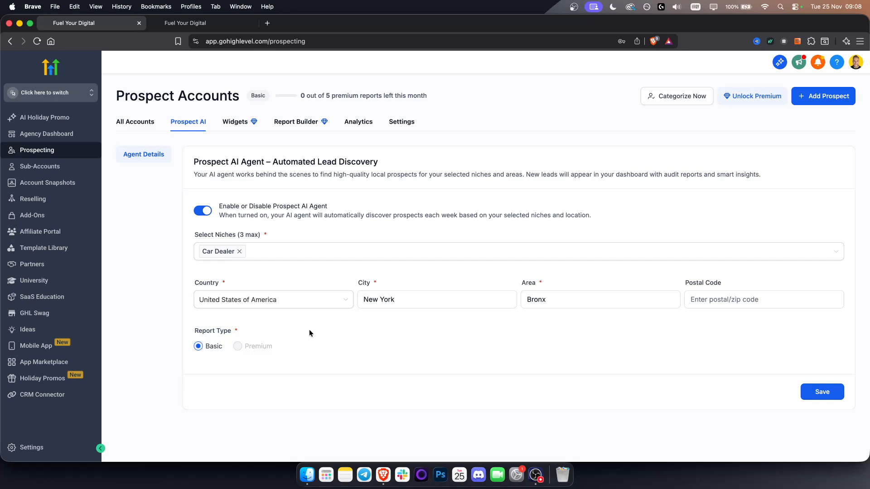
pyautogui.tripleClick(209, 162)
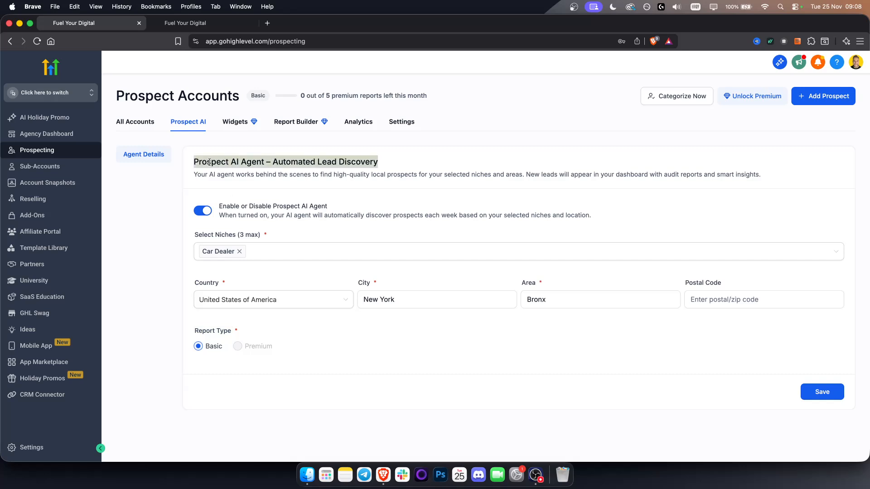
pyautogui.tripleClick(194, 236)
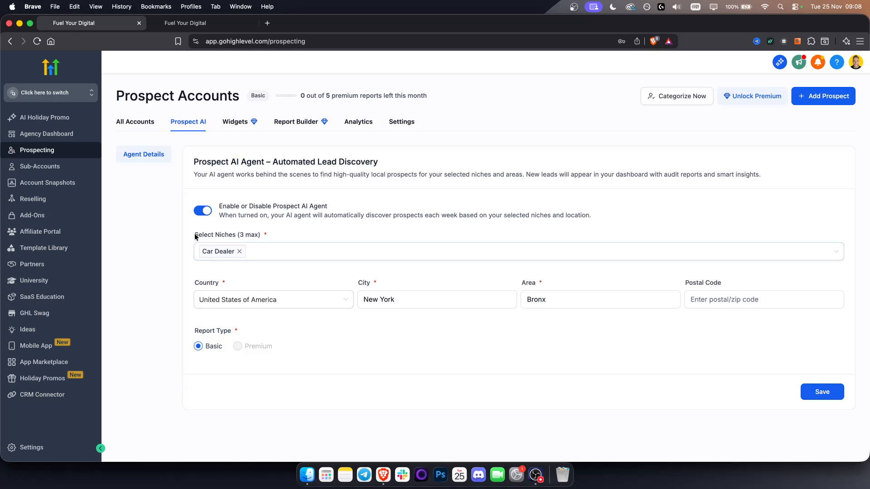
pyautogui.tripleClick(205, 281)
pyautogui.tripleClick(216, 332)
pyautogui.tripleClick(215, 332)
pyautogui.tripleClick(215, 332)
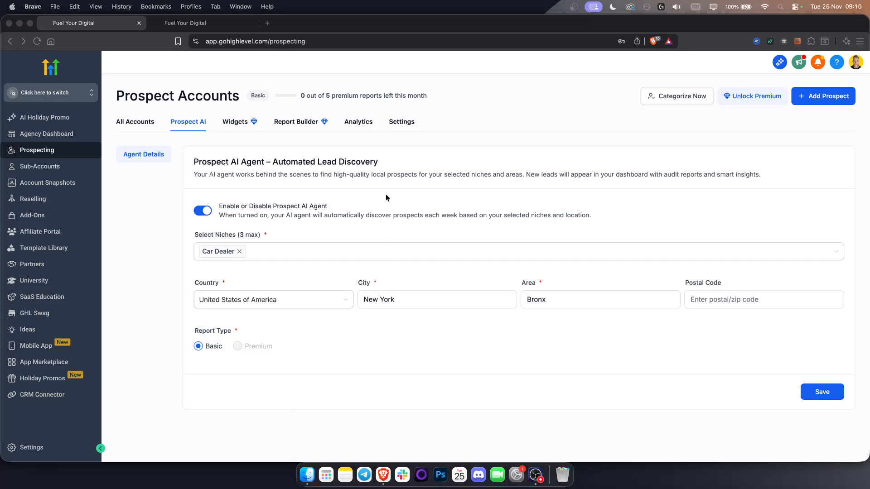
# Save the Prospect AI agent settings and dismiss the notification
pyautogui.click(386, 195)
pyautogui.click(818, 394)
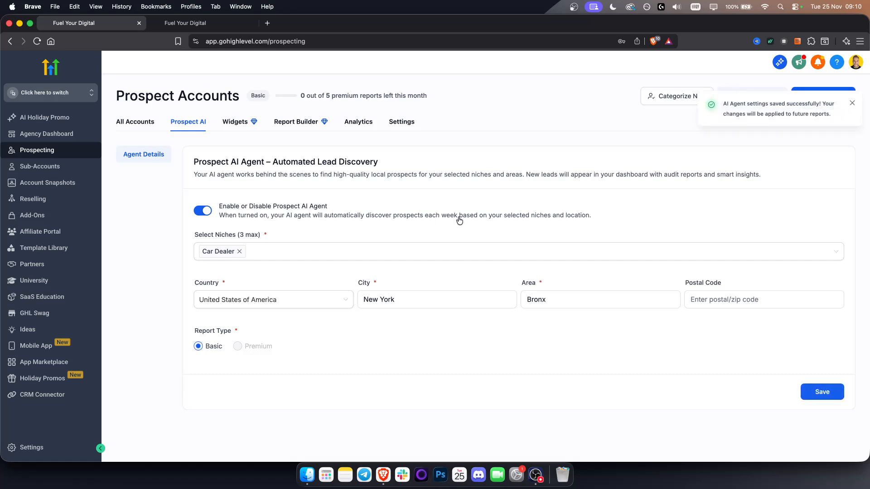
pyautogui.click(855, 102)
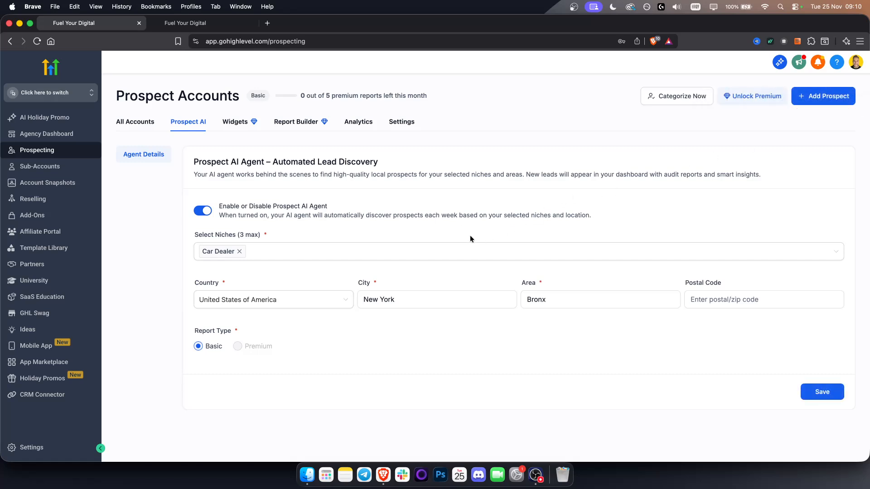
# Open the list of all prospect accounts and look through the discovered dental businesses
pyautogui.click(141, 125)
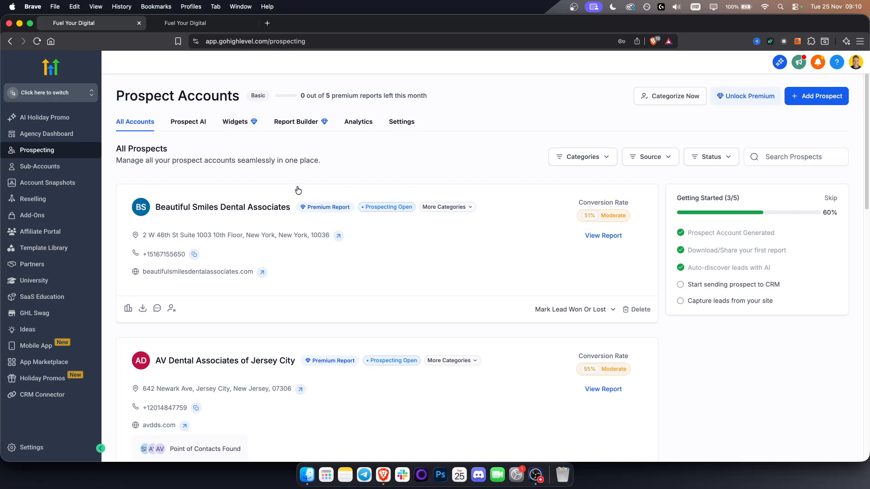
pyautogui.scroll(-15, 297, 186)
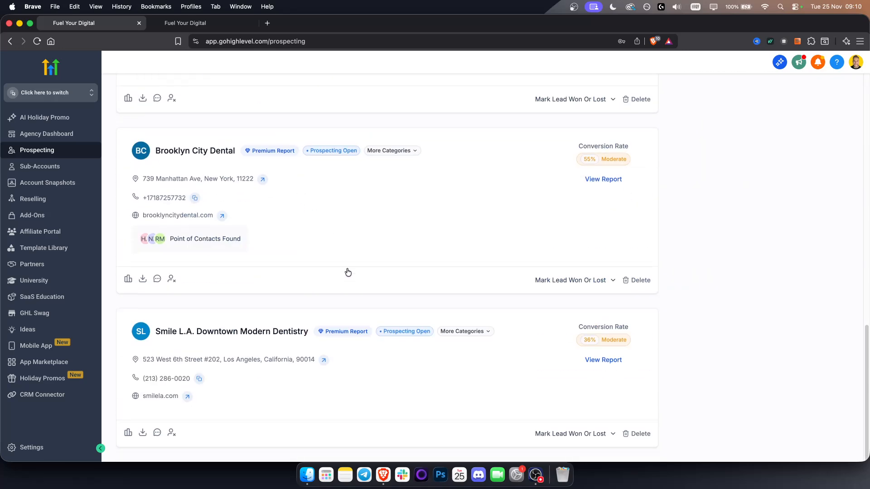
pyautogui.scroll(15, 348, 271)
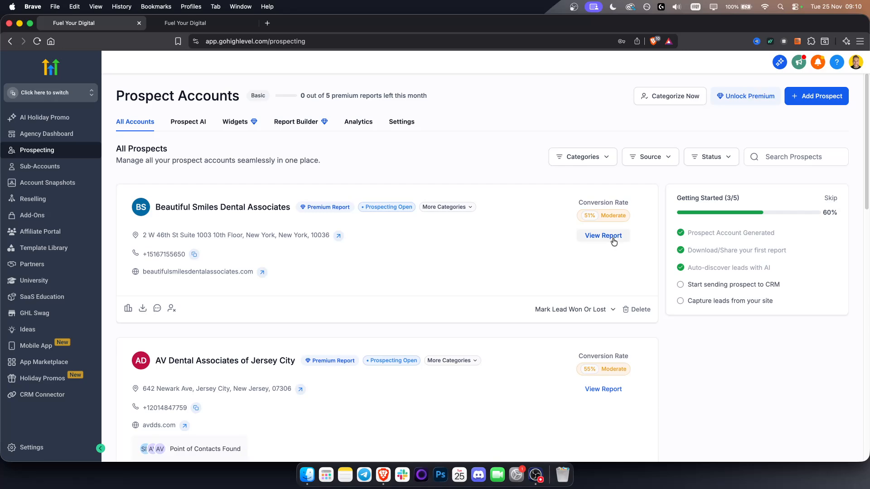
pyautogui.scroll(-5, 264, 296)
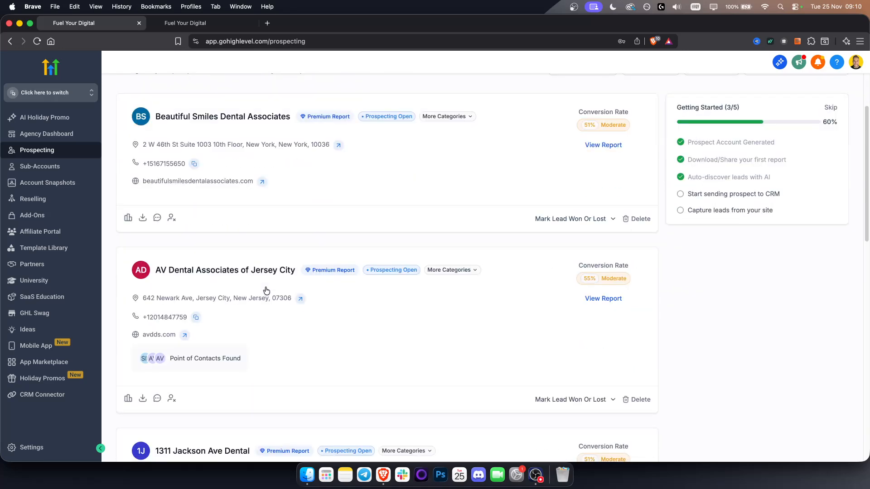
pyautogui.scroll(5, 242, 297)
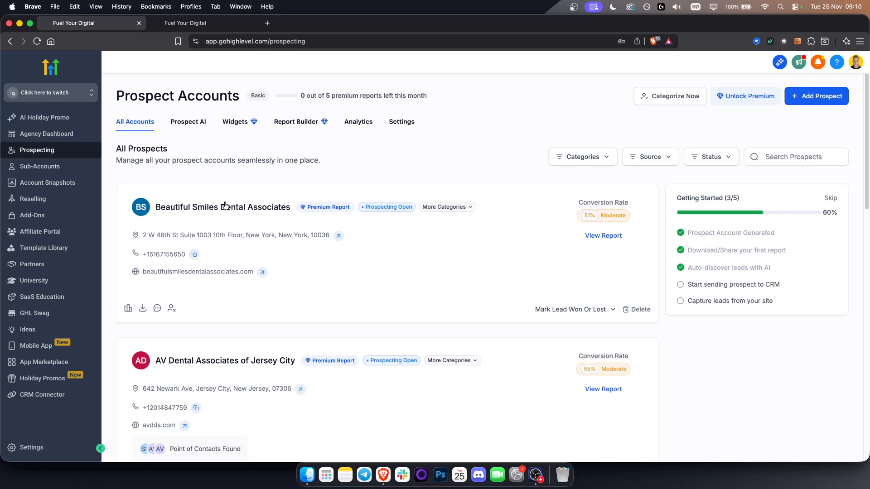
# Check the prospect category filter and the Bulk Assign Categories options, leaving both without assigning anything
pyautogui.click(588, 164)
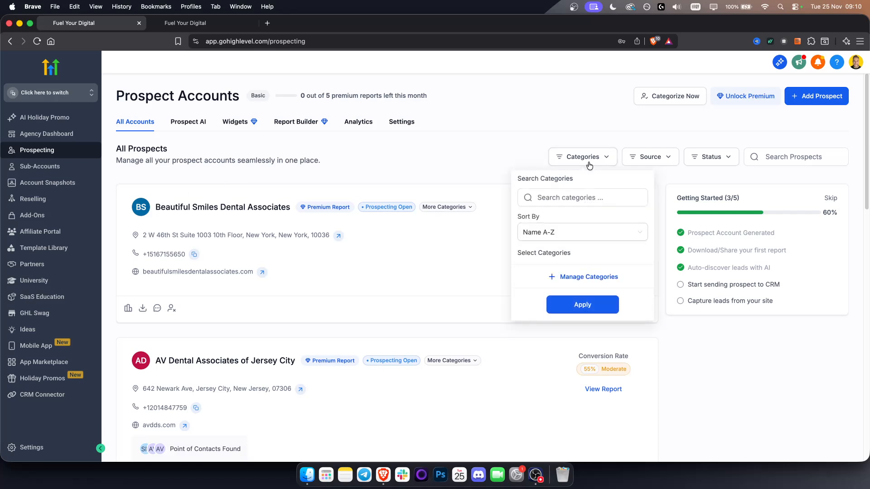
pyautogui.click(589, 159)
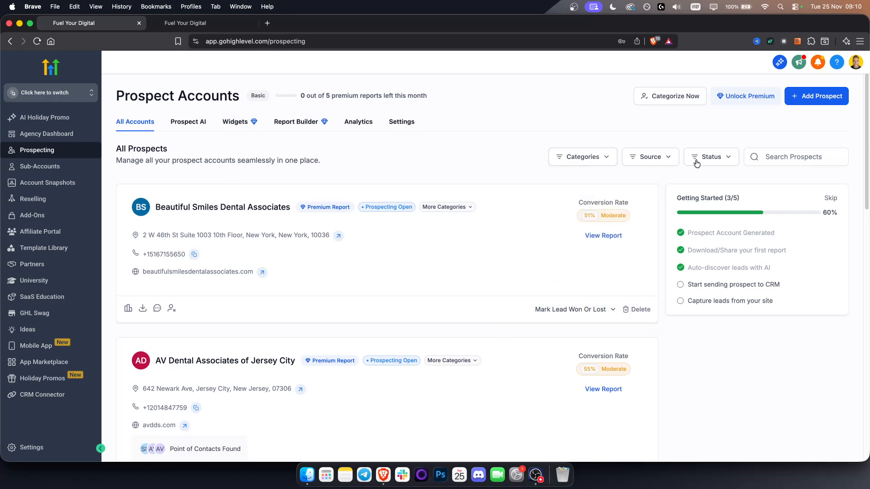
pyautogui.click(659, 96)
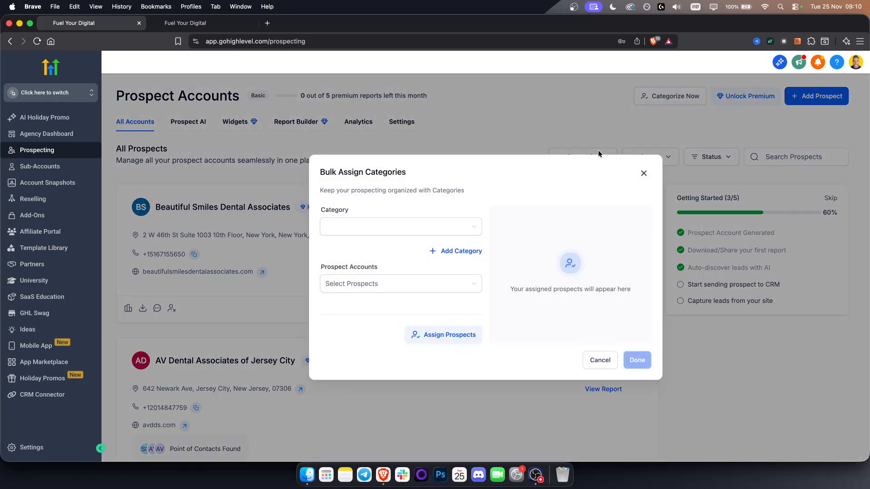
pyautogui.click(417, 225)
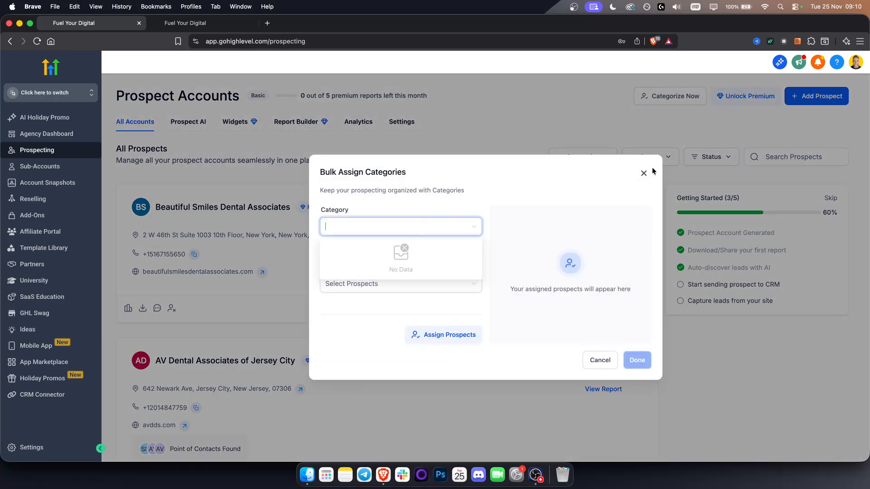
pyautogui.click(589, 153)
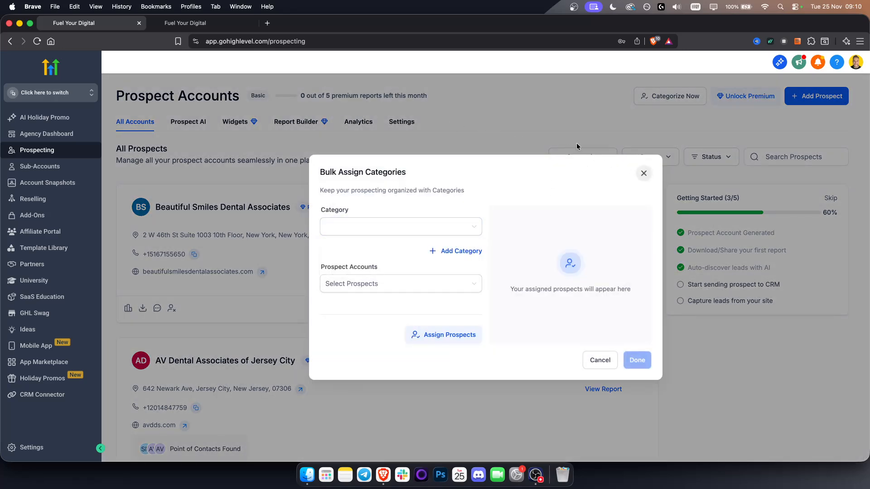
pyautogui.click(643, 174)
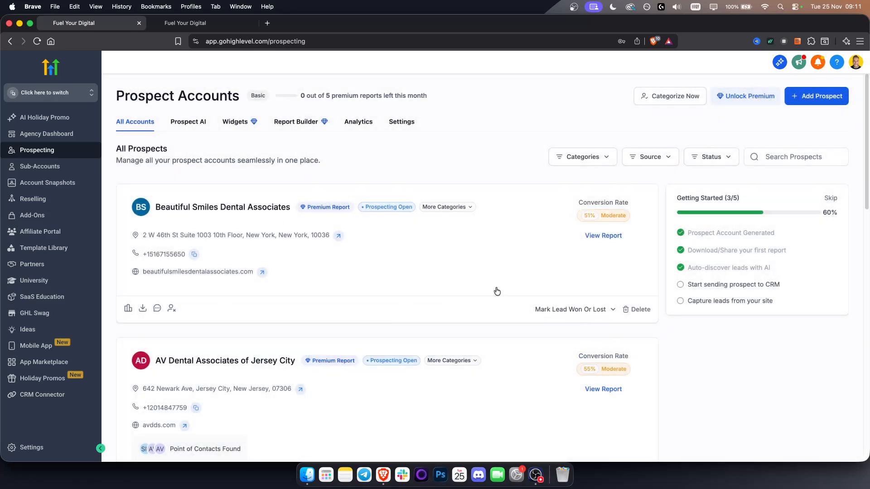
# Open the Marketing Audit Report for Beautiful Smiles Dental Associates and look through its sections from listings to website performance
pyautogui.click(600, 236)
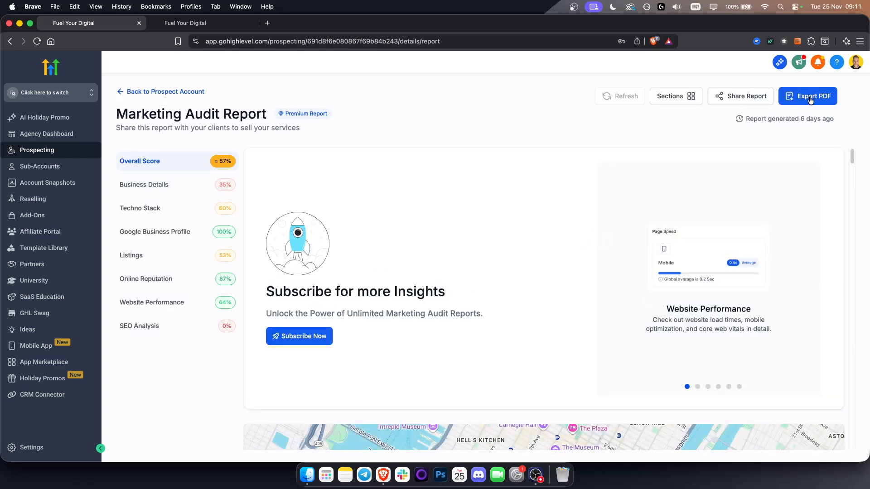
pyautogui.scroll(-15, 467, 222)
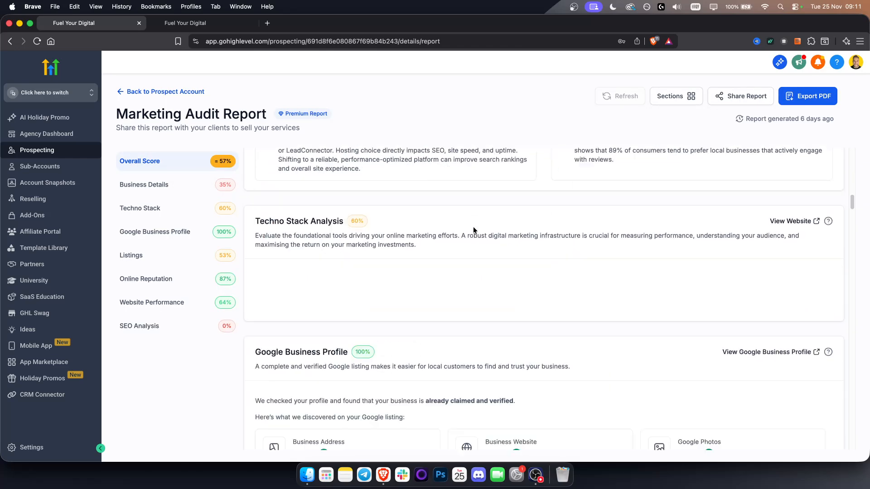
pyautogui.scroll(-20, 471, 226)
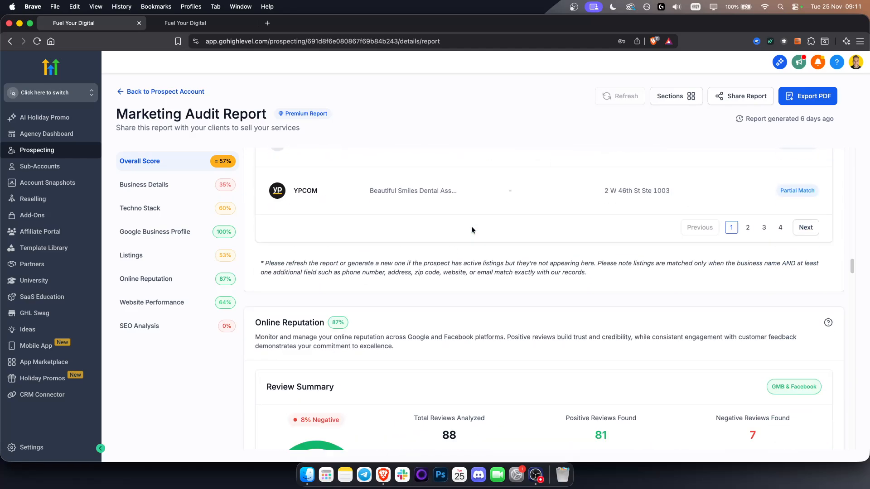
pyautogui.scroll(-20, 471, 230)
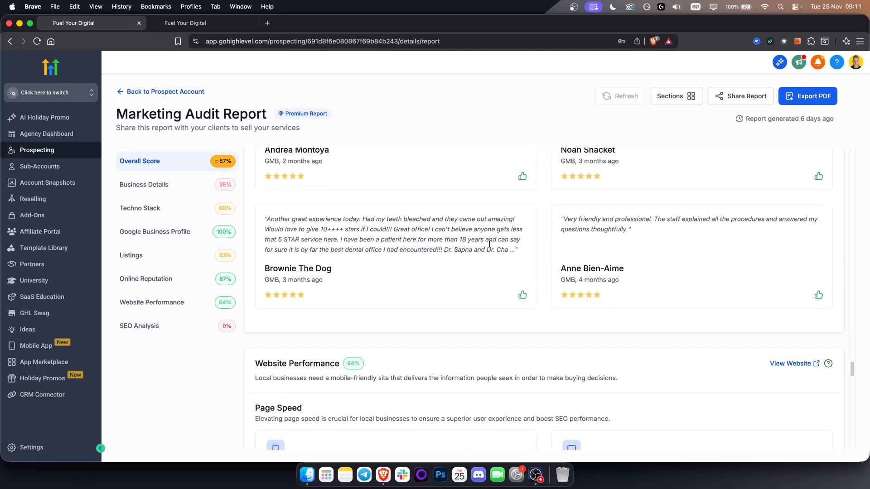
pyautogui.scroll(-5, 487, 244)
pyautogui.scroll(20, 489, 254)
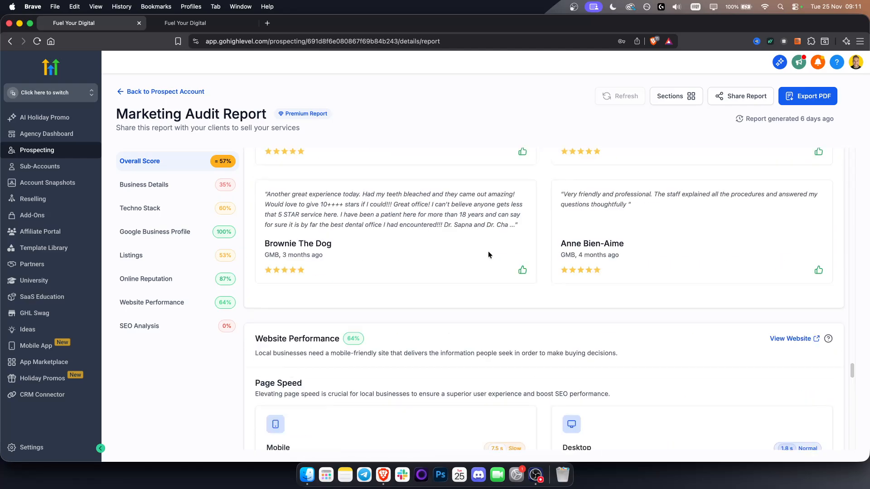
pyautogui.scroll(15, 494, 271)
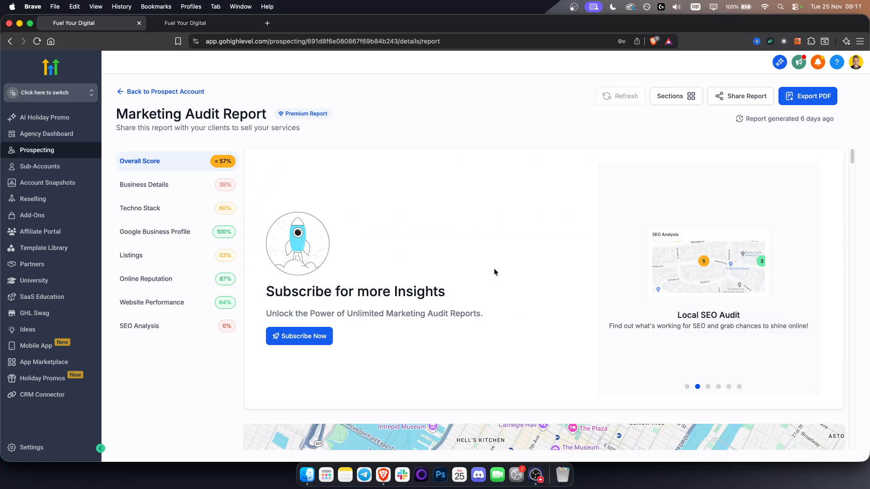
# Leave the audit report, start adding a new prospect from the prospect accounts list, and enter "car shop" as the search keyword
pyautogui.click(132, 91)
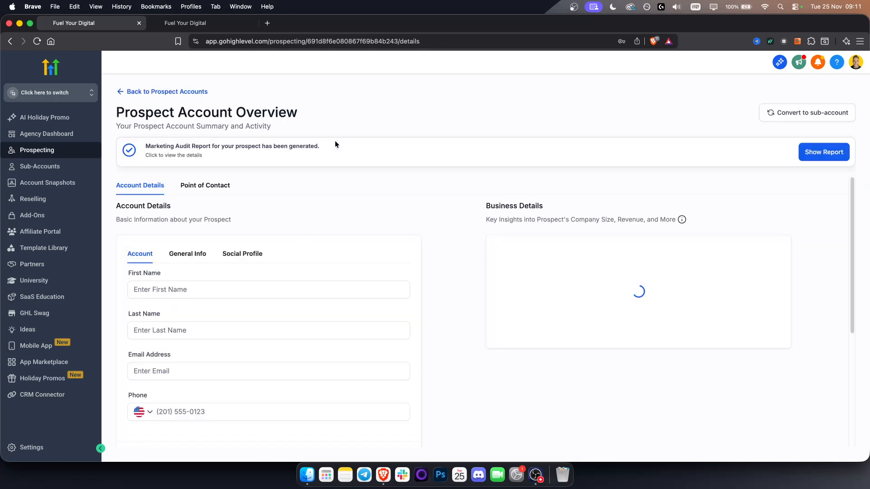
pyautogui.click(149, 92)
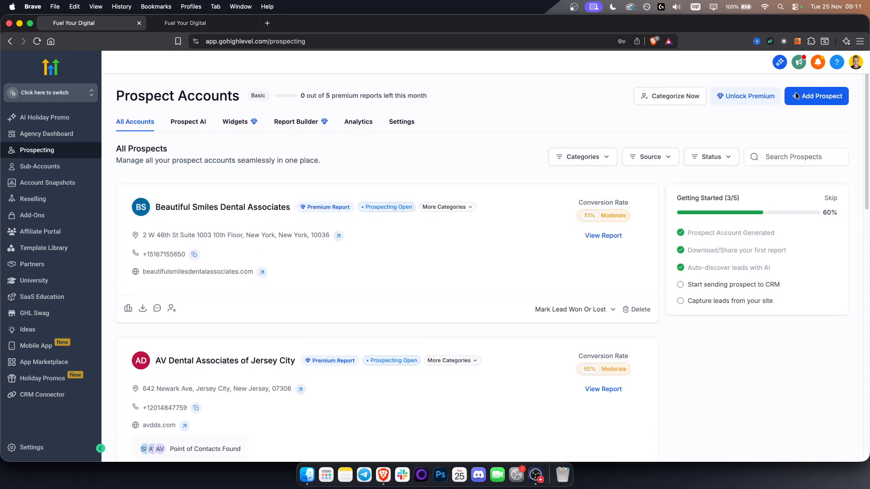
pyautogui.click(821, 95)
pyautogui.click(234, 159)
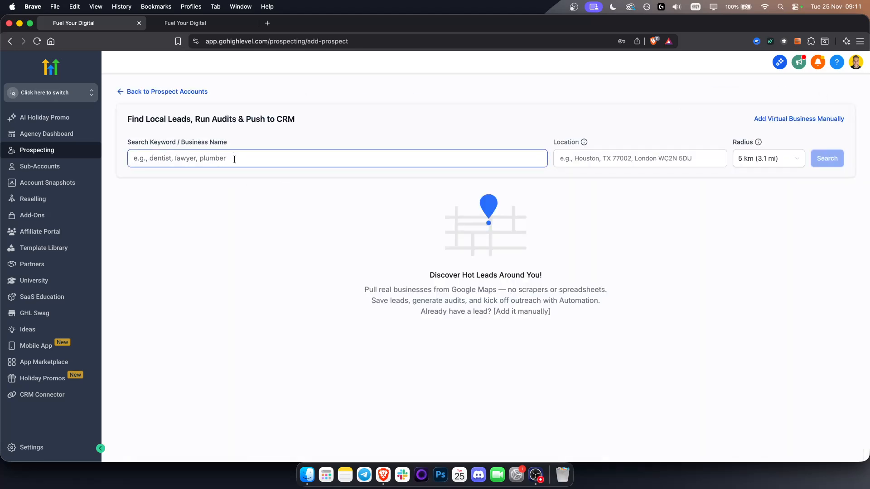
pyautogui.write('car')
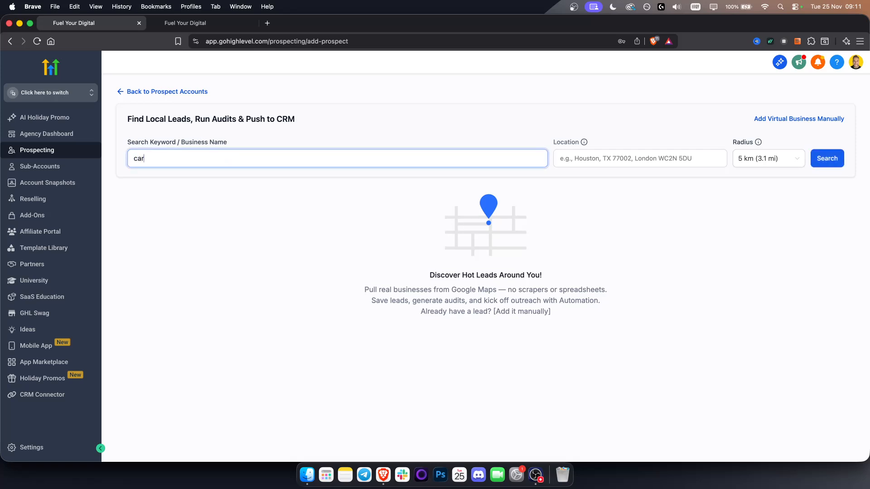
pyautogui.write(' shop')
# Set the location to Houston, TX, USA, keep the 5 km radius, and search for local leads
pyautogui.click(606, 163)
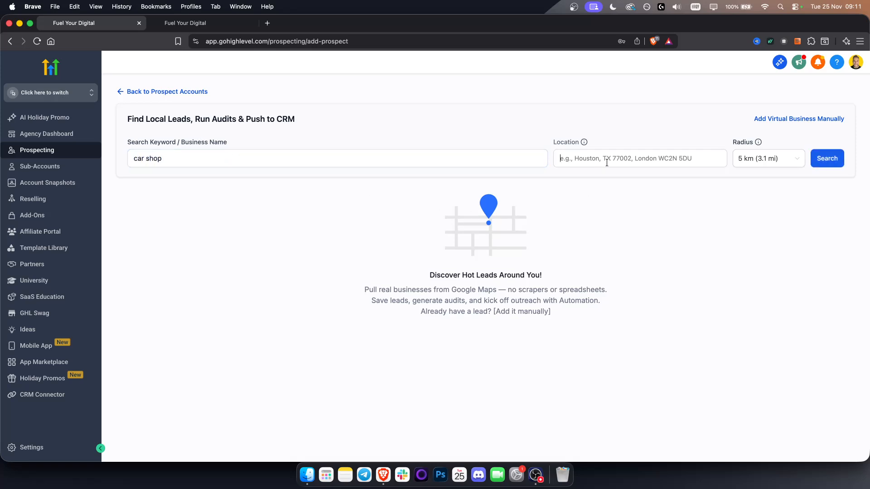
pyautogui.write('Houston')
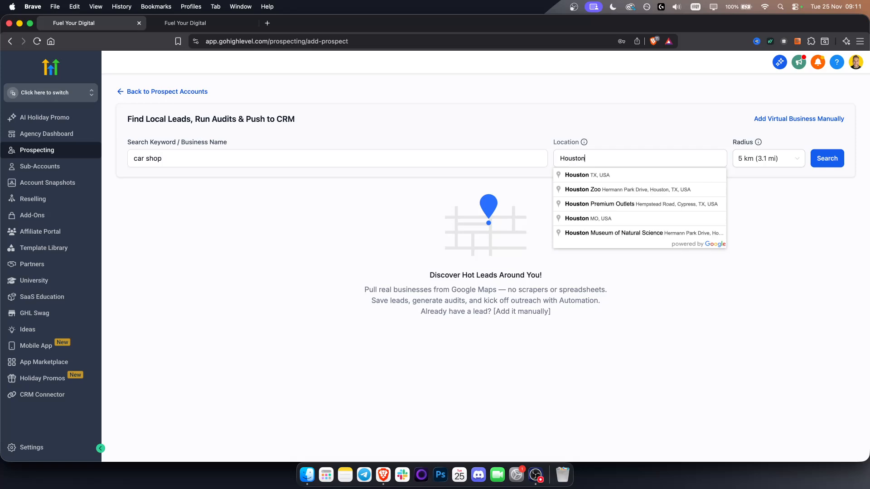
pyautogui.click(659, 175)
pyautogui.click(775, 162)
pyautogui.click(776, 162)
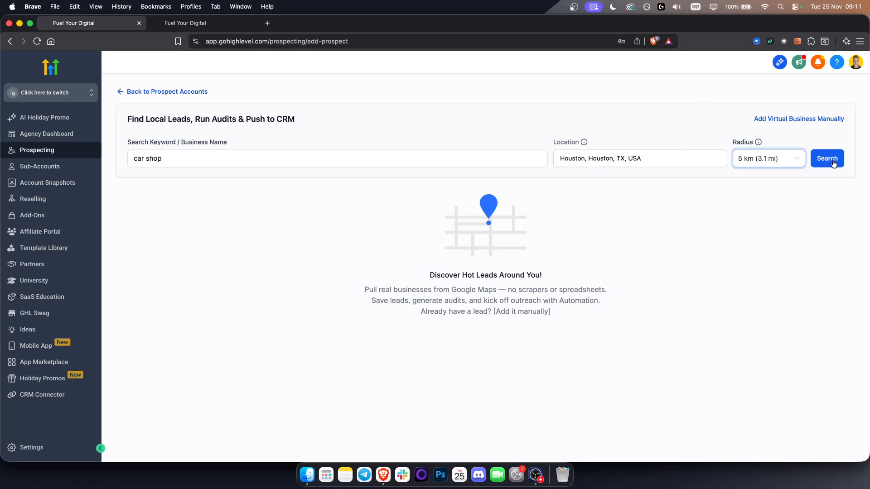
pyautogui.click(827, 159)
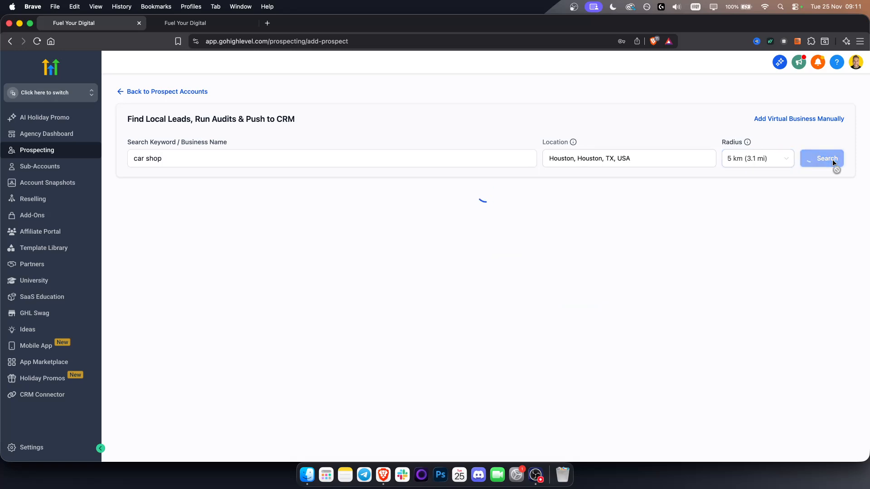
# Add 24 Hour Tire Connection from the found businesses as a prospect and generate its marketing audit report
pyautogui.click(173, 157)
pyautogui.scroll(-3, 287, 335)
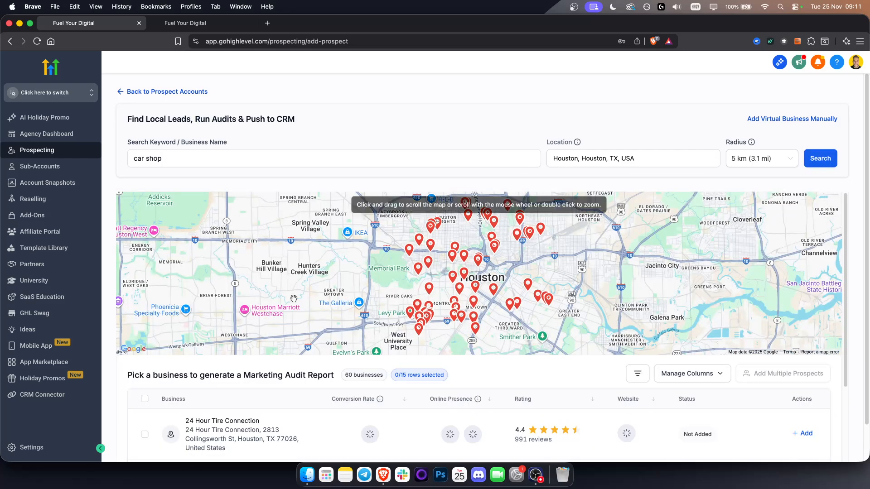
pyautogui.scroll(-2, 287, 335)
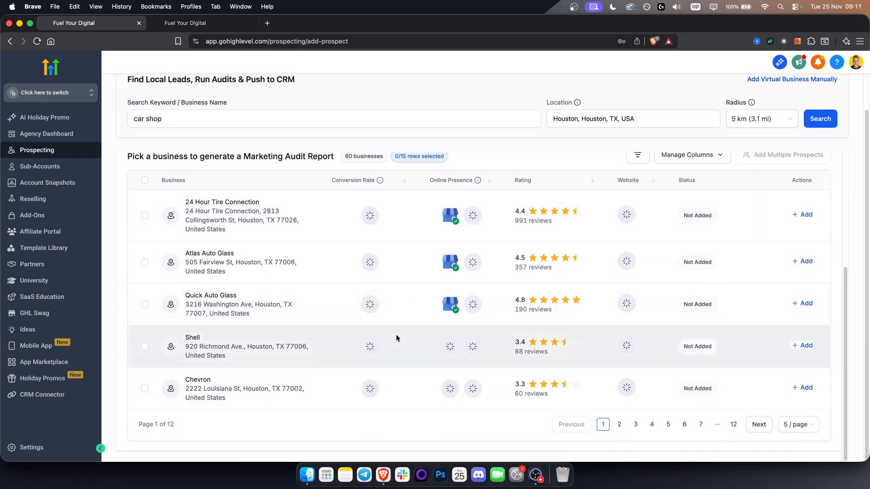
pyautogui.click(808, 216)
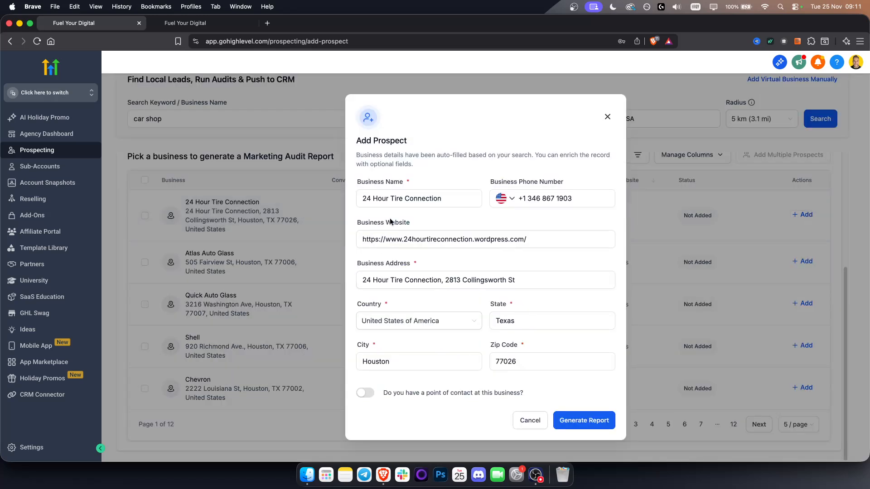
pyautogui.click(582, 422)
pyautogui.click(595, 424)
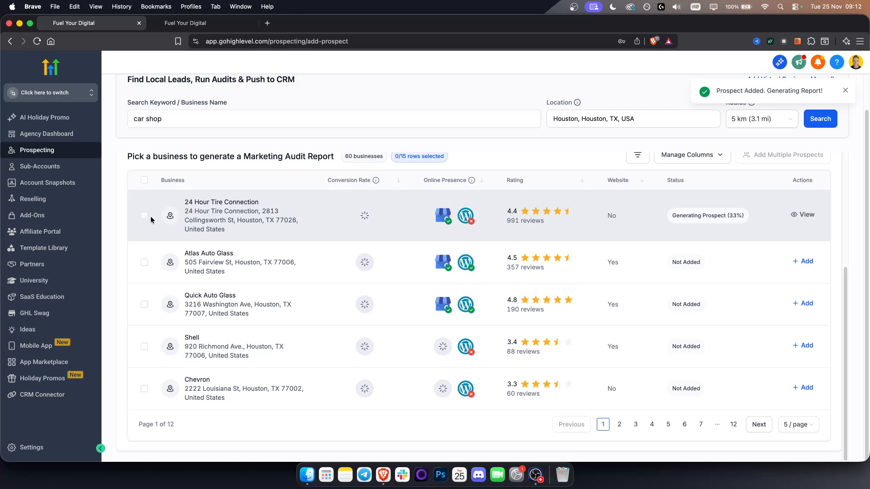
# Select Atlas Auto Glass and check the bulk-add confirmation and its Add Prospect form, leaving both without adding it
pyautogui.click(145, 266)
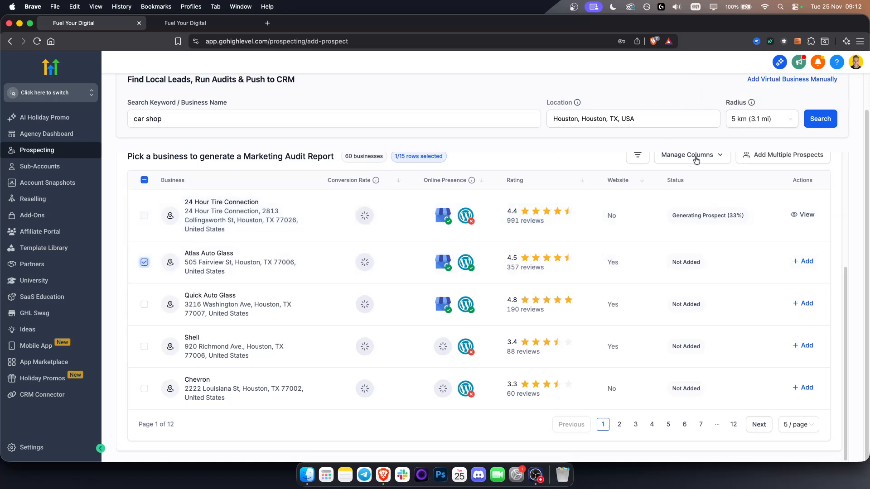
pyautogui.click(766, 156)
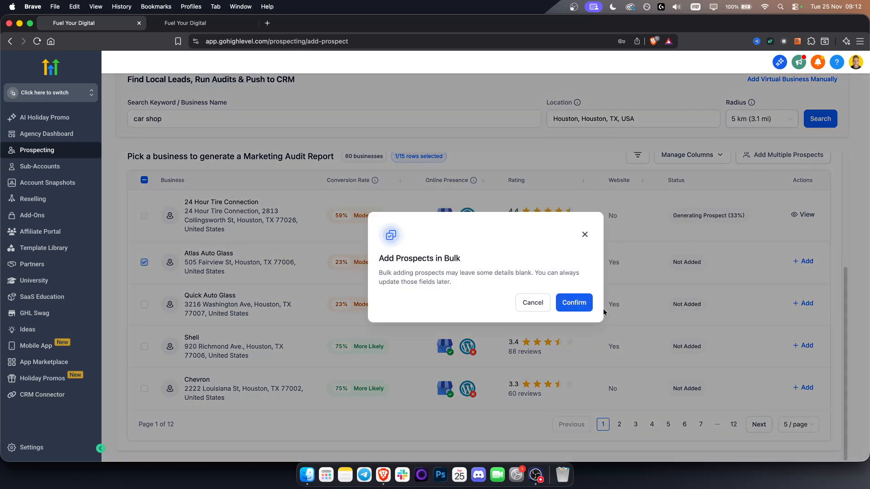
pyautogui.click(585, 235)
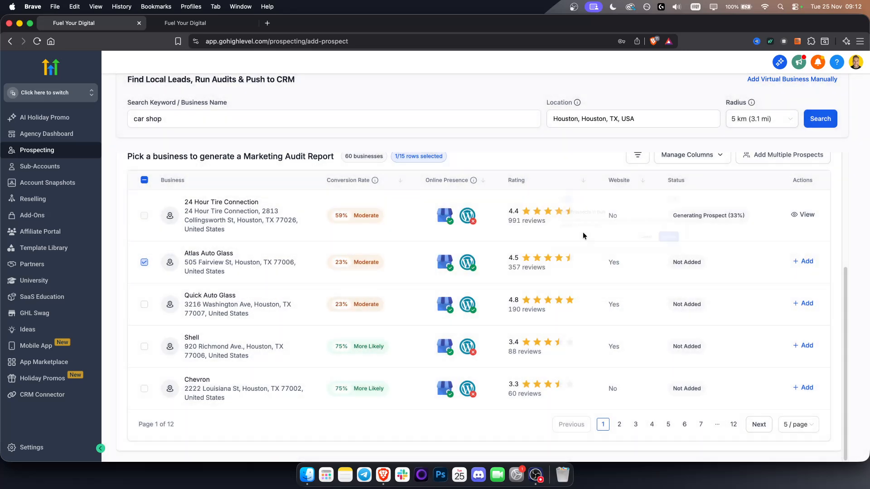
pyautogui.click(51, 93)
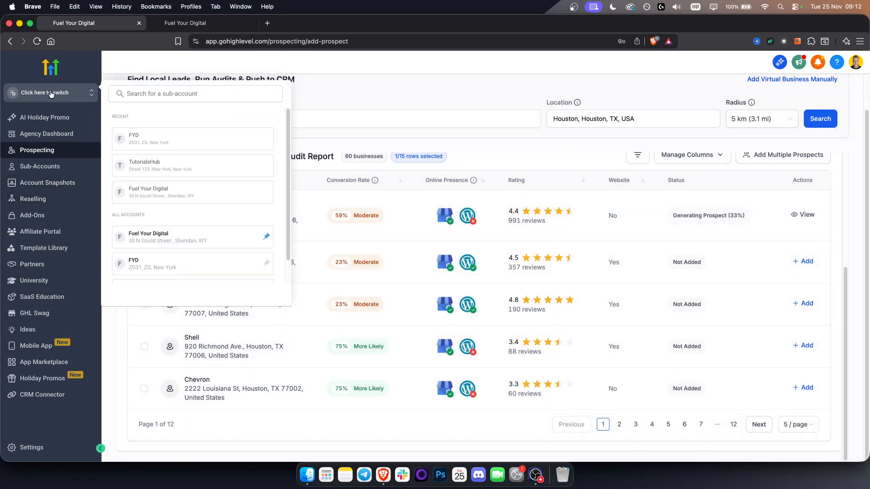
pyautogui.click(50, 93)
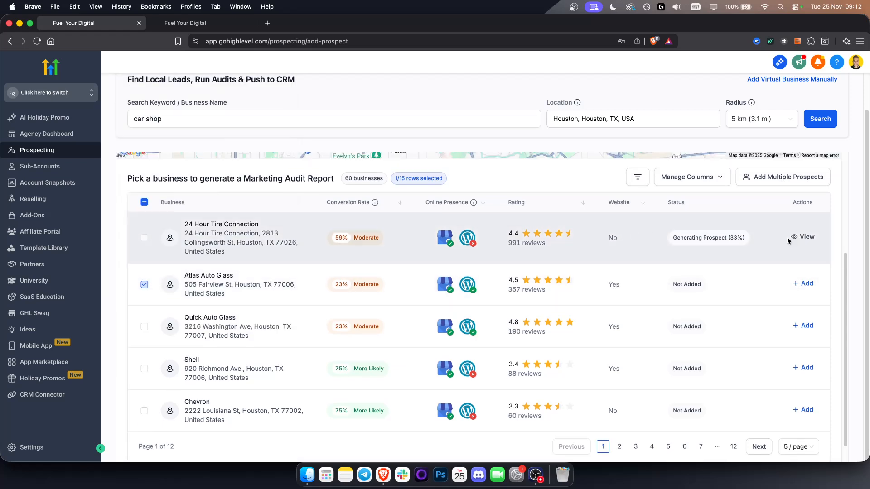
pyautogui.click(803, 283)
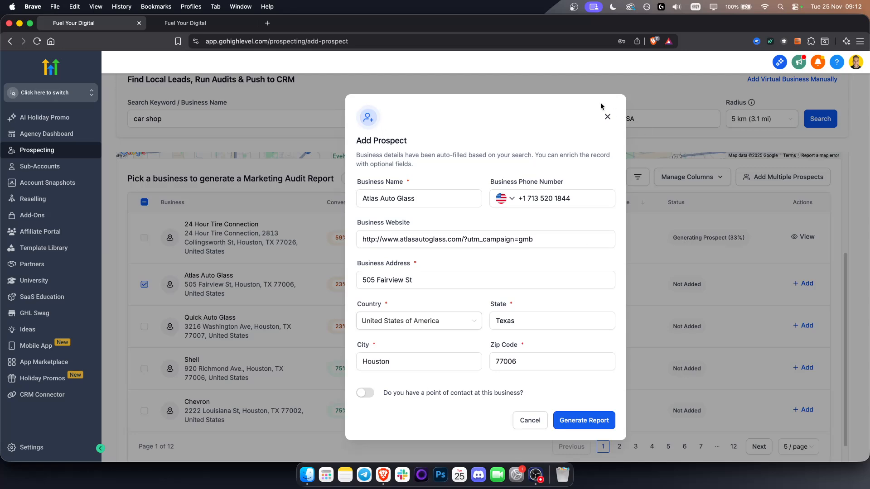
pyautogui.click(612, 113)
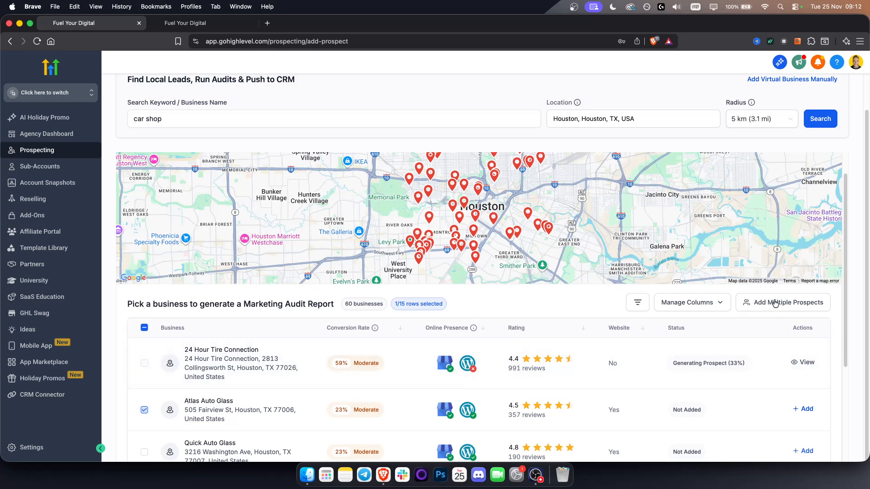
# Switch to the FYD sub-account and look at its Contacts and its Automation workflow list
pyautogui.click(62, 94)
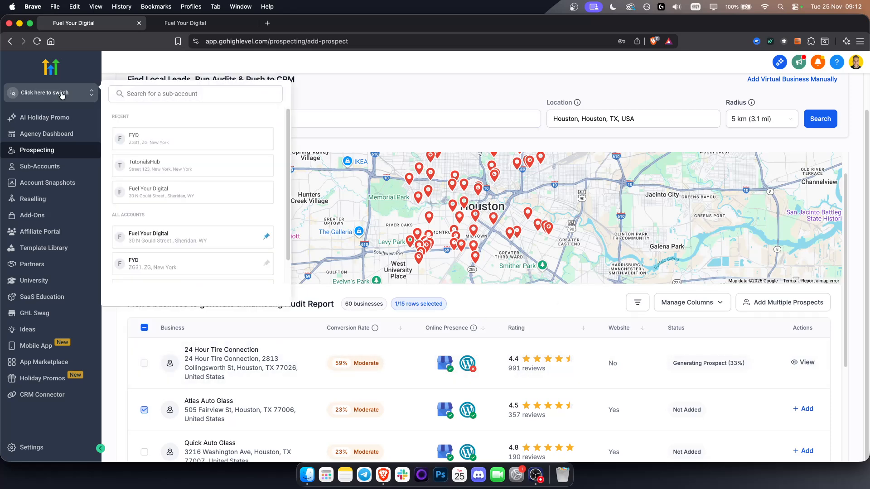
pyautogui.click(165, 264)
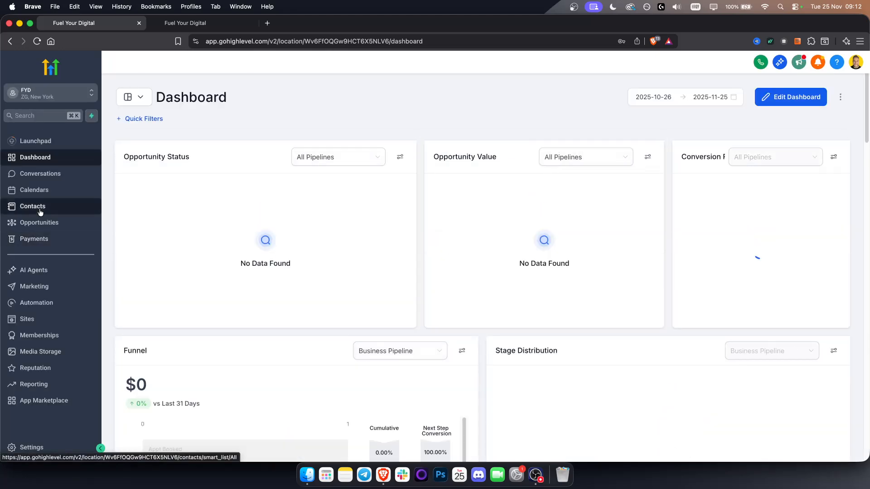
pyautogui.click(39, 212)
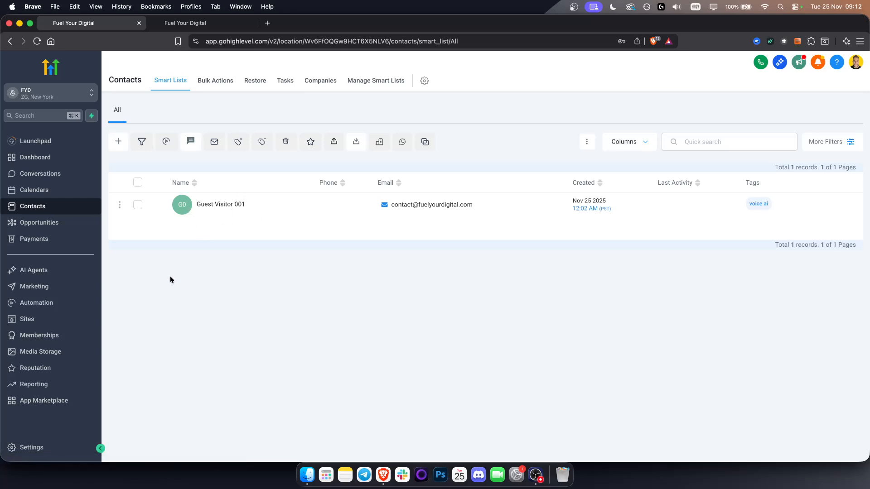
pyautogui.click(60, 301)
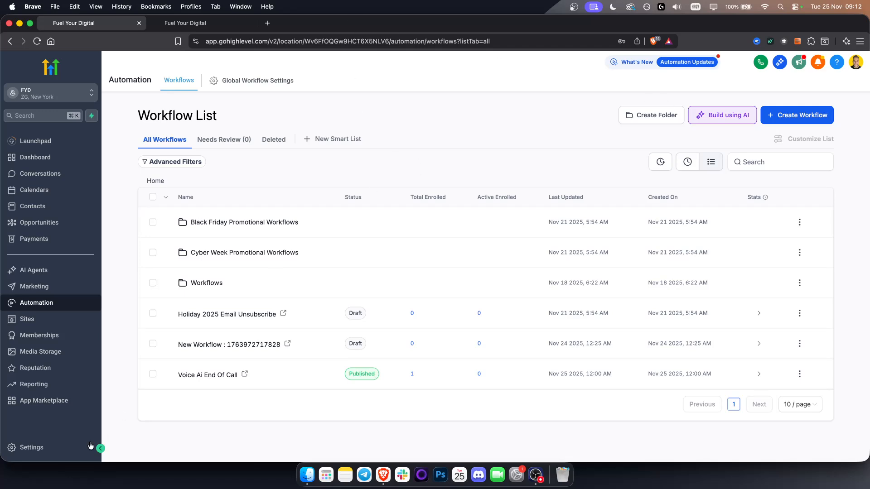
# Open the sub-account's Email Services settings, dismiss the deliverability notification, and show the Dedicated Domain page
pyautogui.click(29, 449)
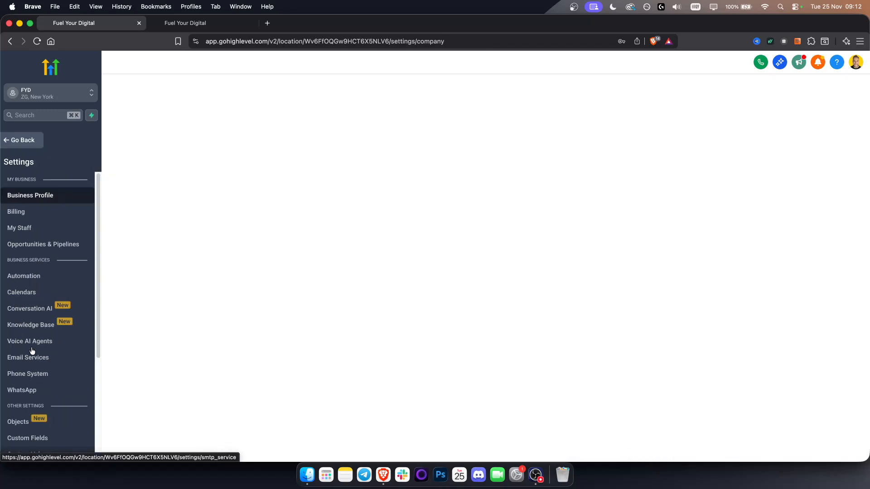
pyautogui.scroll(-3, 32, 335)
pyautogui.scroll(-2, 54, 358)
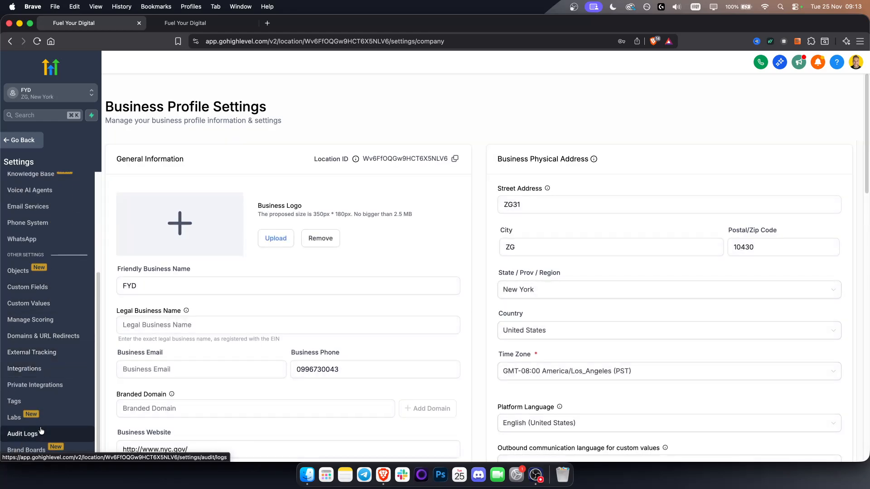
pyautogui.scroll(1, 52, 299)
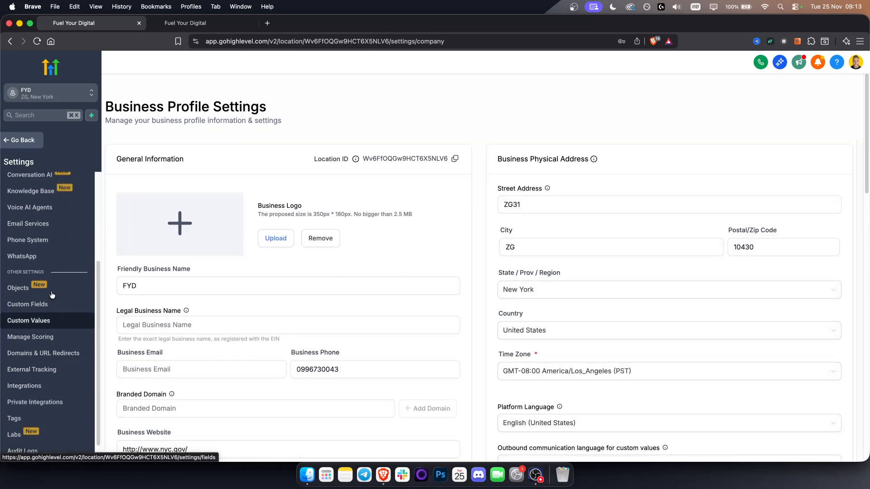
pyautogui.click(51, 226)
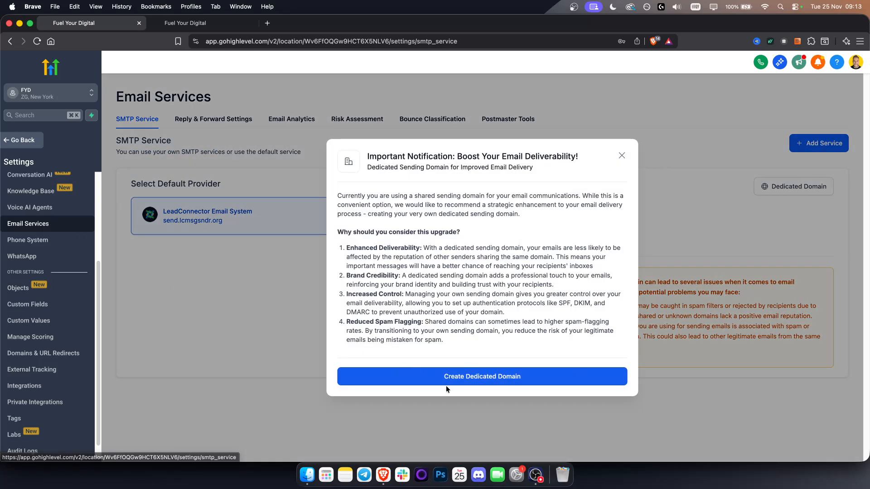
pyautogui.click(620, 155)
pyautogui.click(773, 188)
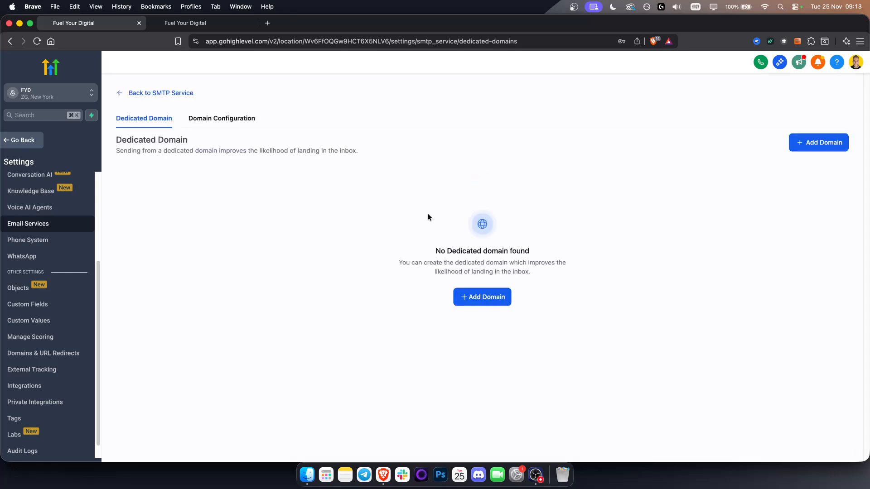
# Check the form for adding a dedicated domain without entering one, and review the Domain Configuration for each email type
pyautogui.click(485, 304)
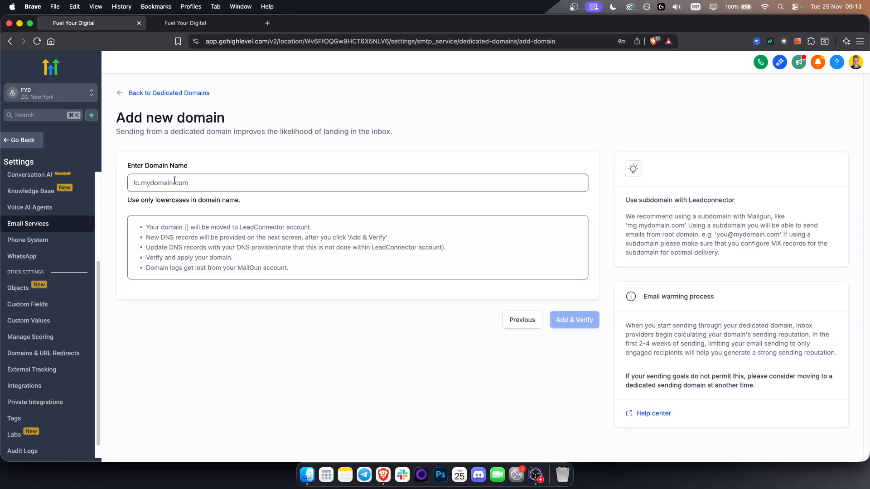
pyautogui.click(145, 93)
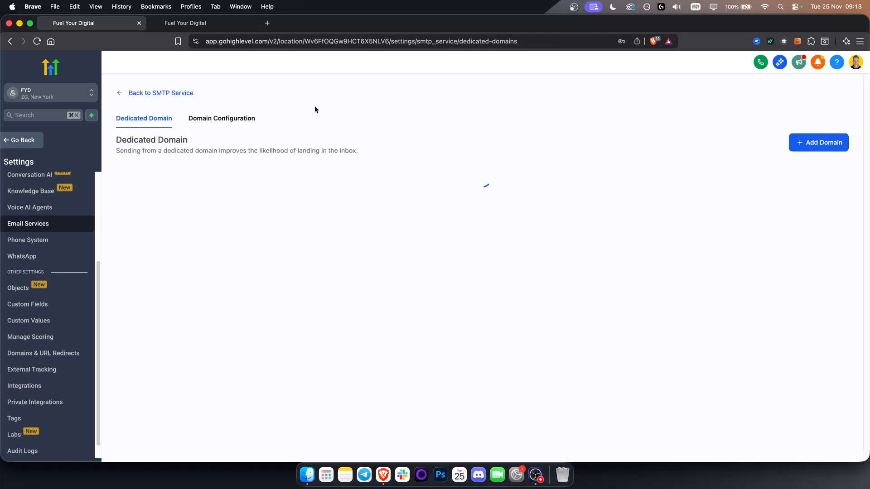
pyautogui.click(216, 123)
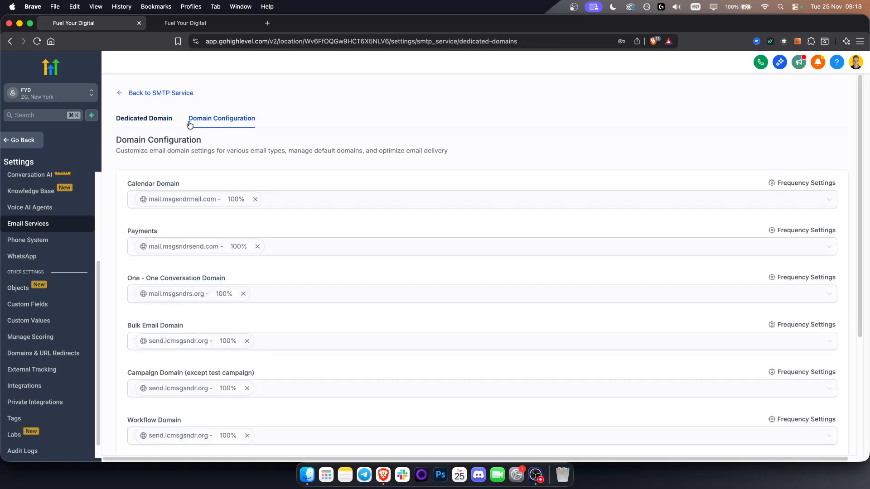
pyautogui.click(154, 123)
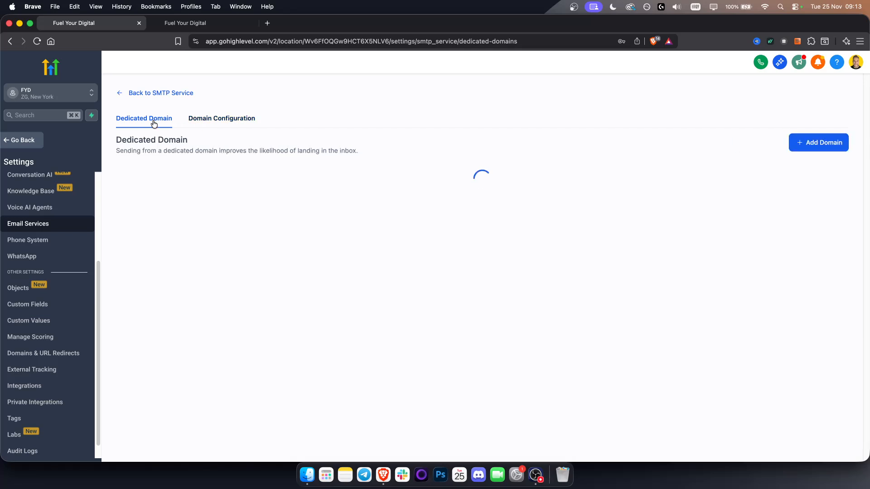
pyautogui.click(225, 123)
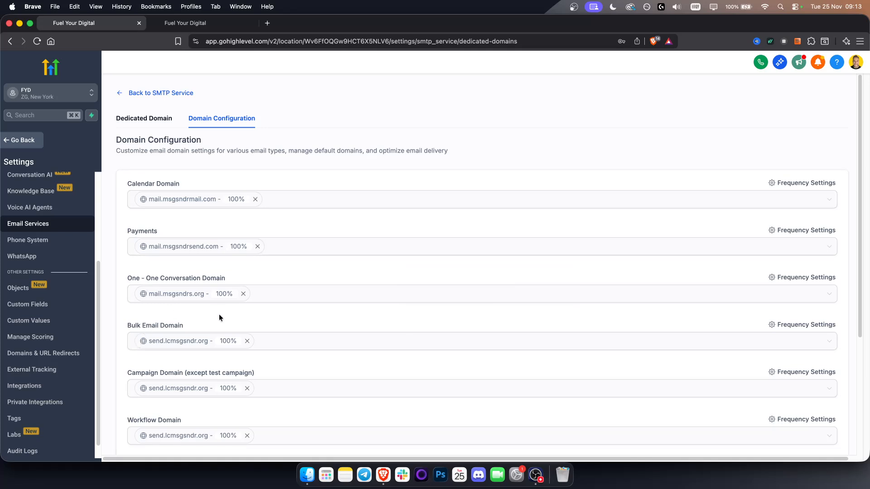
# Switch to the Fuel Your Digital sub-account to view its dedicated sending domain
pyautogui.click(78, 101)
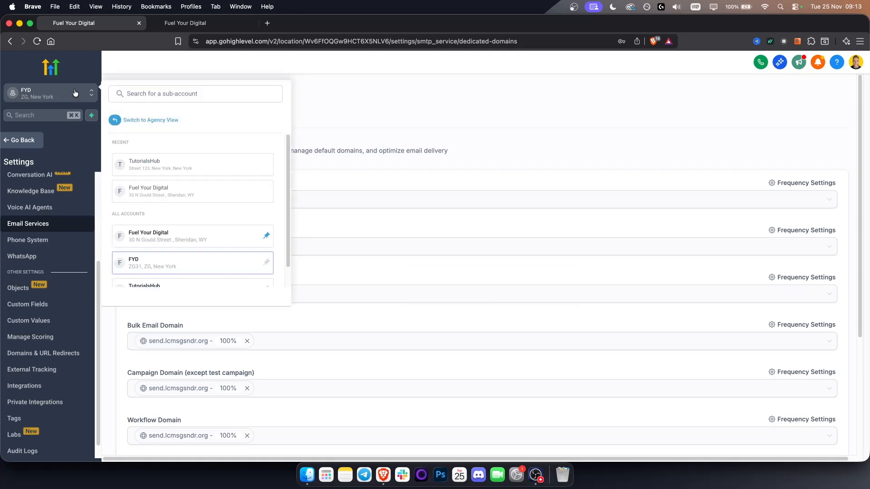
pyautogui.click(152, 191)
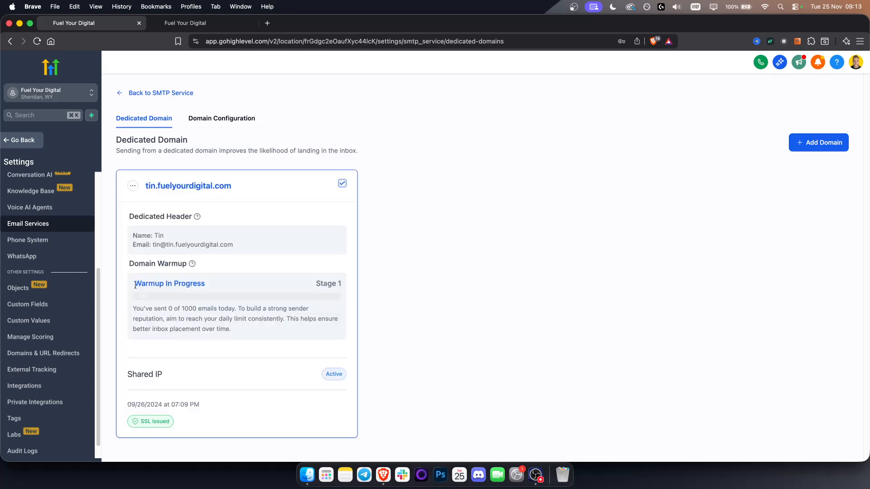
# Examine the dedicated sending domain's warmup progress and look over its available management options
pyautogui.moveTo(135, 286); pyautogui.dragTo(191, 294)
pyautogui.click(178, 296)
pyautogui.click(132, 185)
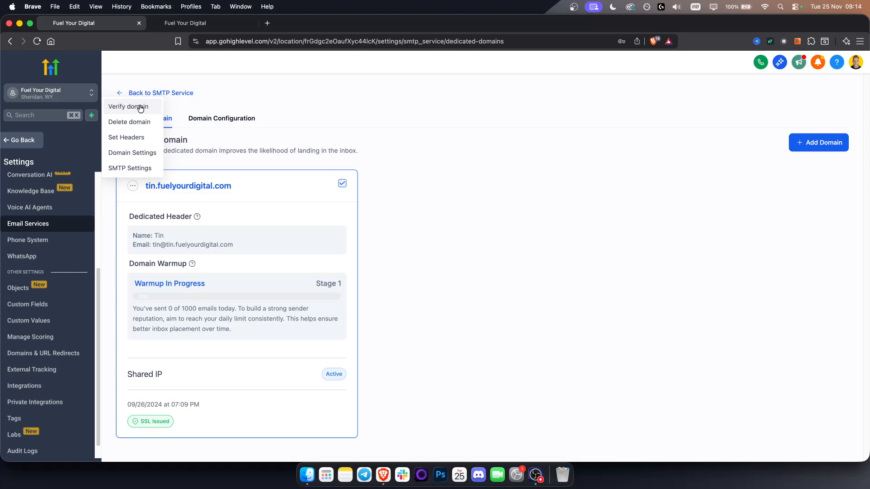
pyautogui.click(310, 122)
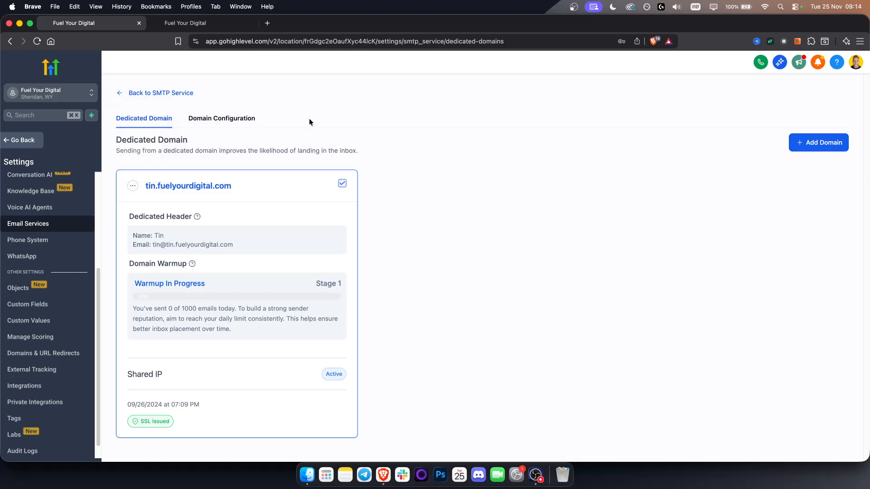
# Review the Domain Configuration for each email type, and return to the dedicated domain's details
pyautogui.click(230, 120)
pyautogui.scroll(-4, 136, 317)
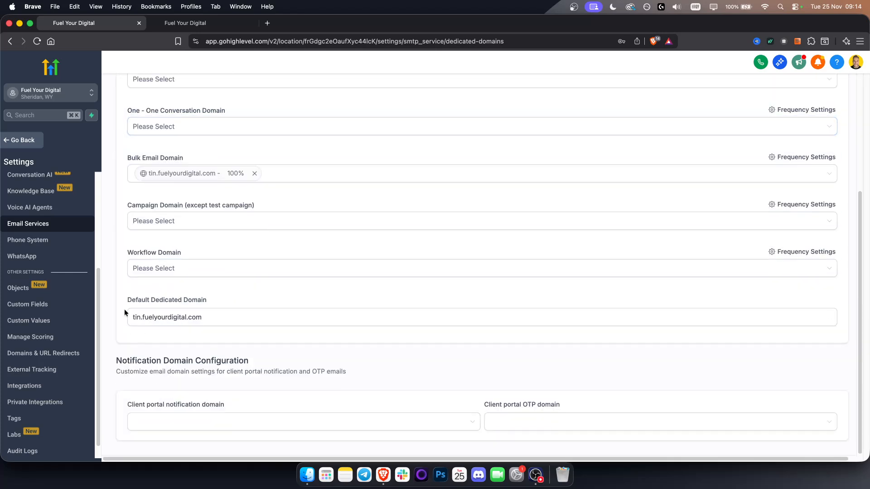
pyautogui.scroll(1, 138, 162)
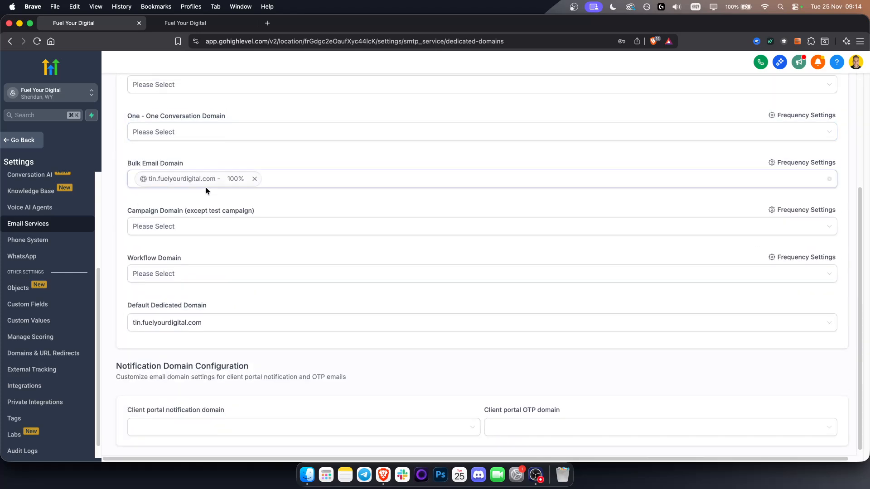
pyautogui.scroll(4, 326, 198)
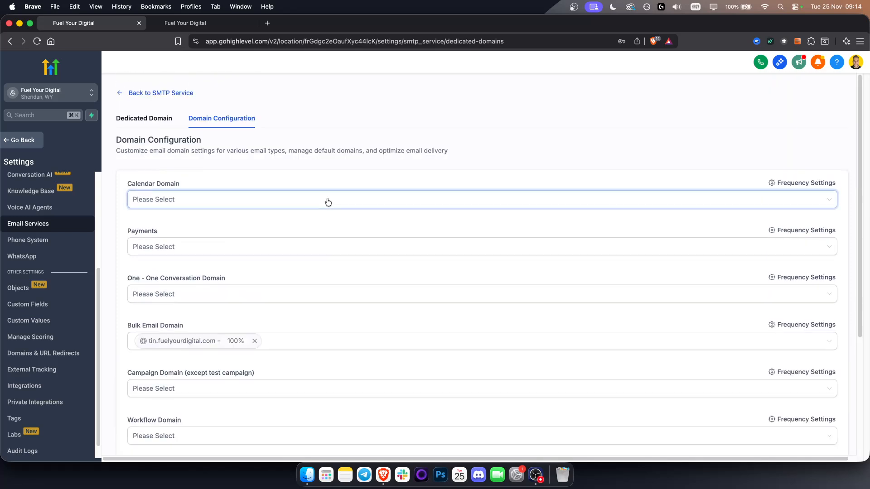
pyautogui.click(153, 119)
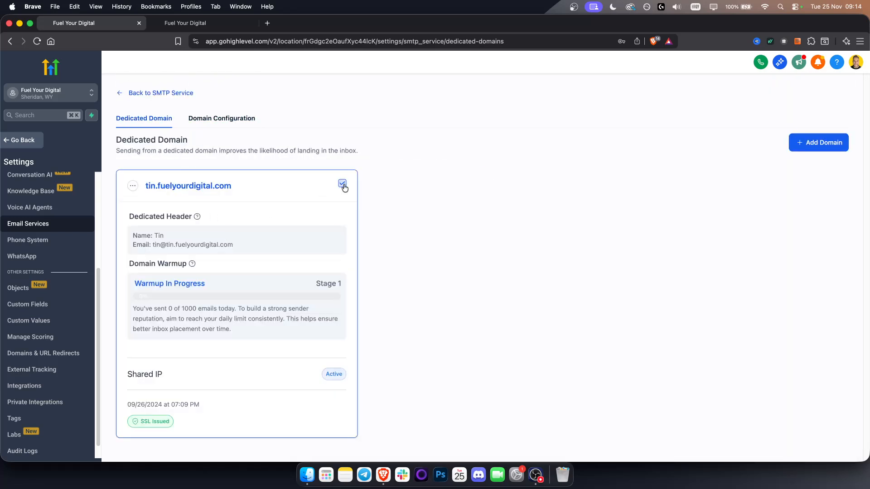
pyautogui.tripleClick(191, 183)
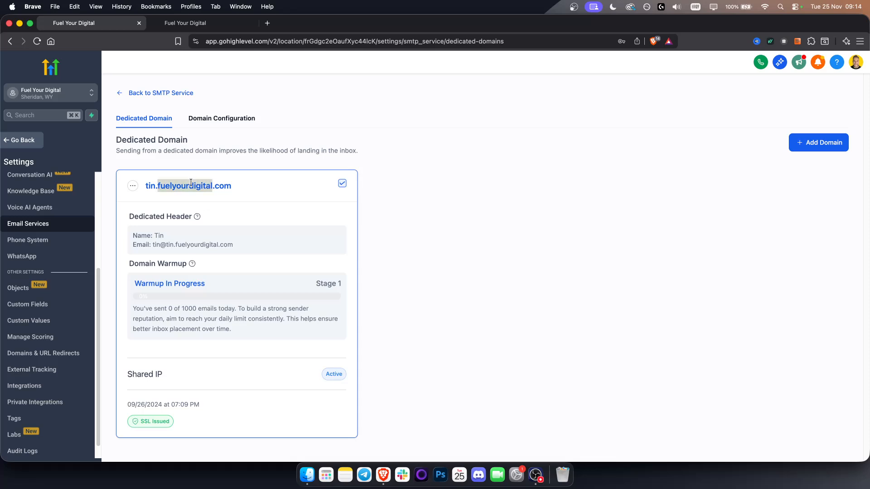
# Switch to the FYD sub-account's Automation area and create a new workflow from scratch
pyautogui.click(14, 141)
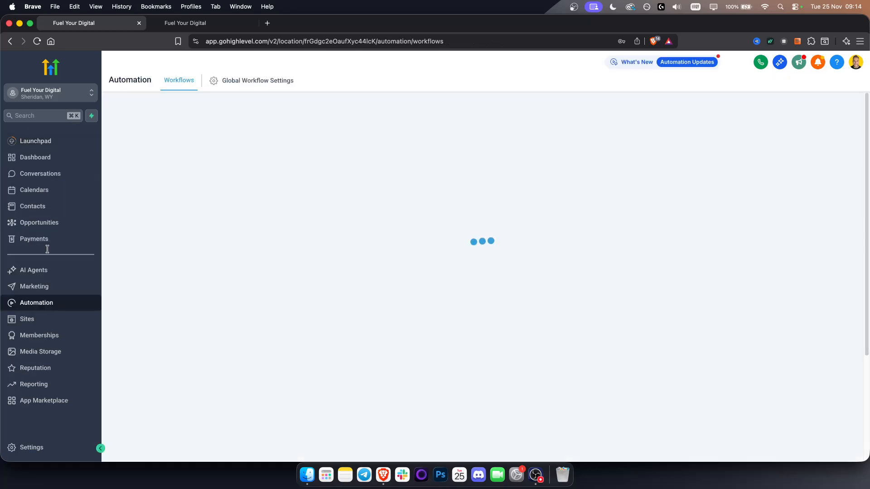
pyautogui.click(47, 304)
pyautogui.click(41, 101)
pyautogui.click(151, 269)
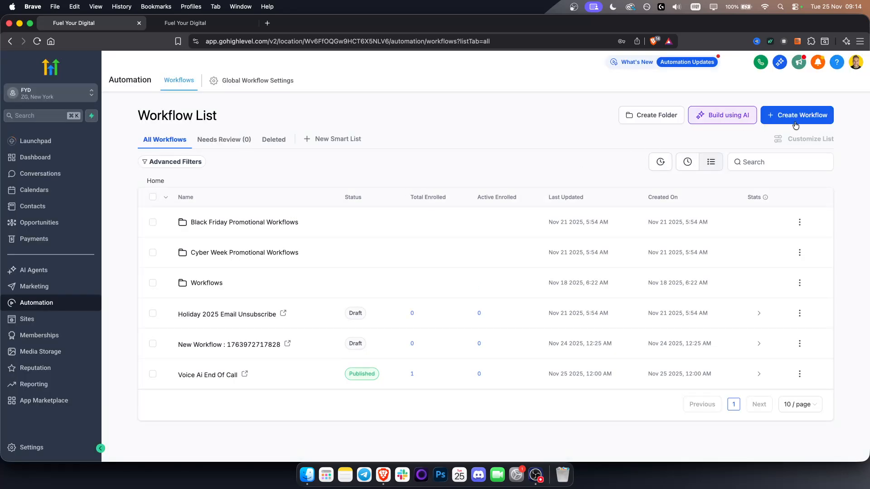
pyautogui.click(809, 121)
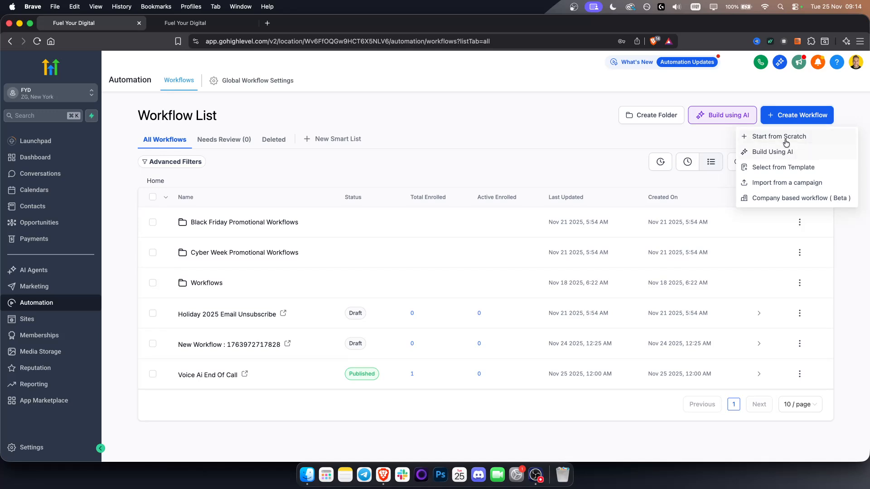
pyautogui.click(786, 138)
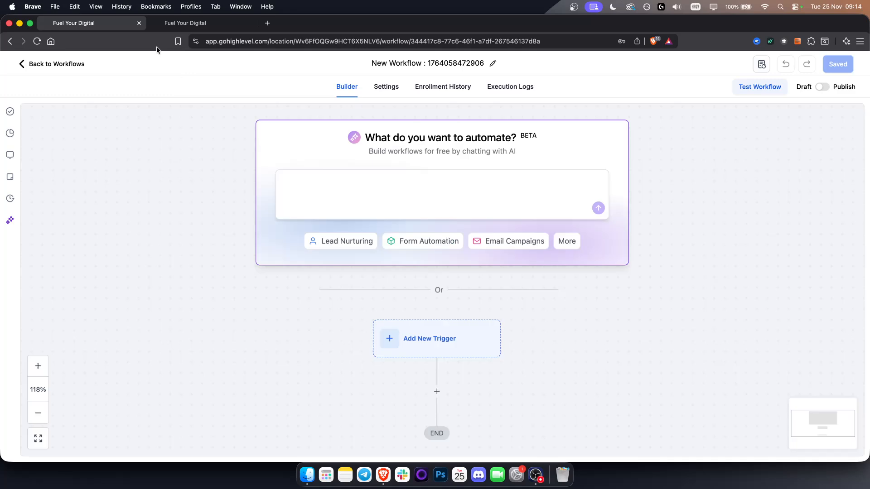
# In the second browser tab, leave the Voice Ai End Of Call workflow and view the FYD Contacts and available opportunity pipelines
pyautogui.click(190, 21)
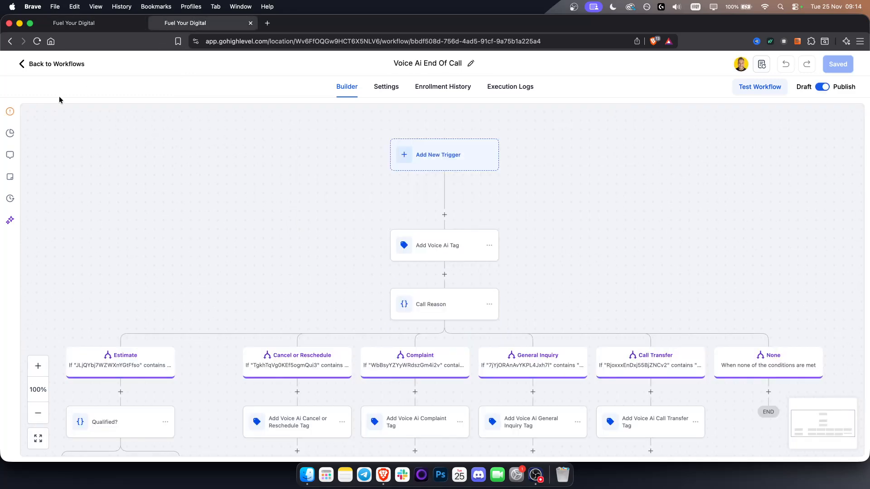
pyautogui.click(57, 66)
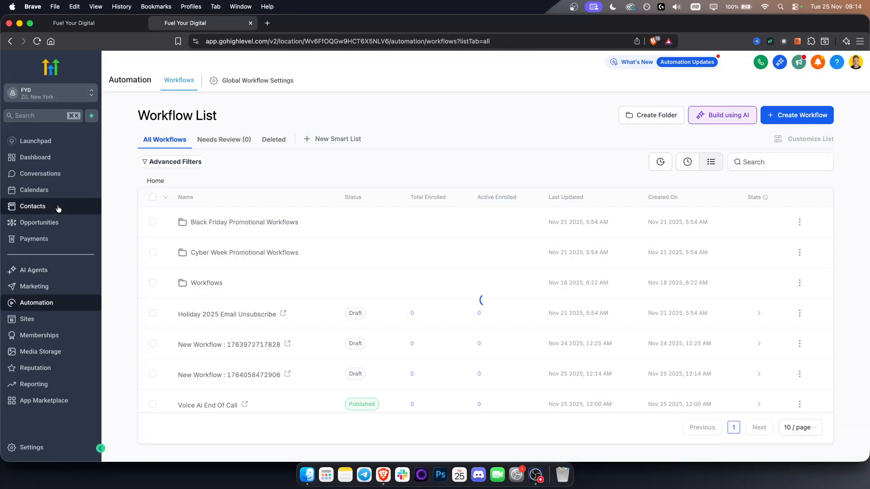
pyautogui.click(56, 206)
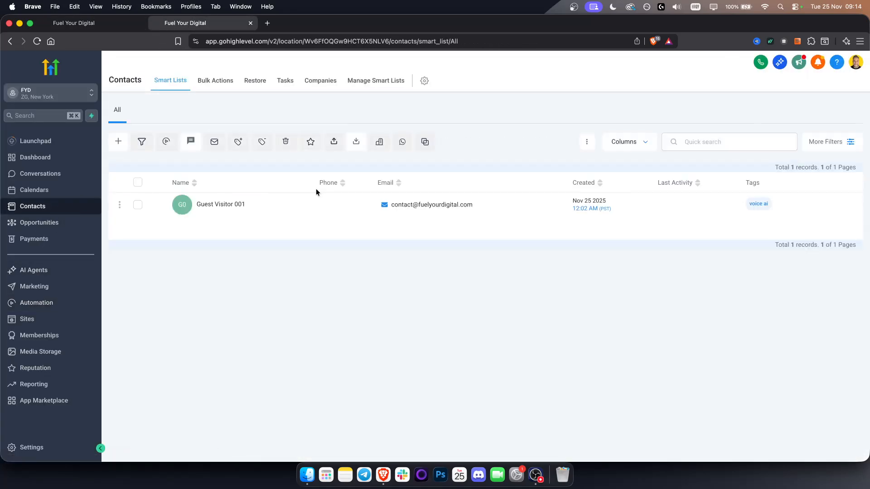
pyautogui.click(37, 225)
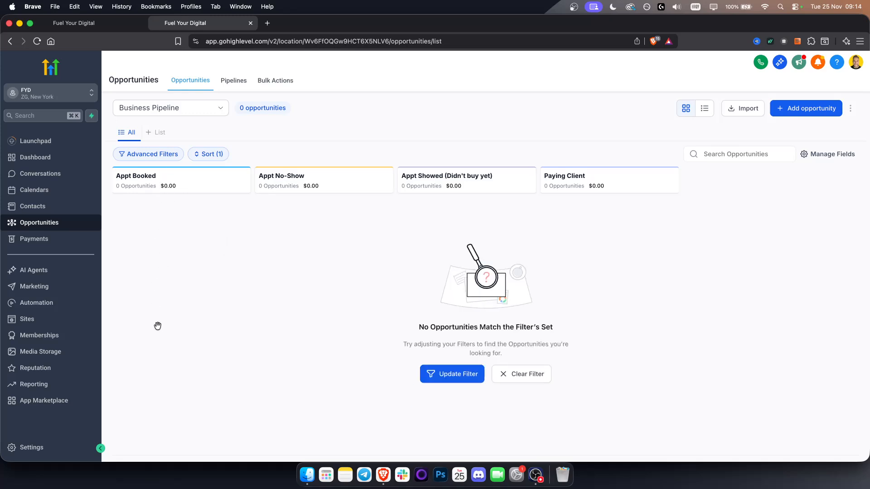
pyautogui.click(154, 114)
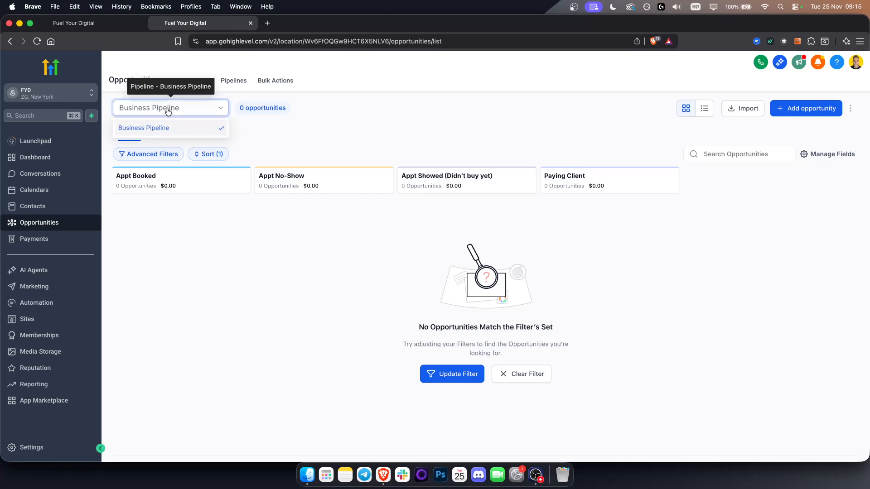
pyautogui.click(239, 125)
# Create a pipeline named Car Shops with the default stages New Lead, Contacted, Proposal Sent and Closed
pyautogui.click(226, 84)
pyautogui.click(809, 125)
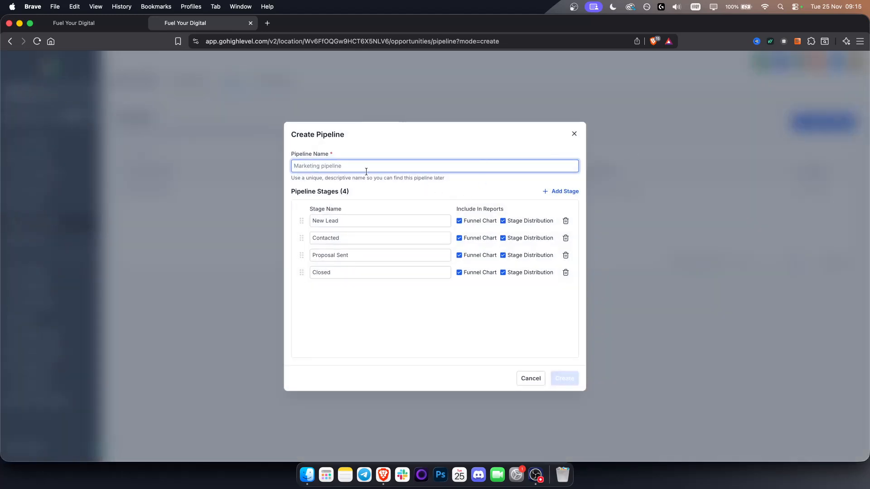
pyautogui.write('Car Shops')
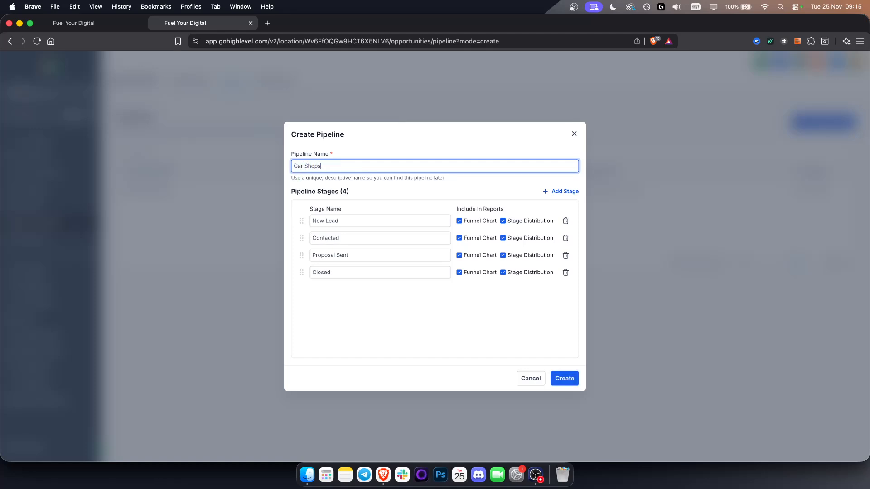
pyautogui.click(353, 221)
pyautogui.click(342, 238)
pyautogui.click(374, 258)
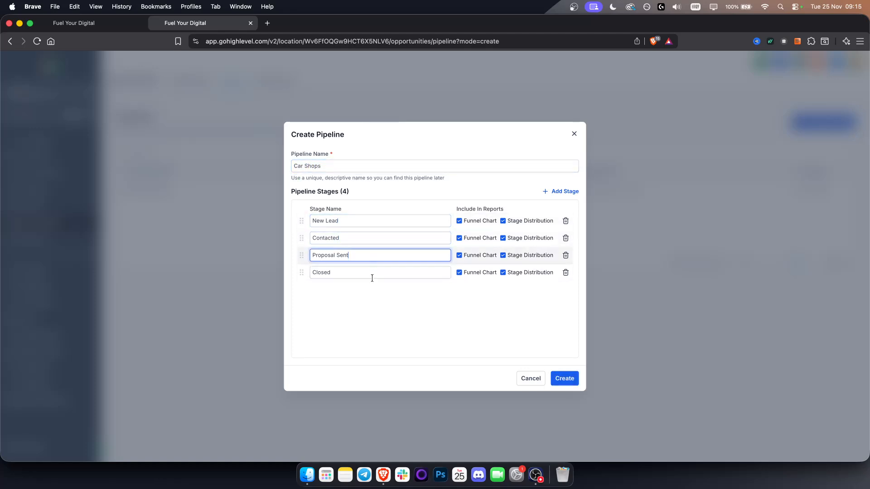
pyautogui.click(366, 275)
pyautogui.click(562, 380)
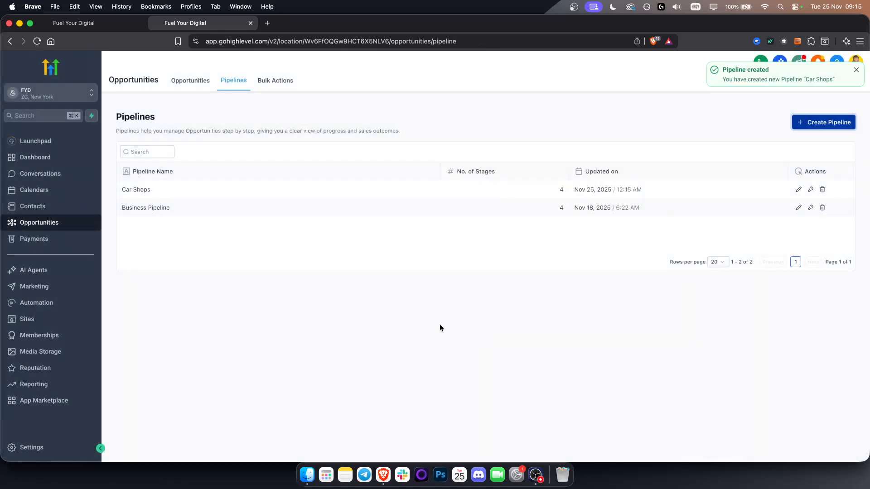
# Reload the Opportunities board and display the Car Shops pipeline
pyautogui.click(196, 86)
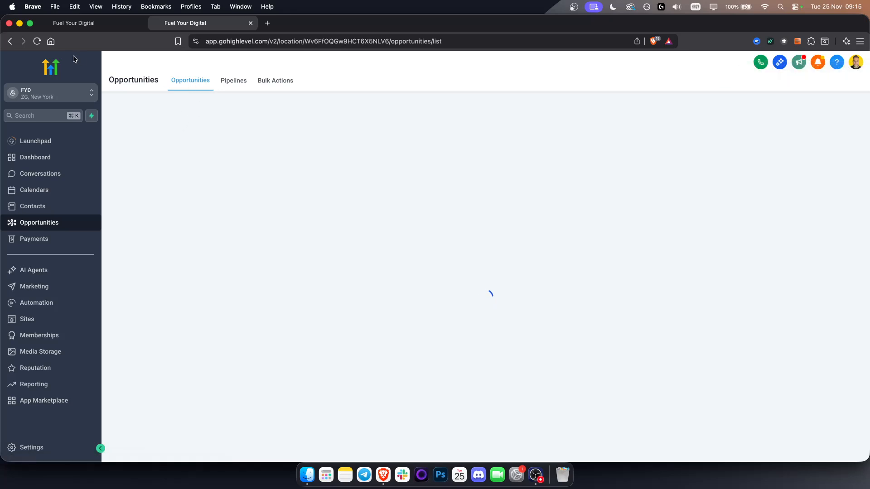
pyautogui.click(38, 41)
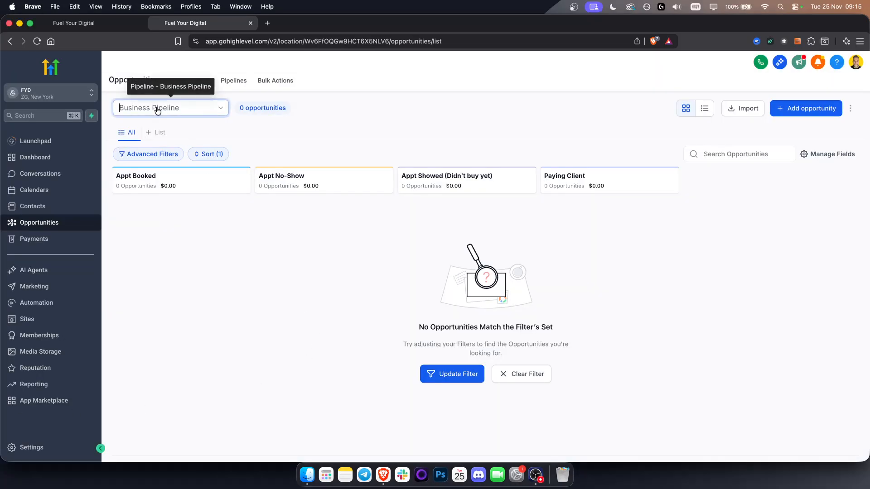
pyautogui.click(155, 107)
pyautogui.click(155, 145)
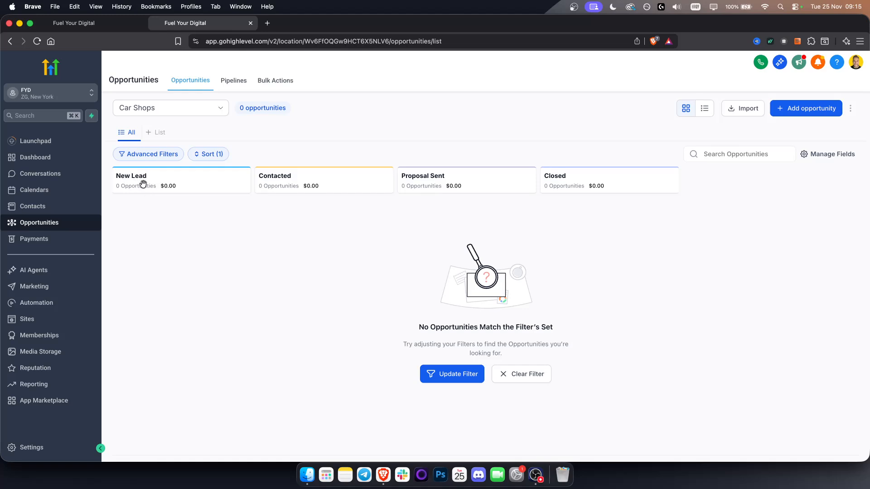
# Return to the new workflow in the first browser tab and choose Pipeline Stage Changed as its trigger
pyautogui.click(98, 24)
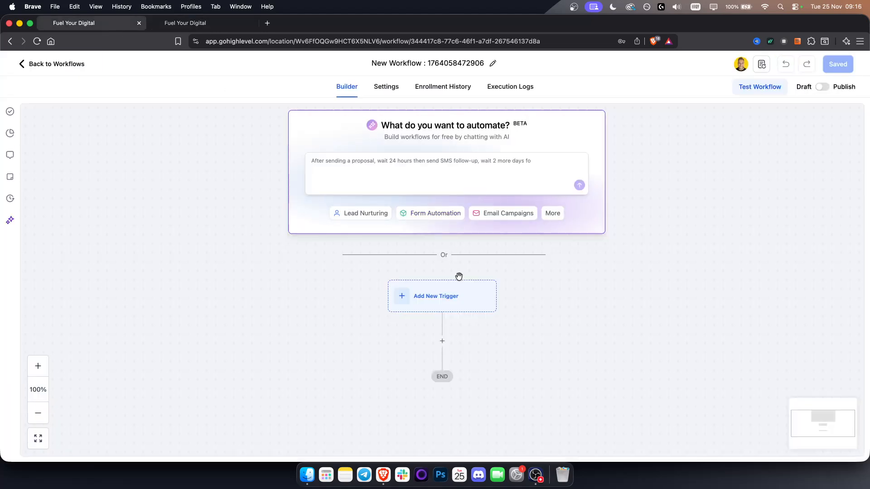
pyautogui.click(427, 304)
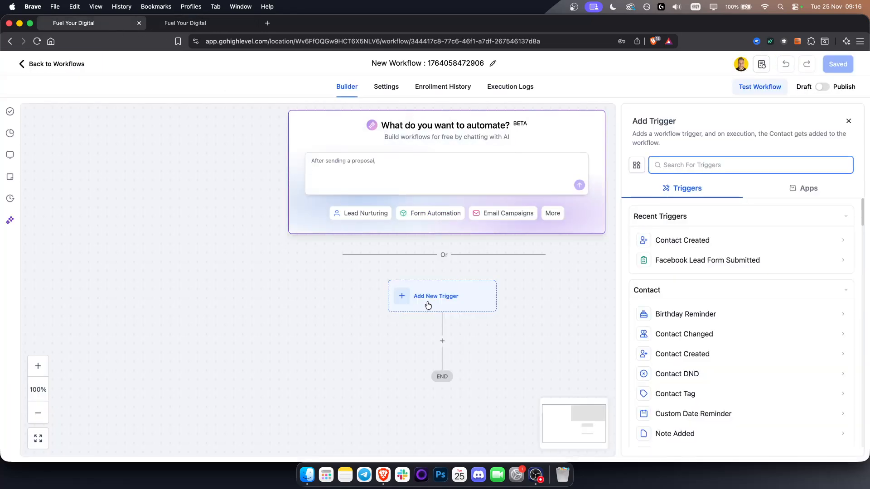
pyautogui.write('pip')
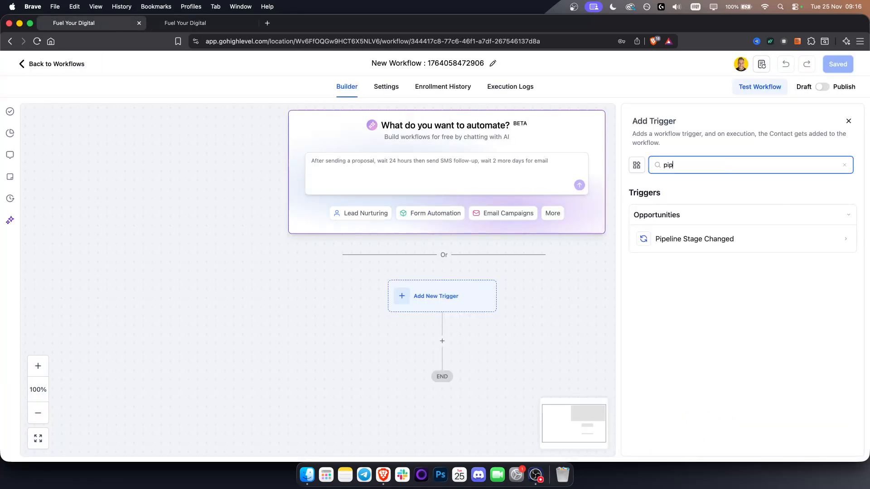
pyautogui.click(727, 235)
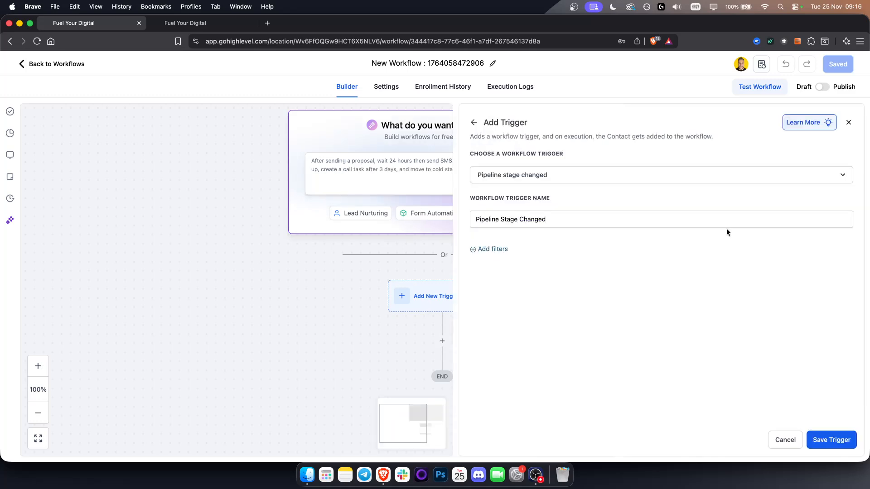
# Add an In pipeline filter to the trigger and set it to Car Shops
pyautogui.click(489, 248)
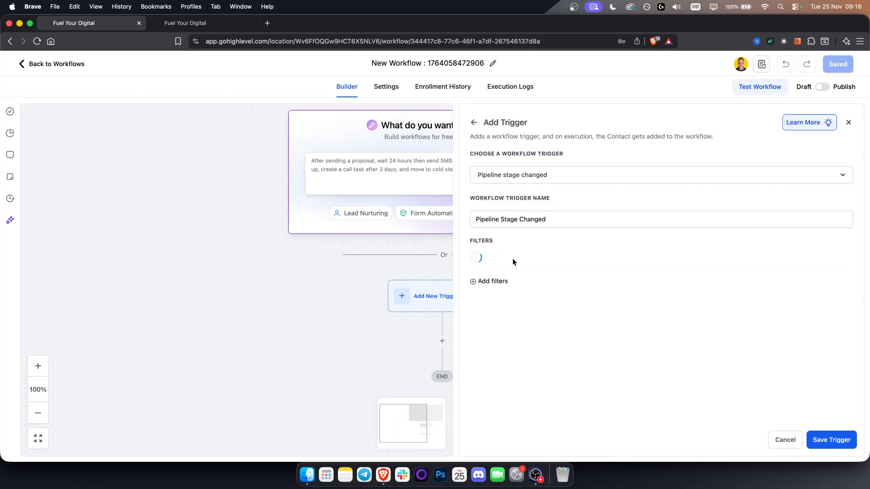
pyautogui.click(514, 259)
pyautogui.scroll(-4, 525, 390)
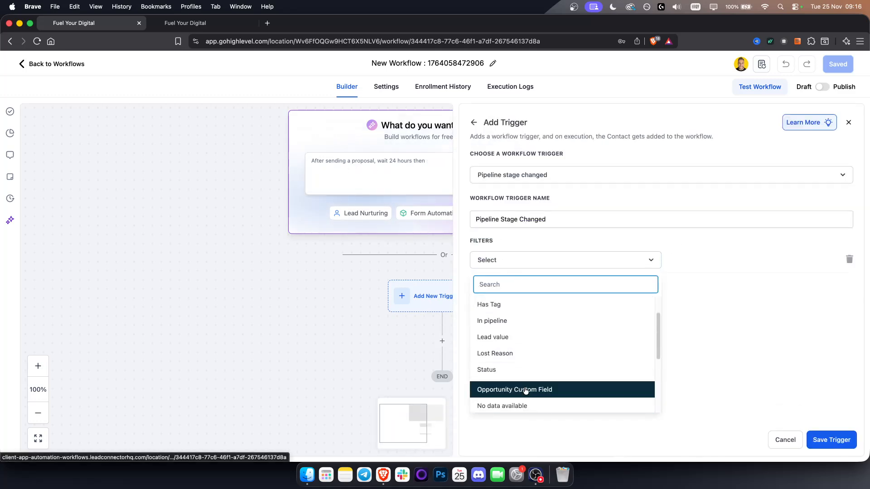
pyautogui.scroll(4, 525, 390)
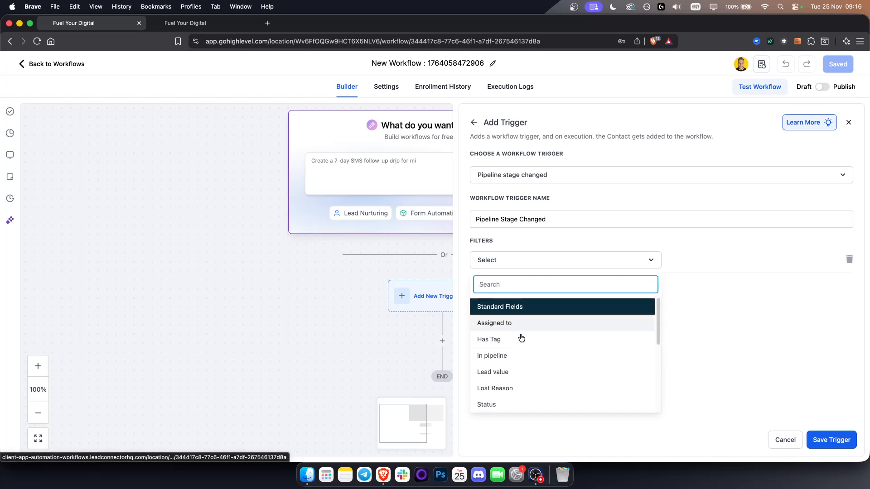
pyautogui.click(521, 356)
pyautogui.click(712, 263)
pyautogui.click(685, 318)
# Add a Pipeline stage filter set to New Lead and save the trigger
pyautogui.click(489, 287)
pyautogui.click(524, 292)
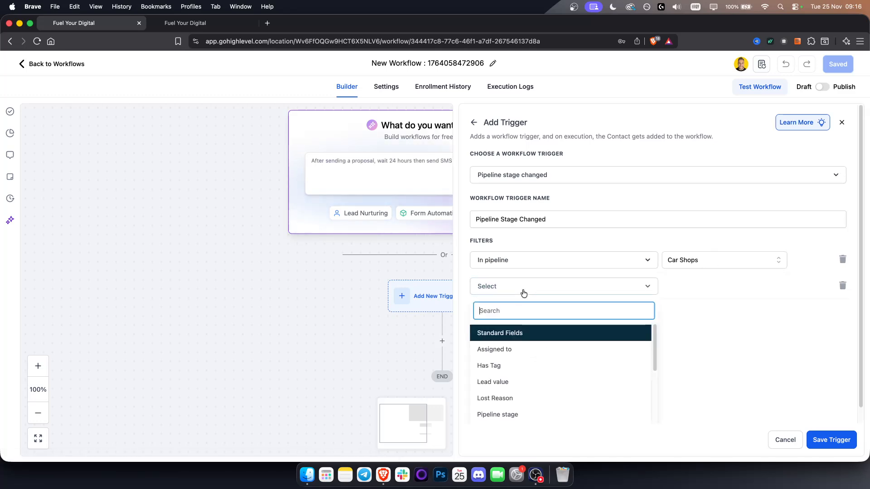
pyautogui.click(526, 355)
pyautogui.click(708, 285)
pyautogui.click(593, 289)
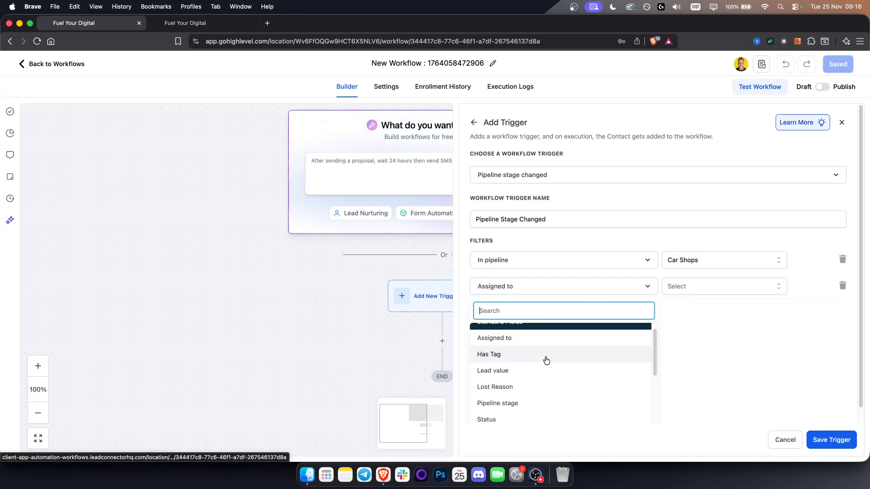
pyautogui.scroll(-1, 528, 390)
pyautogui.click(528, 391)
pyautogui.click(749, 286)
pyautogui.click(708, 327)
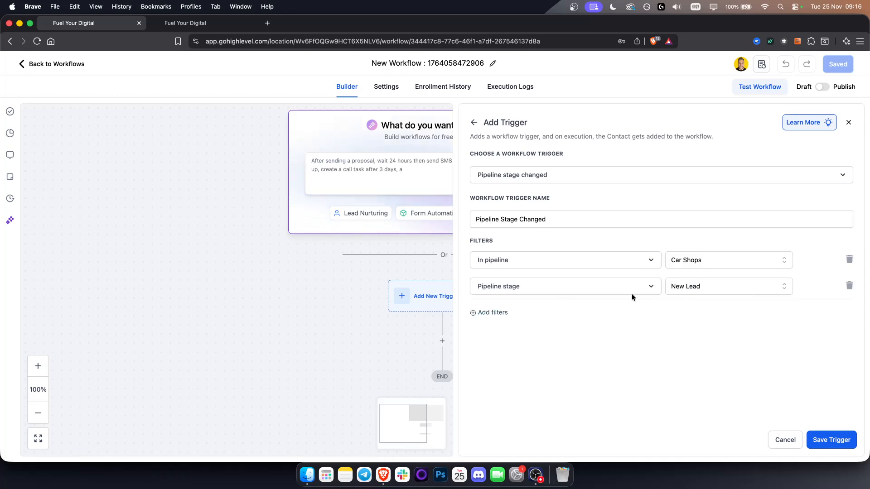
pyautogui.click(845, 440)
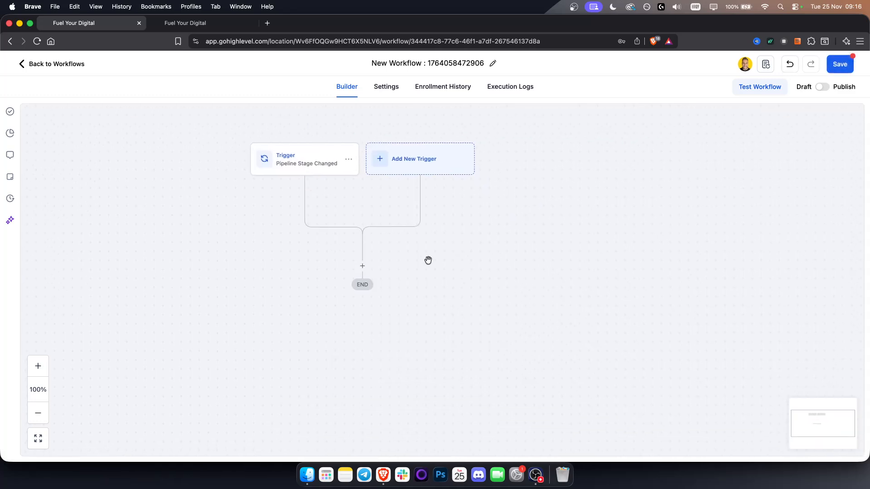
# Add a Send Email action below the trigger and enter the sender's first name as its From Name
pyautogui.click(364, 270)
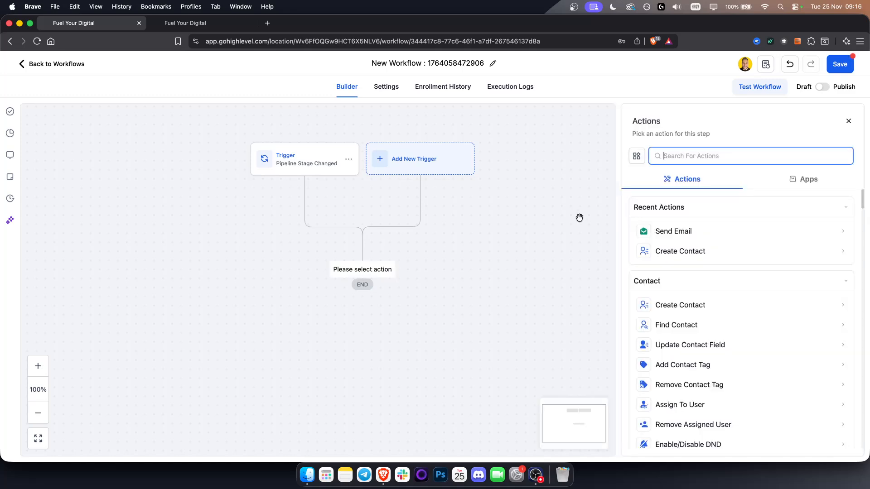
pyautogui.click(681, 227)
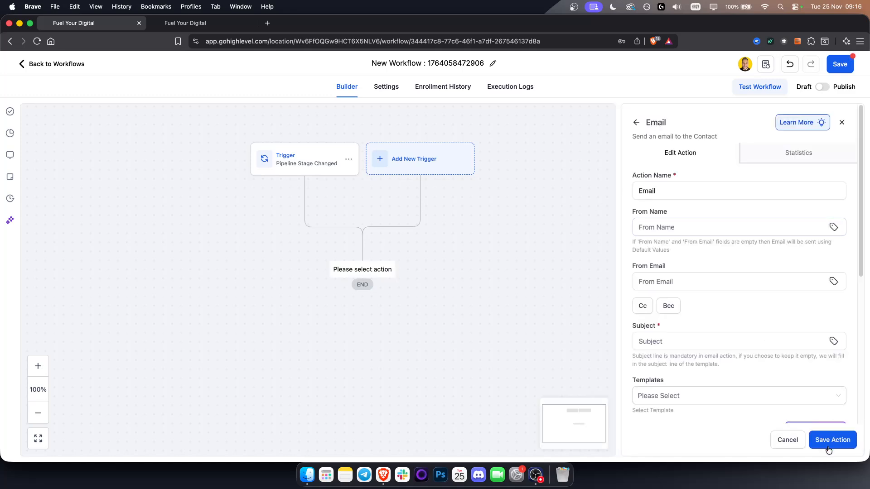
pyautogui.click(685, 229)
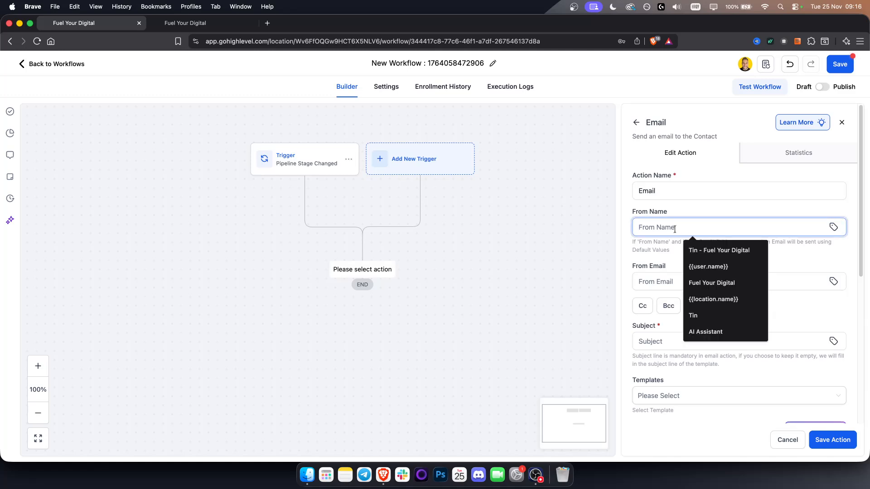
pyautogui.write('Tin')
# Fill in the sender's e-mail address as the email action's From Email
pyautogui.click(671, 282)
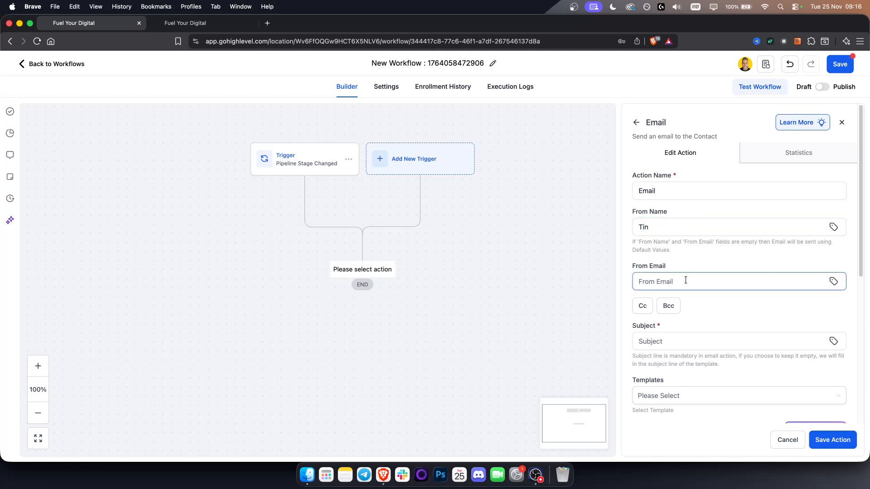
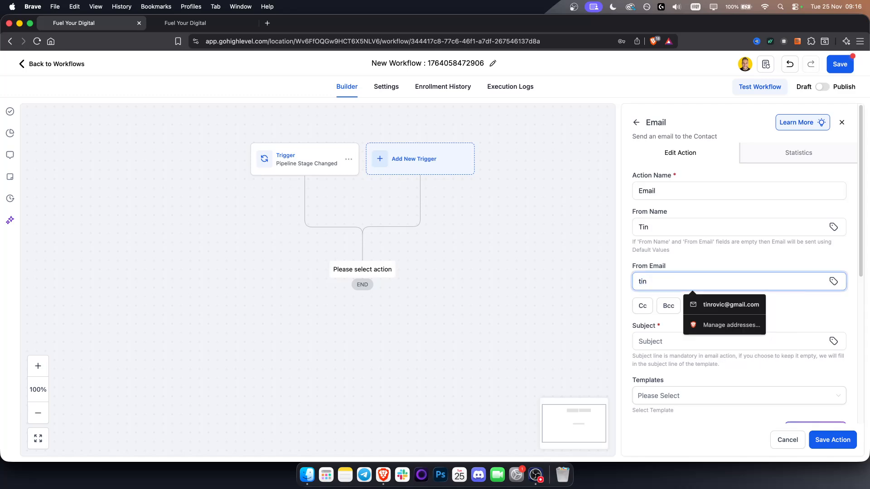
pyautogui.click(726, 305)
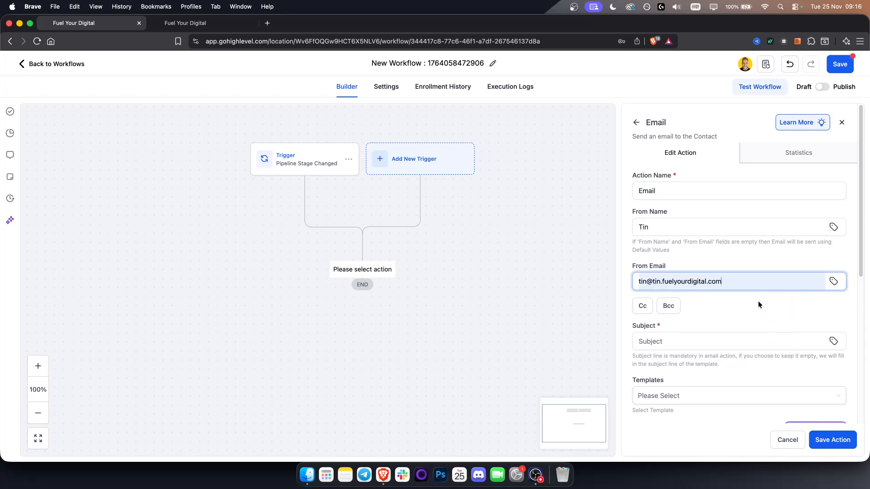
pyautogui.click(682, 277)
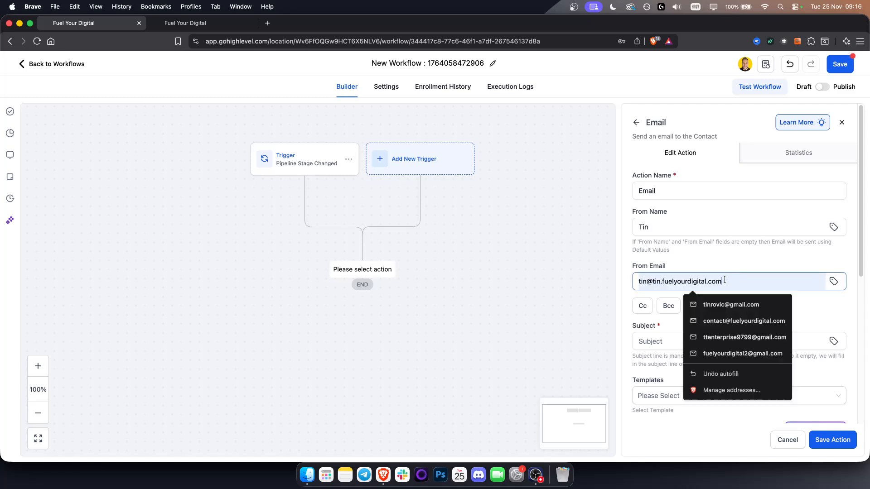
pyautogui.click(704, 261)
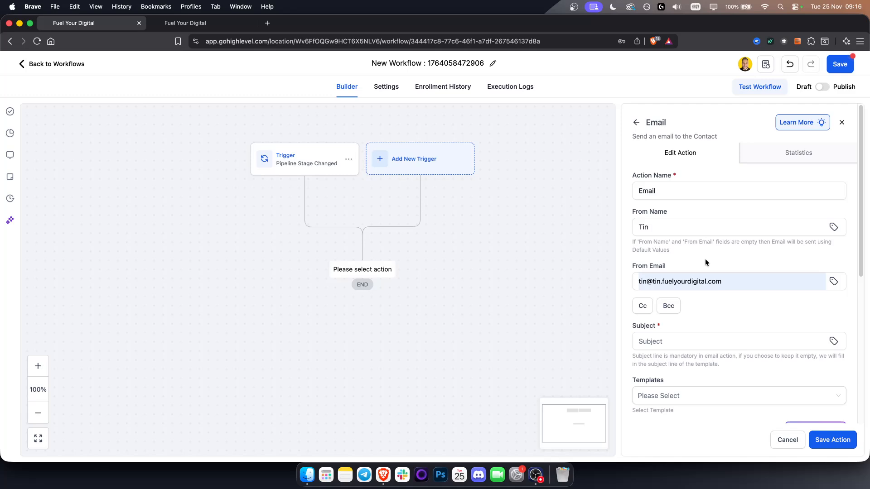
# Set the email subject to "Free AI Voice Agent for your business"
pyautogui.scroll(-3, 738, 321)
pyautogui.click(656, 280)
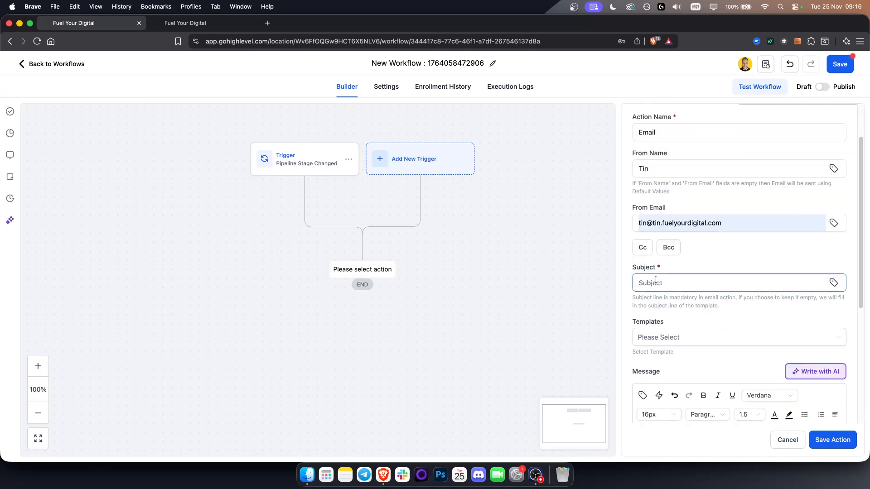
pyautogui.click(655, 282)
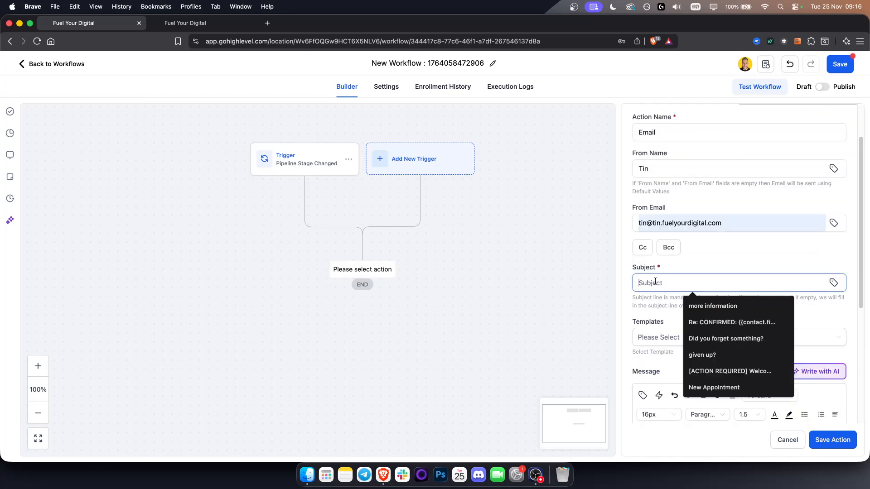
pyautogui.write('Free AI Voice Agent for you')
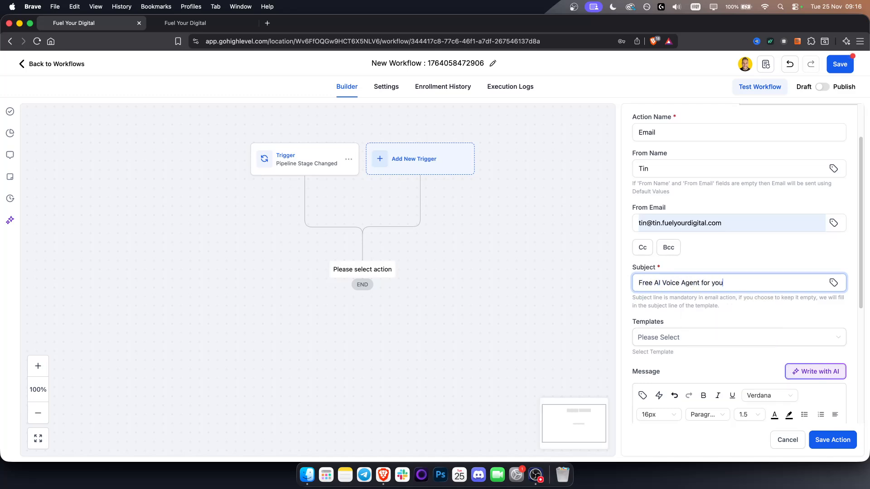
pyautogui.scroll(-1, 696, 306)
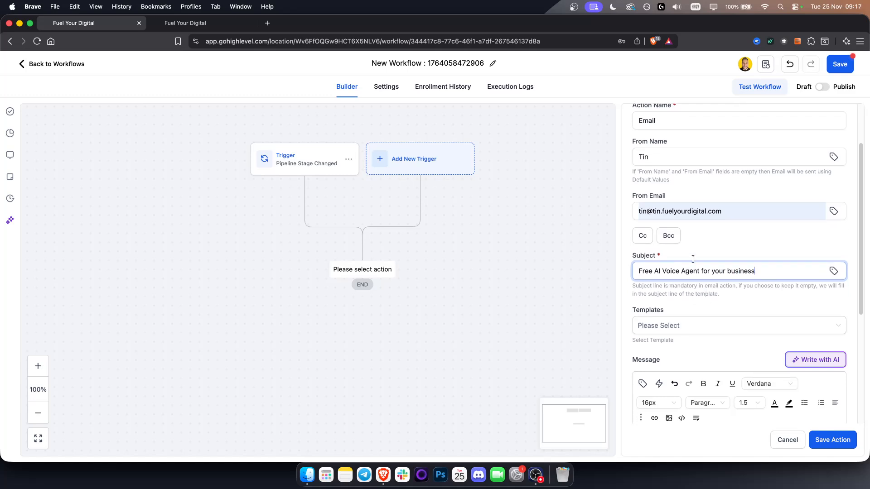
pyautogui.tripleClick(698, 268)
pyautogui.click(734, 300)
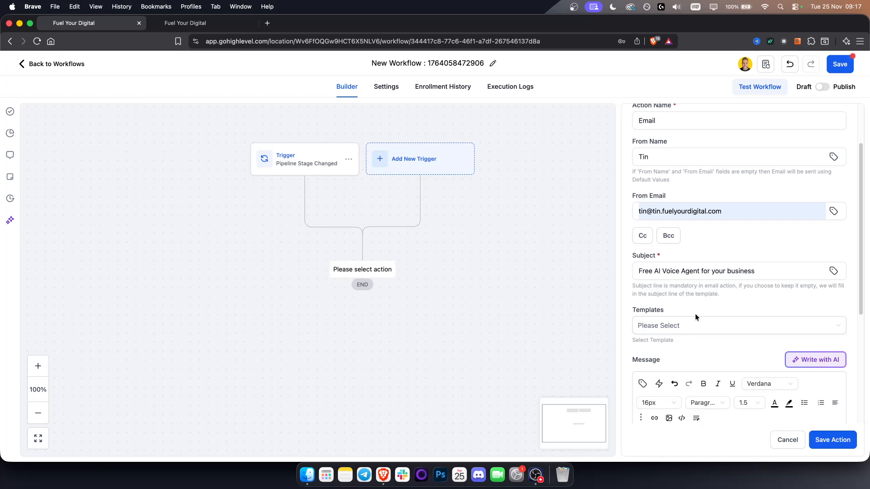
# Begin the email message with "Hey" followed by the contact's First Name custom value
pyautogui.scroll(-5, 684, 313)
pyautogui.scroll(-3, 687, 258)
pyautogui.write('Hey')
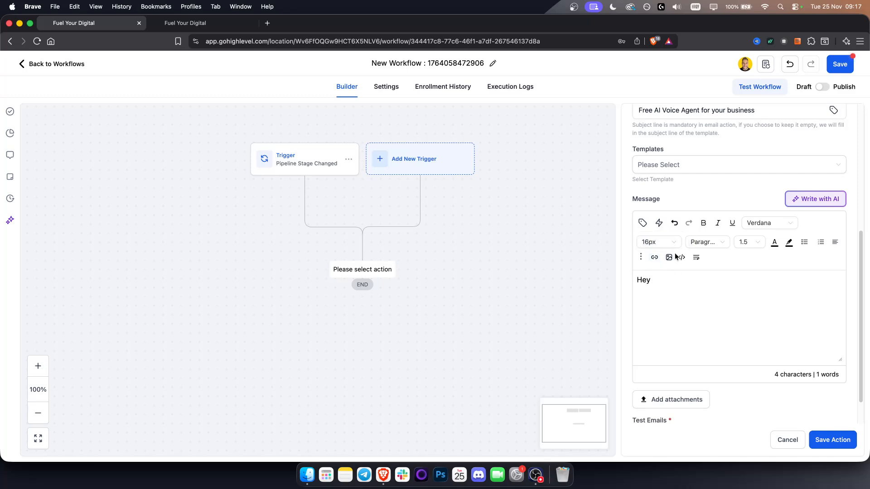
pyautogui.click(642, 222)
pyautogui.click(550, 142)
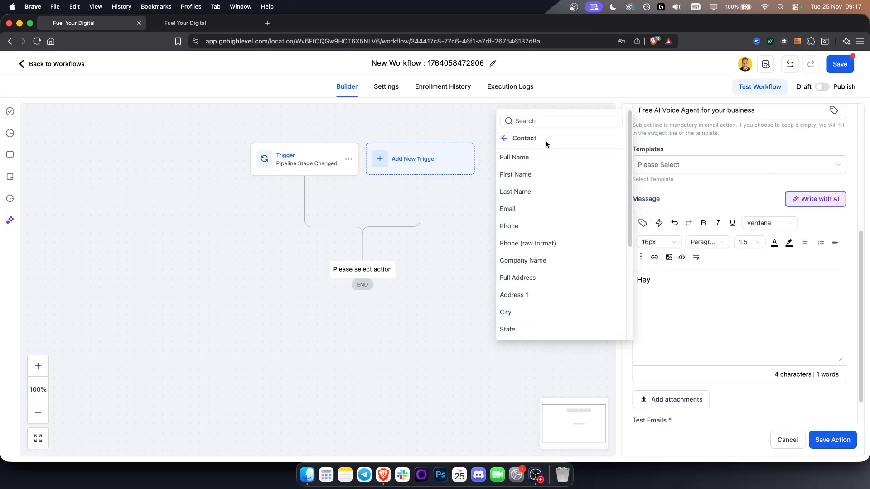
pyautogui.click(512, 173)
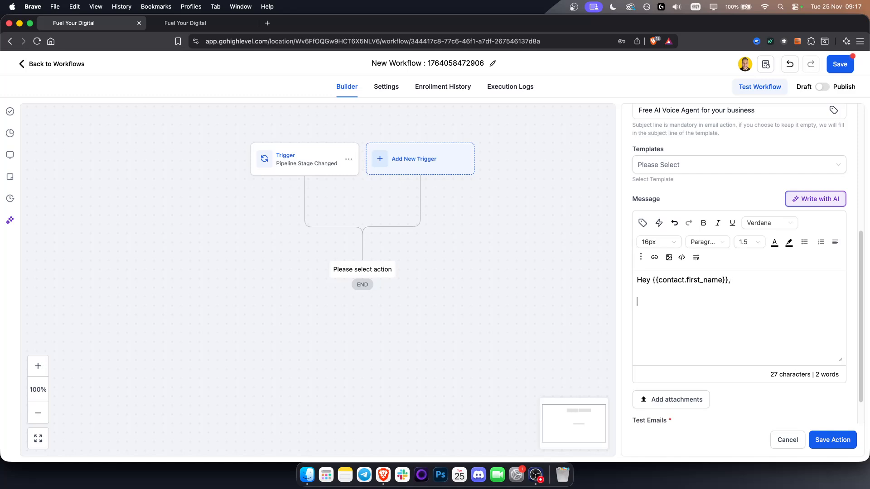
# Write the email's opening line below the greeting: "I just made a free ai voice agent for your business."
pyautogui.press('Return')
pyautogui.write('I just made a')
pyautogui.press('BackSpace')
pyautogui.press('BackSpace')
pyautogui.press('BackSpace')
pyautogui.press('BackSpace')
pyautogui.press('BackSpace')
pyautogui.press('BackSpace')
pyautogui.press('BackSpace')
pyautogui.write('am currently working')
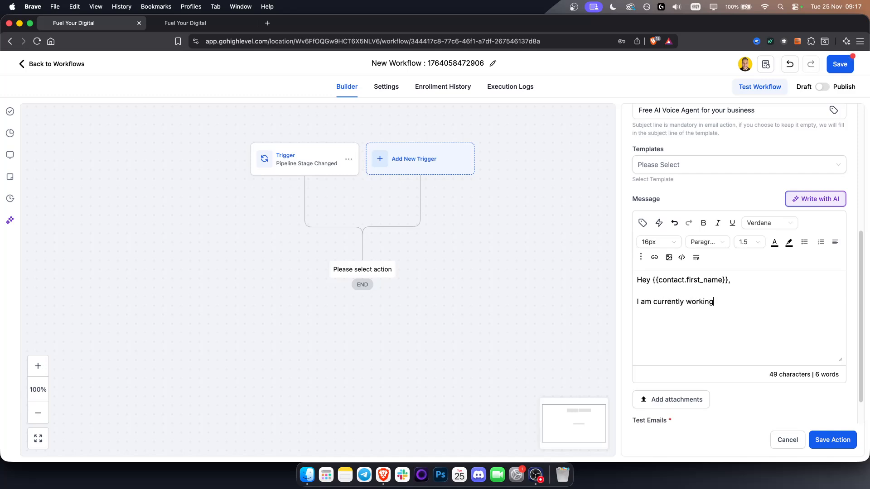
pyautogui.press('BackSpace')
pyautogui.press('BackSpace')
pyautogui.press('BackSpace')
pyautogui.press('BackSpace')
pyautogui.press('BackSpace')
pyautogui.press('BackSpace')
pyautogui.press('BackSpace')
pyautogui.press('BackSpace')
pyautogui.press('BackSpace')
pyautogui.press('BackSpace')
pyautogui.press('BackSpace')
pyautogui.press('BackSpace')
pyautogui.press('BackSpace')
pyautogui.write('just made a free vo')
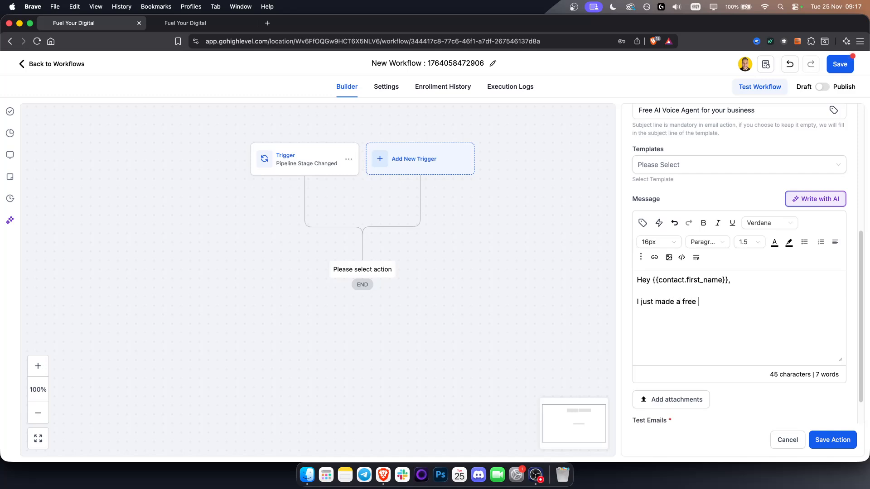
pyautogui.press('BackSpace')
pyautogui.press('BackSpace')
pyautogui.write('ai voice agent for to')
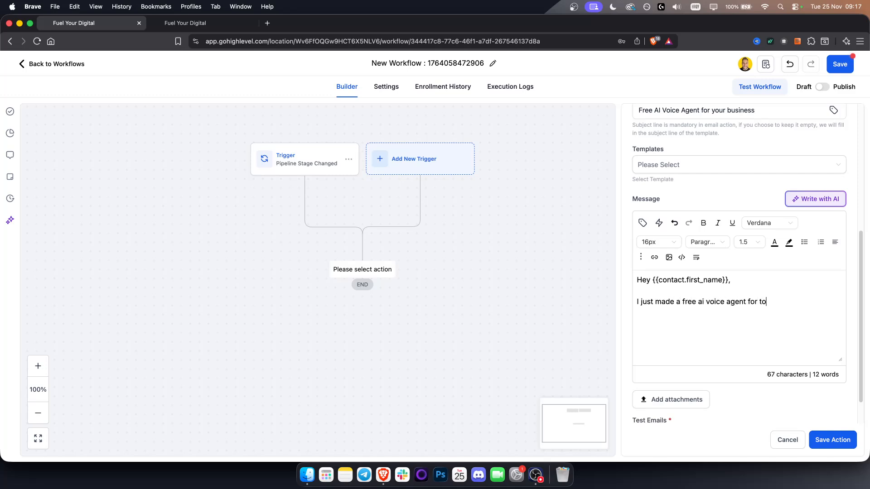
pyautogui.write('our busine')
pyautogui.write('ss, wo')
# Add the paragraph "I am helping car shops like you to mitigate missed calls and make more money for their car shop via AI voice agents."
pyautogui.press('Return')
pyautogui.write('I am help')
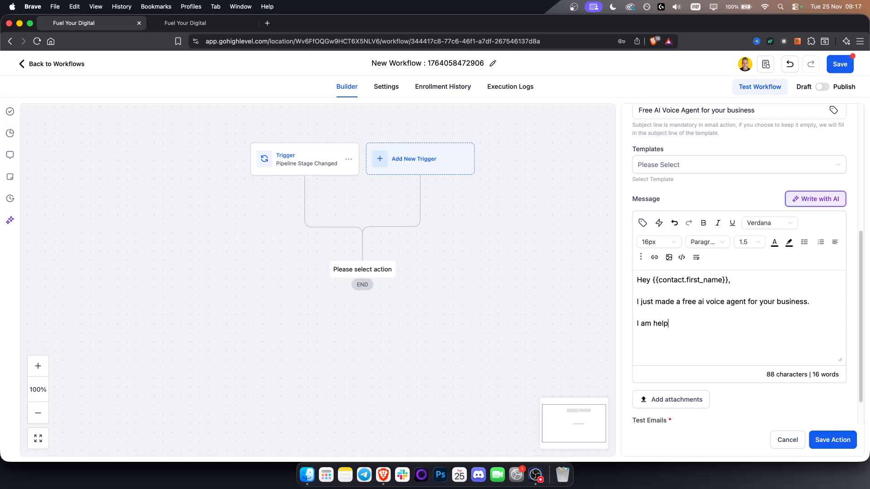
pyautogui.write('ing car shops like yo')
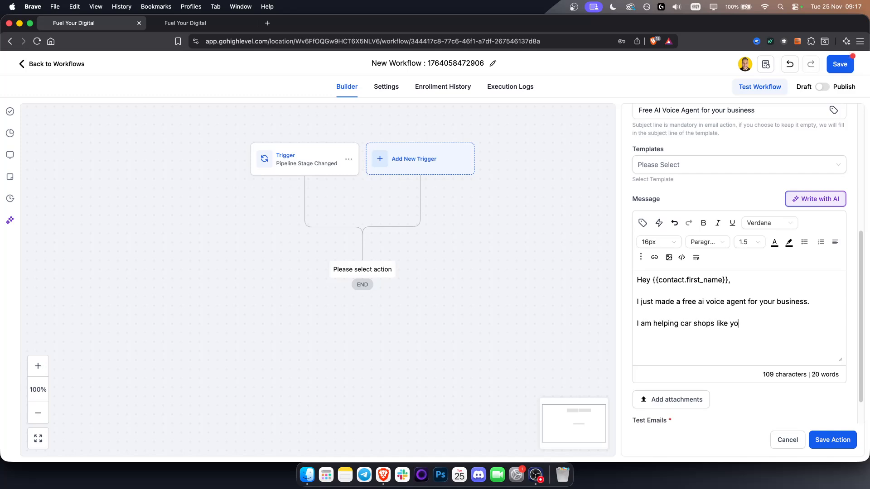
pyautogui.write('u to mitigate missed calls and make more')
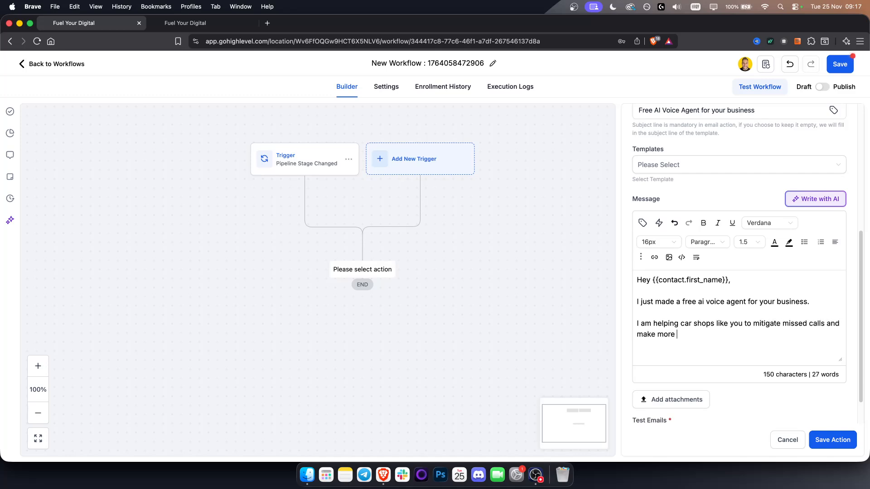
pyautogui.press('BackSpace')
pyautogui.press('BackSpace')
pyautogui.press('BackSpace')
pyautogui.press('BackSpace')
pyautogui.press('BackSpace')
pyautogui.press('BackSpace')
pyautogui.press('BackSpace')
pyautogui.press('BackSpace')
pyautogui.press('BackSpace')
pyautogui.write('make more money for their car shop')
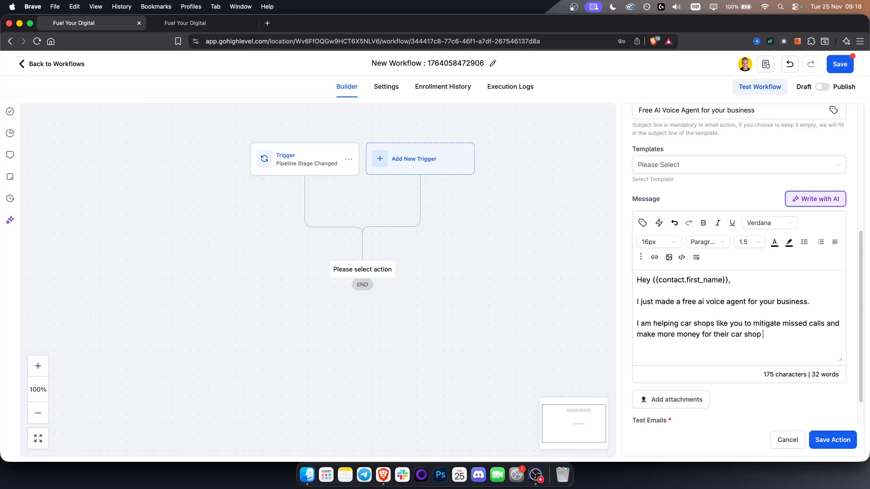
pyautogui.write(' via AI automa')
pyautogui.press('BackSpace')
pyautogui.press('BackSpace')
pyautogui.press('BackSpace')
pyautogui.press('BackSpace')
pyautogui.press('BackSpace')
pyautogui.press('BackSpace')
pyautogui.write('voice agents.  Wo')
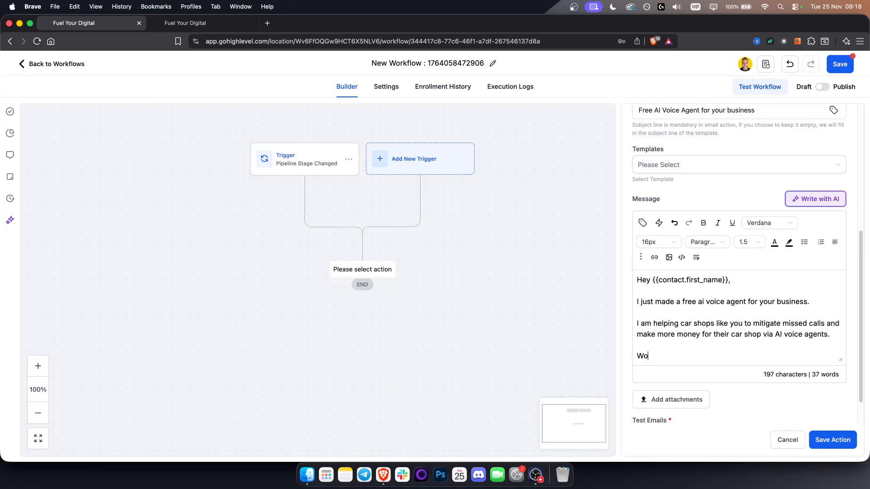
pyautogui.write('uld that be something ')
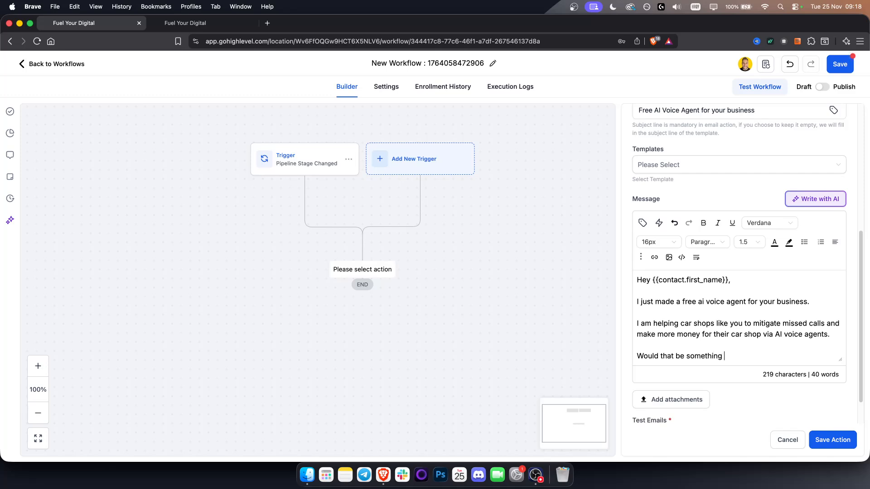
pyautogui.write('you would be interest')
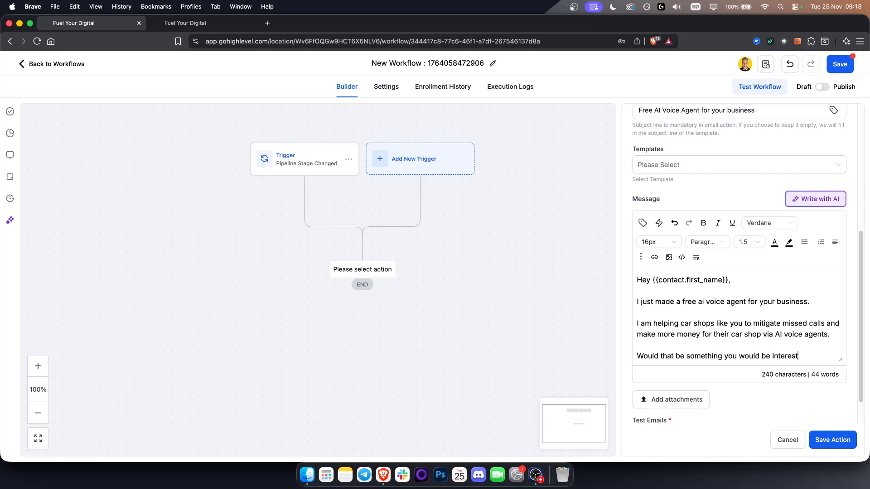
pyautogui.write('ed in?')
# Sign off the message with "Best," and the sender's first name, and save the email action
pyautogui.press('Return')
pyautogui.press('Return')
pyautogui.write('Best,')
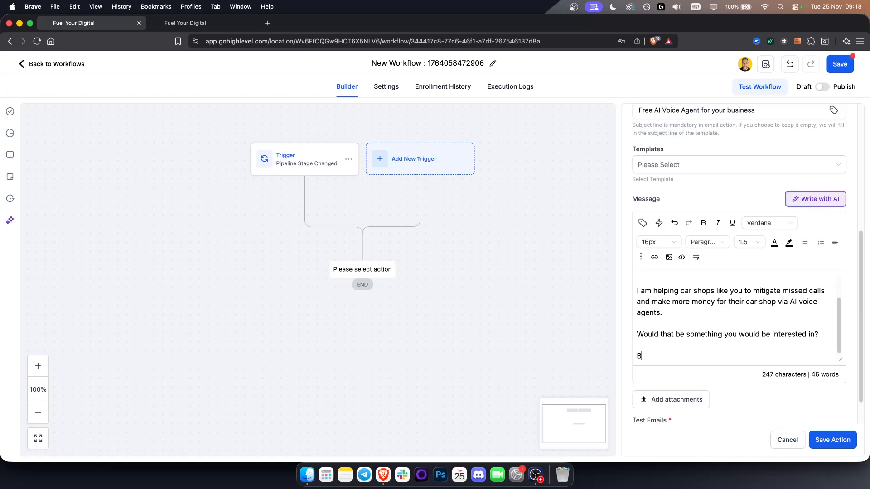
pyautogui.press('Return')
pyautogui.write('Tin')
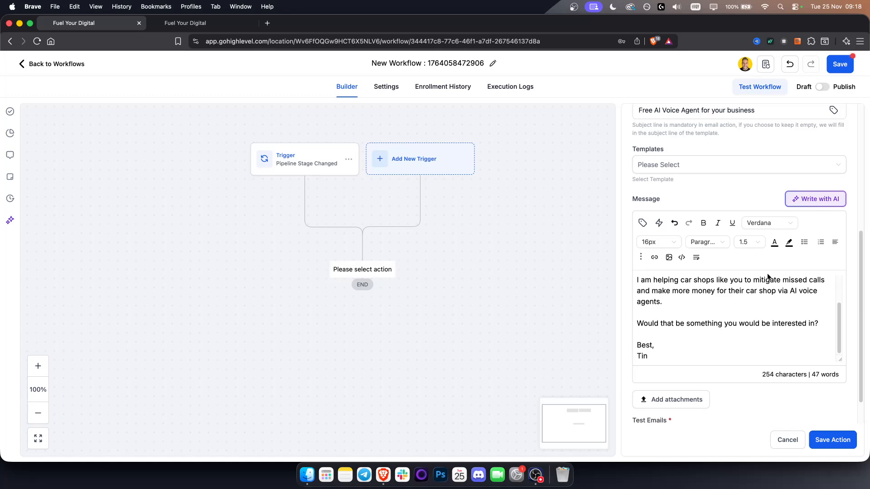
pyautogui.scroll(8, 734, 317)
pyautogui.scroll(-6, 730, 350)
pyautogui.scroll(-1, 730, 350)
pyautogui.click(832, 440)
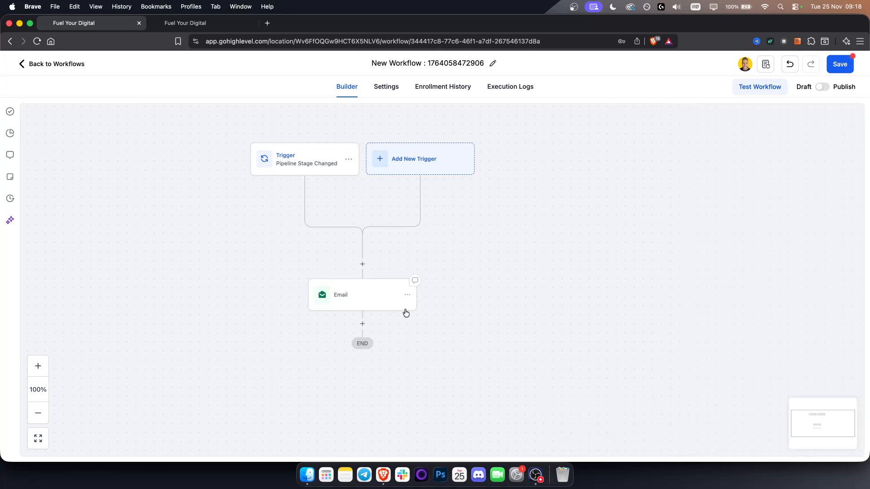
pyautogui.moveTo(452, 347); pyautogui.dragTo(459, 337)
pyautogui.click(207, 24)
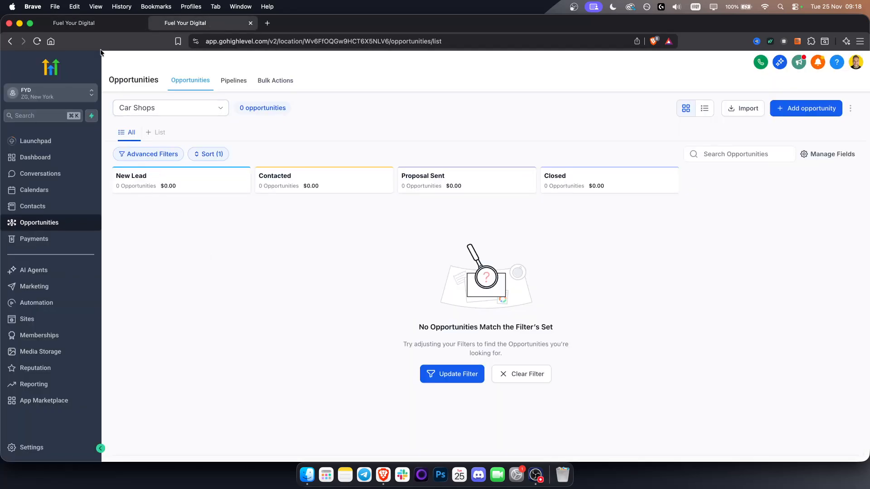
pyautogui.click(88, 21)
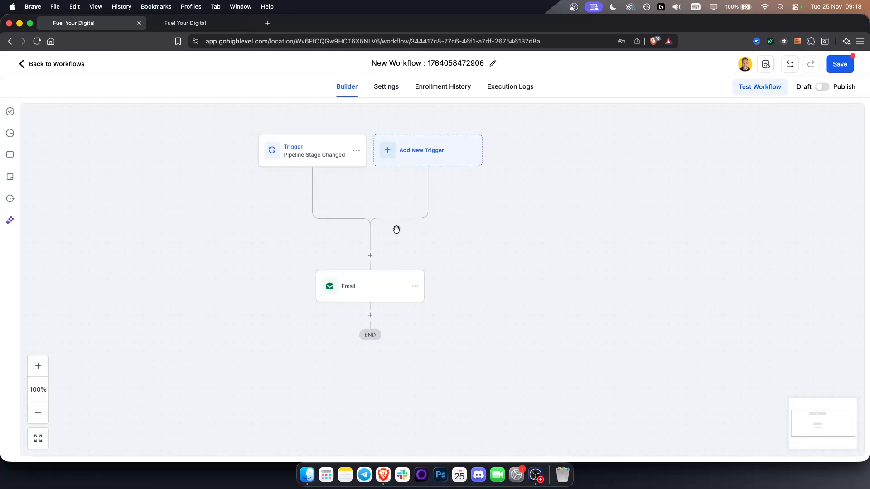
# Add a Wait action after the email with a time delay of 3 days and save it
pyautogui.click(371, 315)
pyautogui.write('wa')
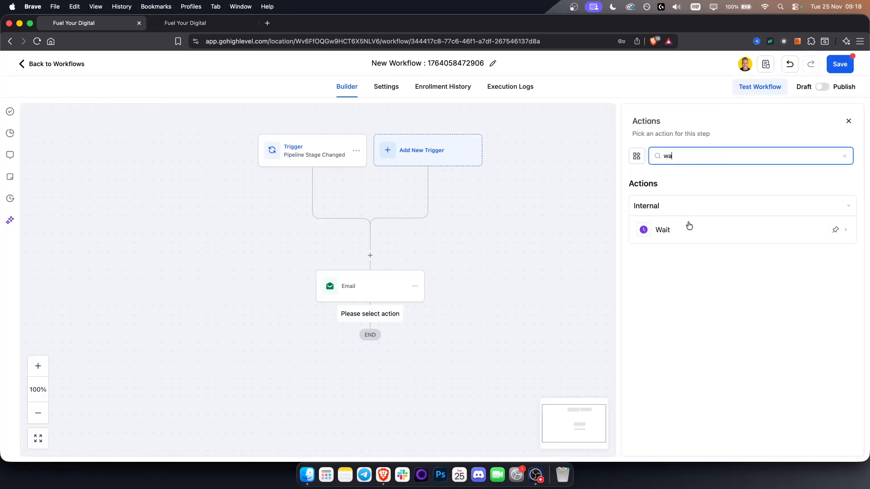
pyautogui.click(685, 226)
pyautogui.click(499, 251)
pyautogui.click(566, 255)
pyautogui.write('3')
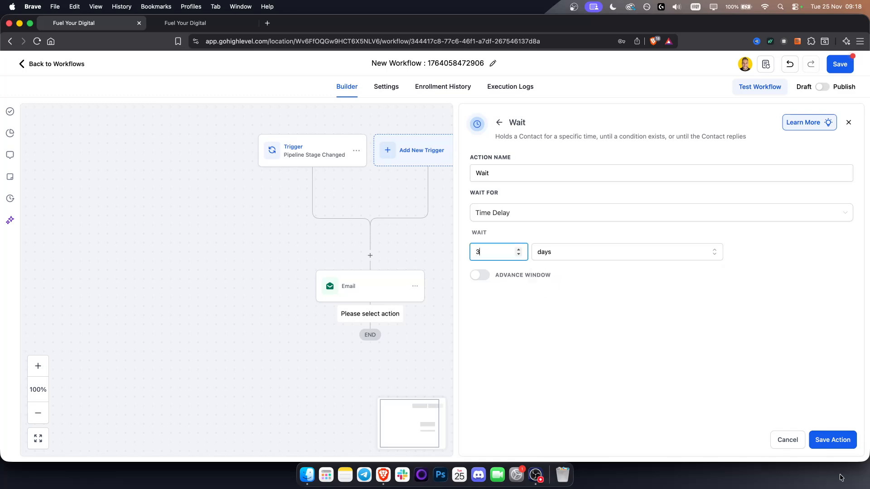
pyautogui.click(839, 446)
# Add a second Email action after the Wait step, with "1" as placeholder From Name, From Email and Subject
pyautogui.scroll(-1, 524, 293)
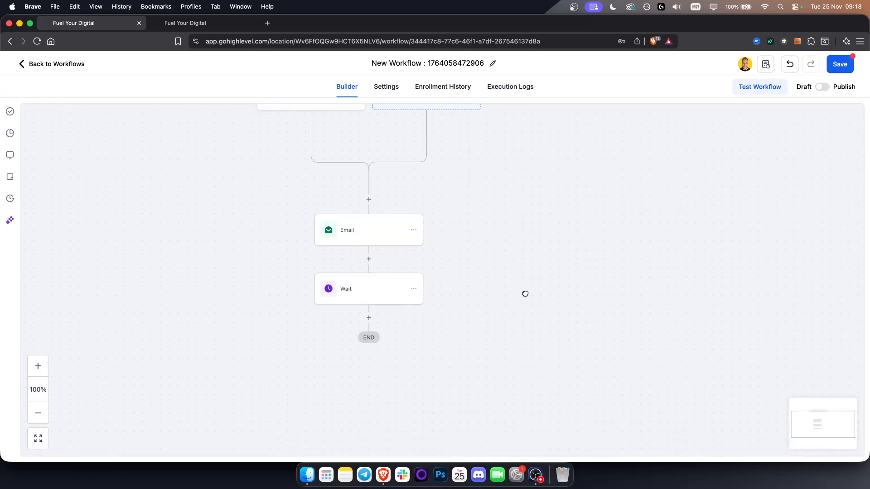
pyautogui.click(370, 319)
pyautogui.click(663, 248)
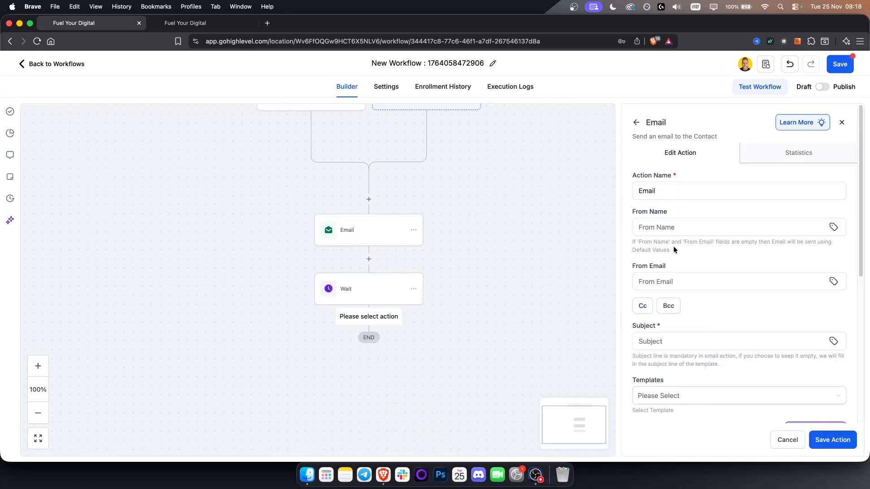
pyautogui.scroll(-1, 684, 317)
pyautogui.click(672, 330)
pyautogui.write('1')
pyautogui.click(691, 273)
pyautogui.write('1')
pyautogui.click(677, 215)
pyautogui.write('1')
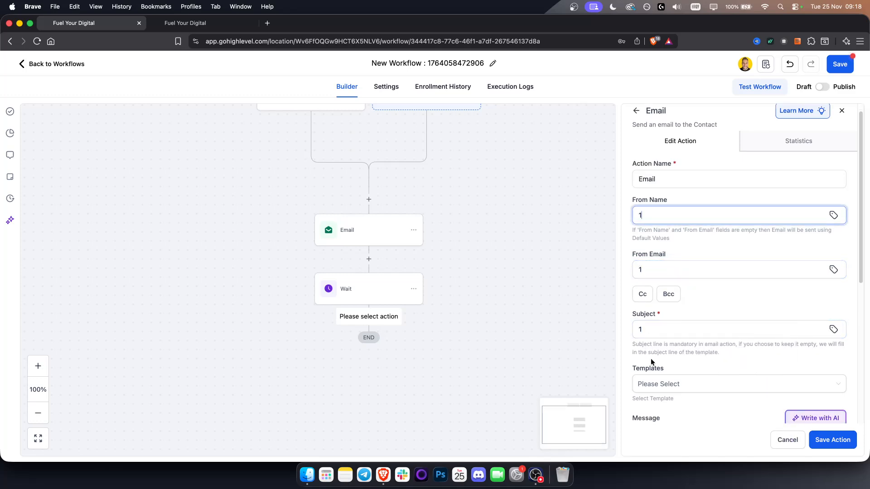
# Enter "1" as the placeholder message of the follow-up email and try to save the action
pyautogui.scroll(-2, 656, 370)
pyautogui.scroll(-5, 657, 371)
pyautogui.click(660, 396)
pyautogui.write('1')
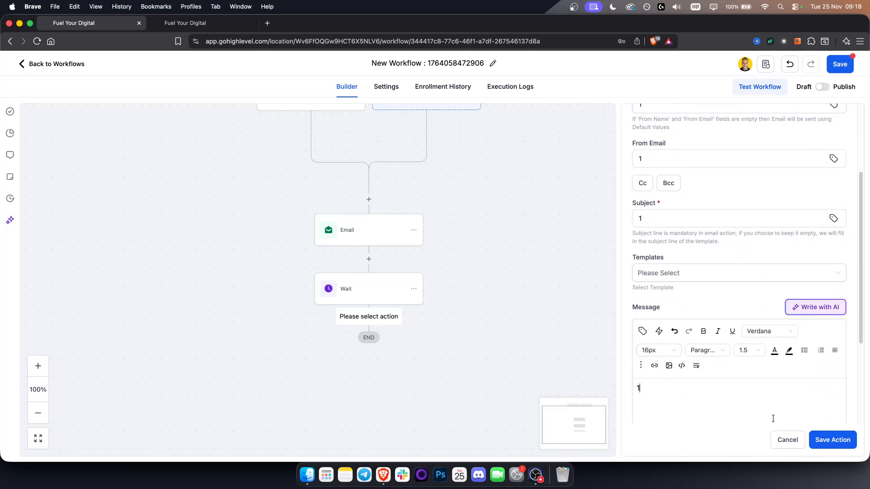
pyautogui.click(827, 440)
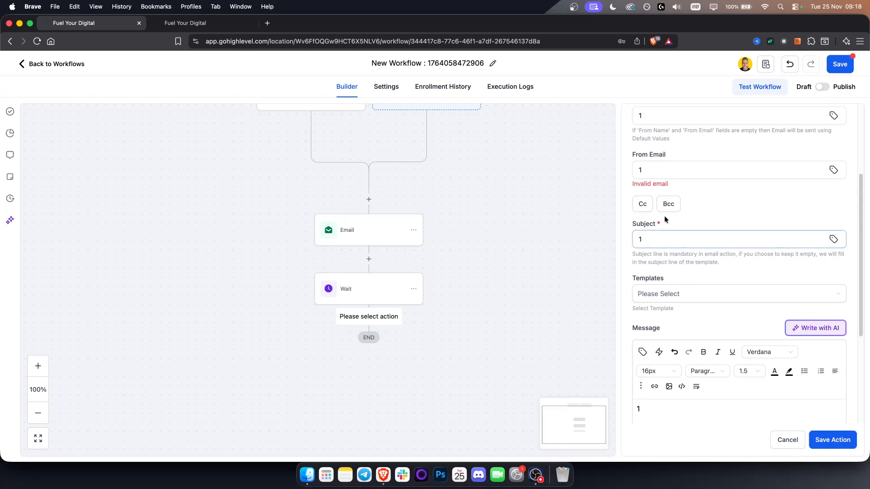
# Replace the From Email with the sender's valid e-mail address and save the follow-up email action
pyautogui.click(689, 269)
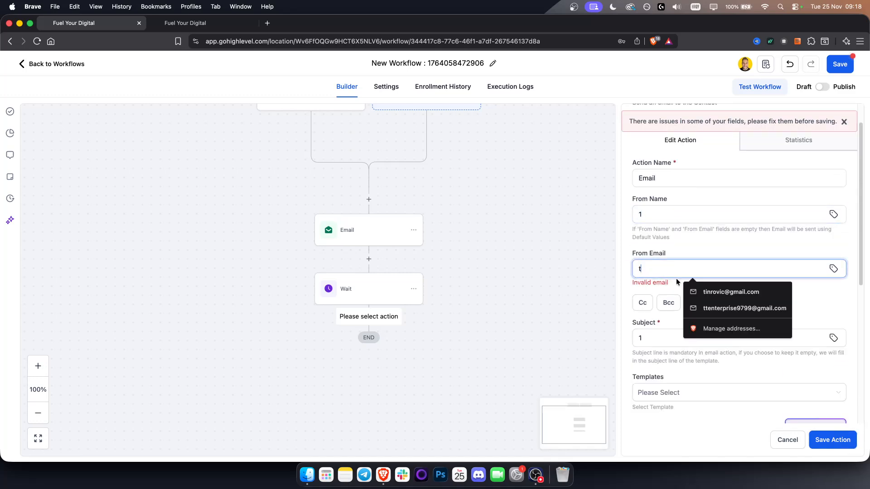
pyautogui.click(730, 291)
pyautogui.click(833, 439)
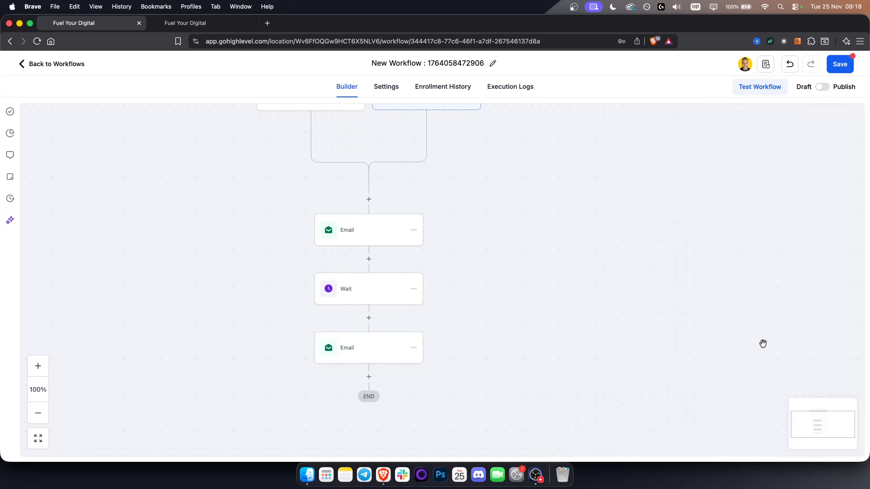
# Add another Wait action after the follow-up email, set its time delay value to 2, choose the time unit, and save it
pyautogui.moveTo(479, 386); pyautogui.dragTo(493, 356)
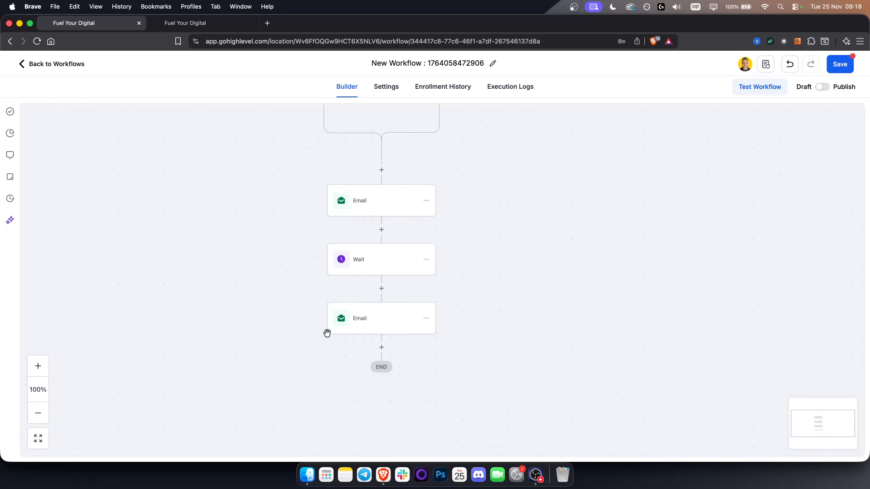
pyautogui.click(382, 348)
pyautogui.click(679, 252)
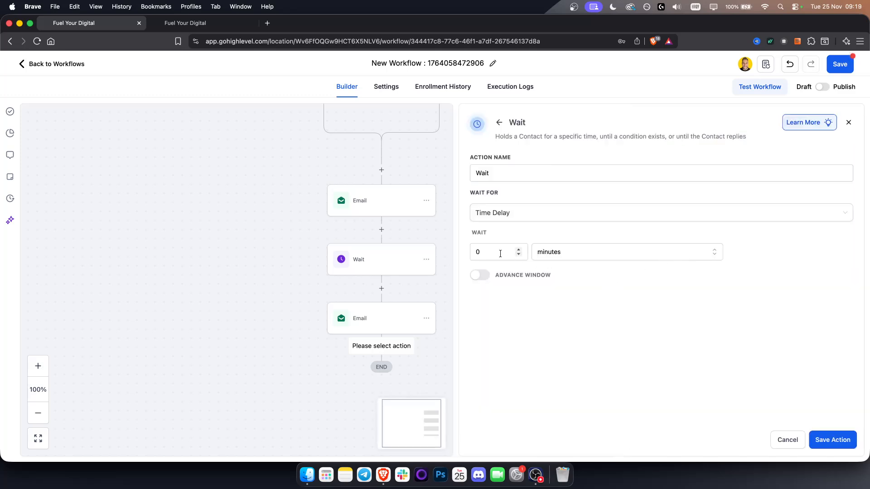
pyautogui.write('2')
pyautogui.click(572, 252)
pyautogui.click(572, 305)
pyautogui.click(826, 439)
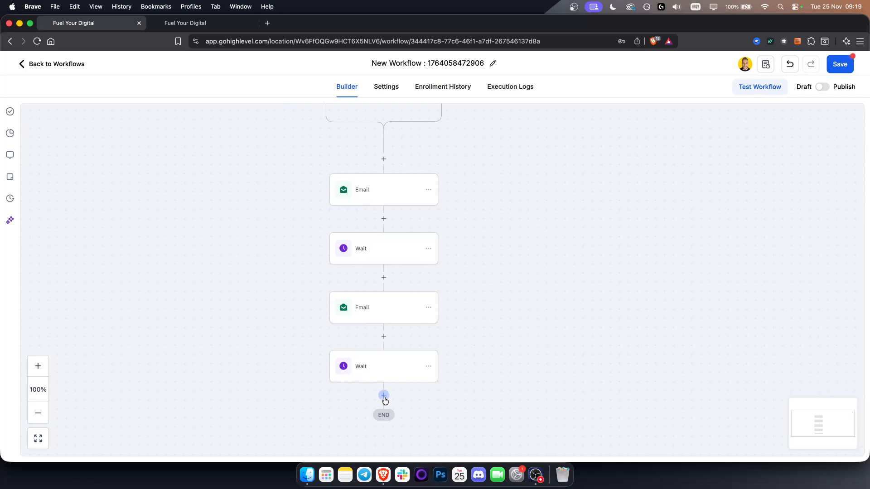
pyautogui.click(383, 395)
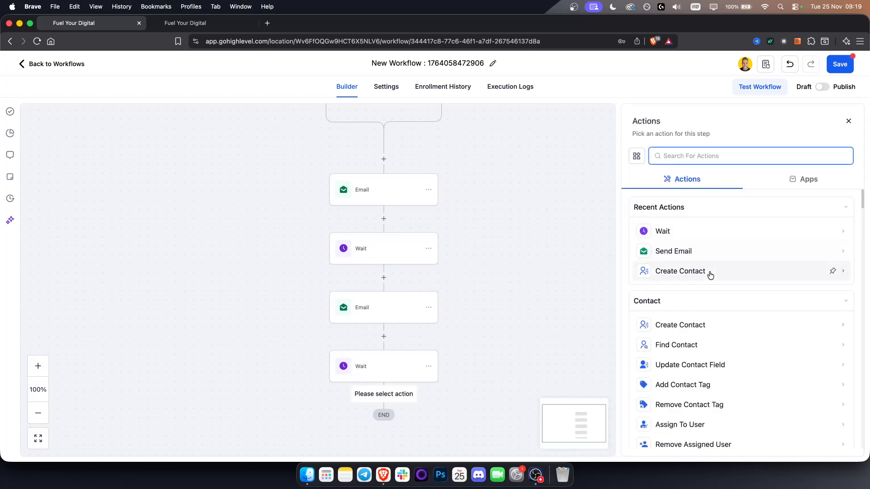
pyautogui.click(848, 121)
pyautogui.scroll(3, 499, 346)
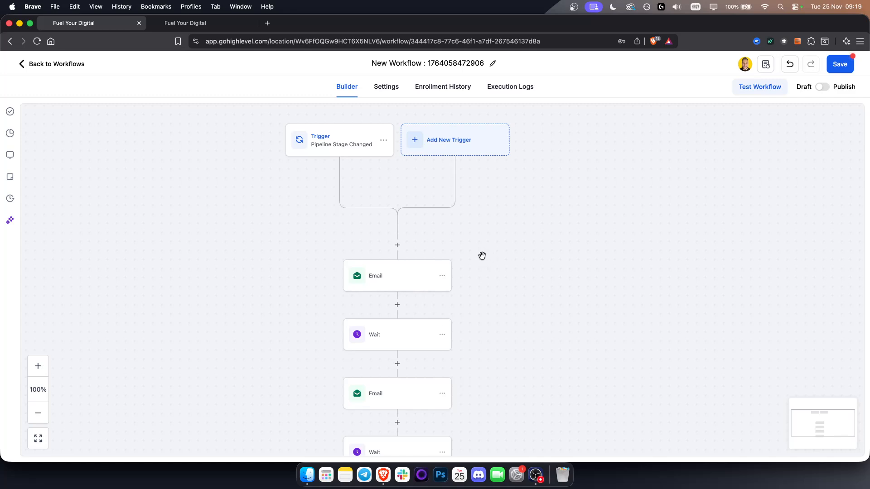
# Save the workflow and return to the workflows list
pyautogui.click(840, 67)
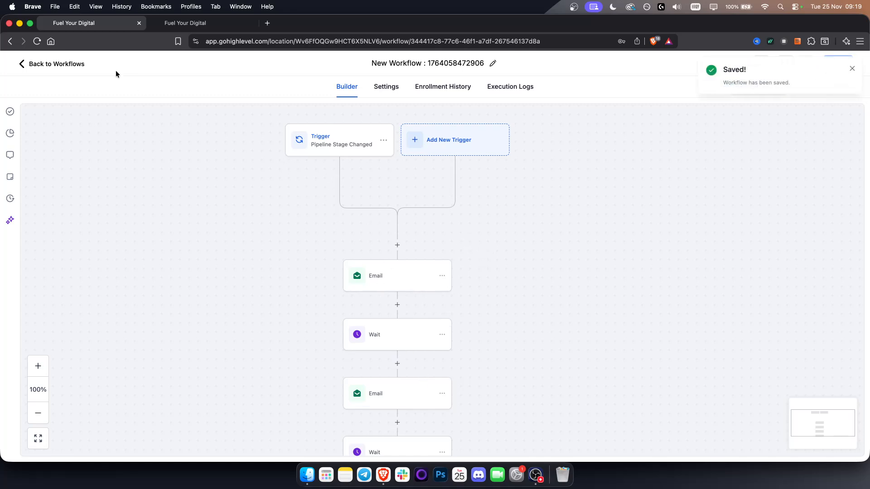
pyautogui.click(58, 64)
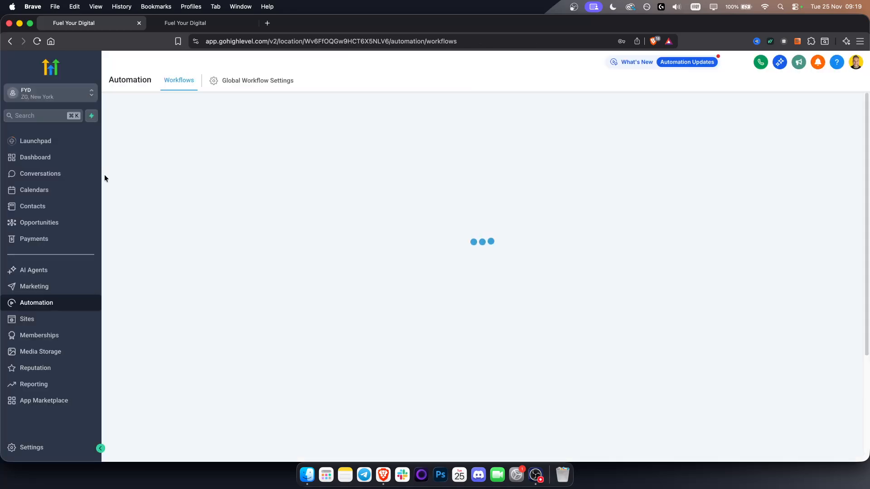
# Review the Conversations inbox and the Car Shops opportunities board in the other browser tab
pyautogui.click(43, 175)
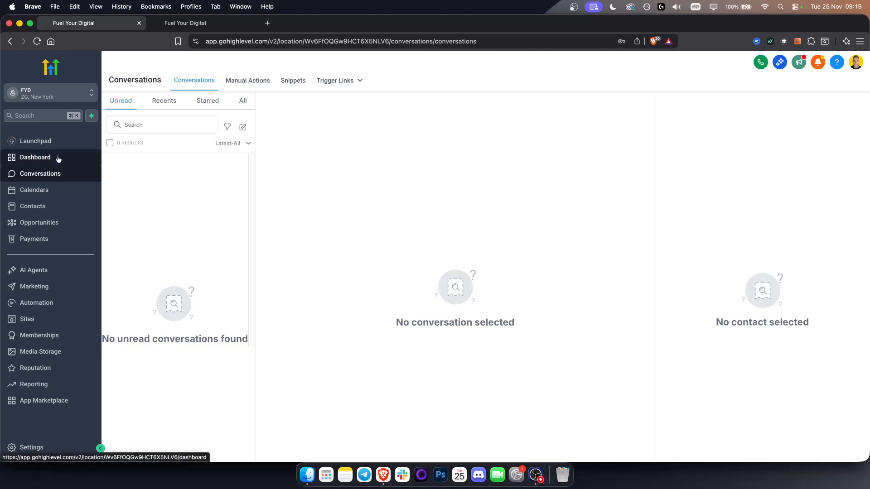
pyautogui.click(186, 21)
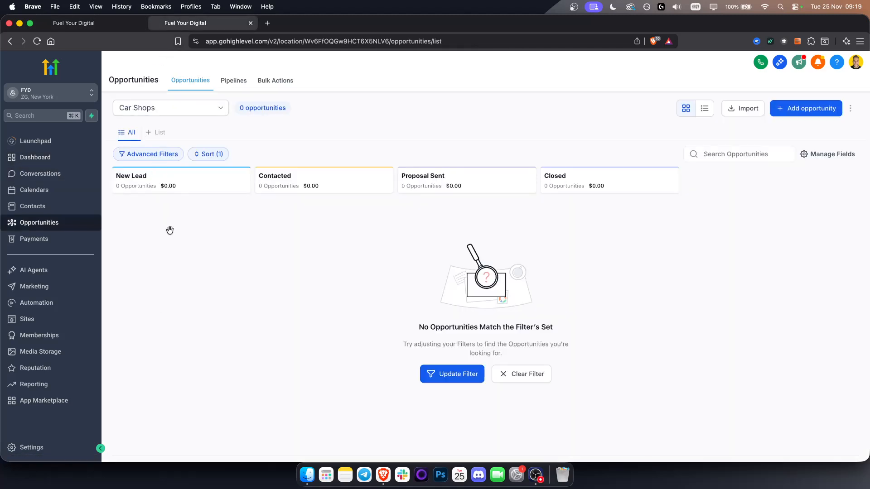
# Select all contacts in the contacts list, examine the workflows available for adding them to an automation, and cancel the dialog
pyautogui.click(37, 210)
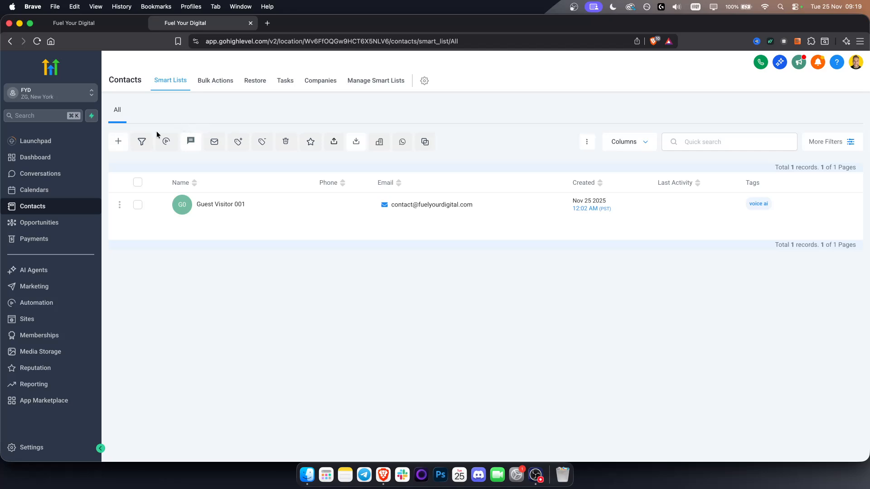
pyautogui.click(137, 178)
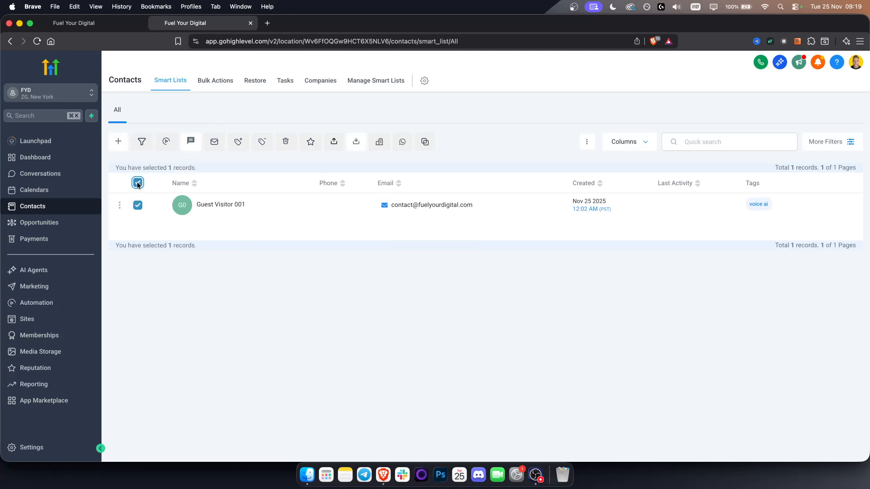
pyautogui.click(164, 141)
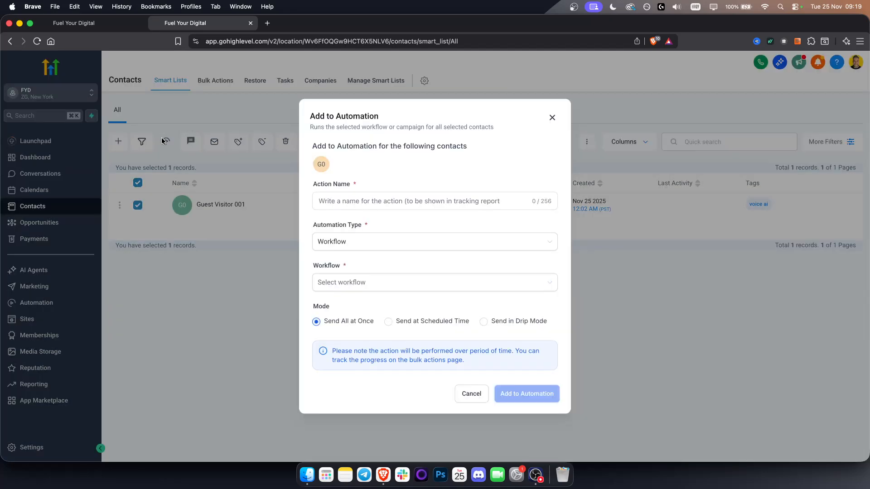
pyautogui.click(388, 283)
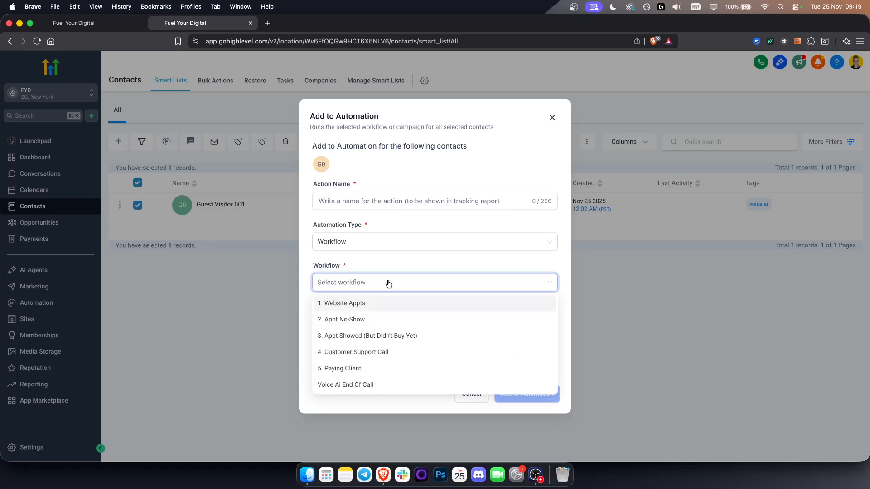
pyautogui.click(397, 268)
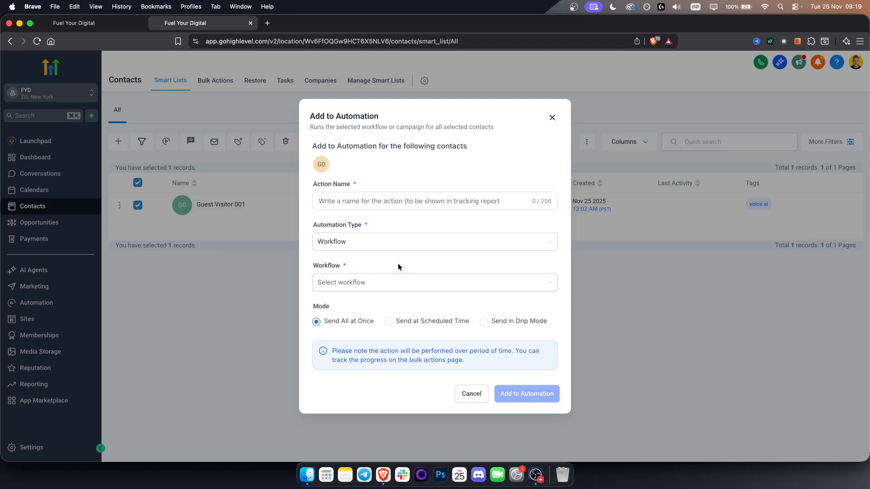
pyautogui.click(473, 394)
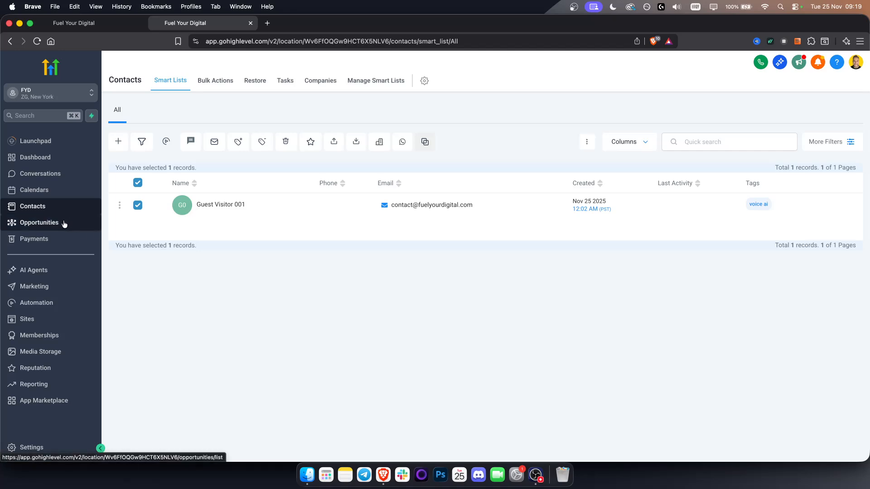
# Open the Calendars page
pyautogui.click(44, 189)
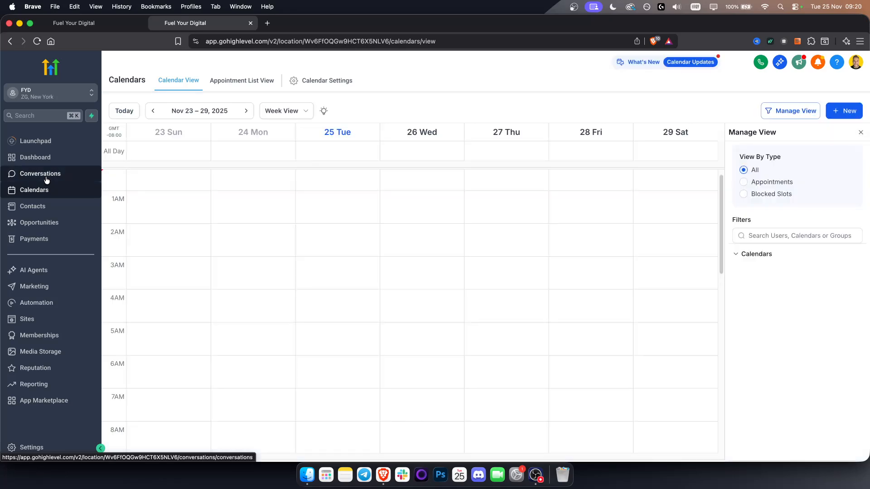